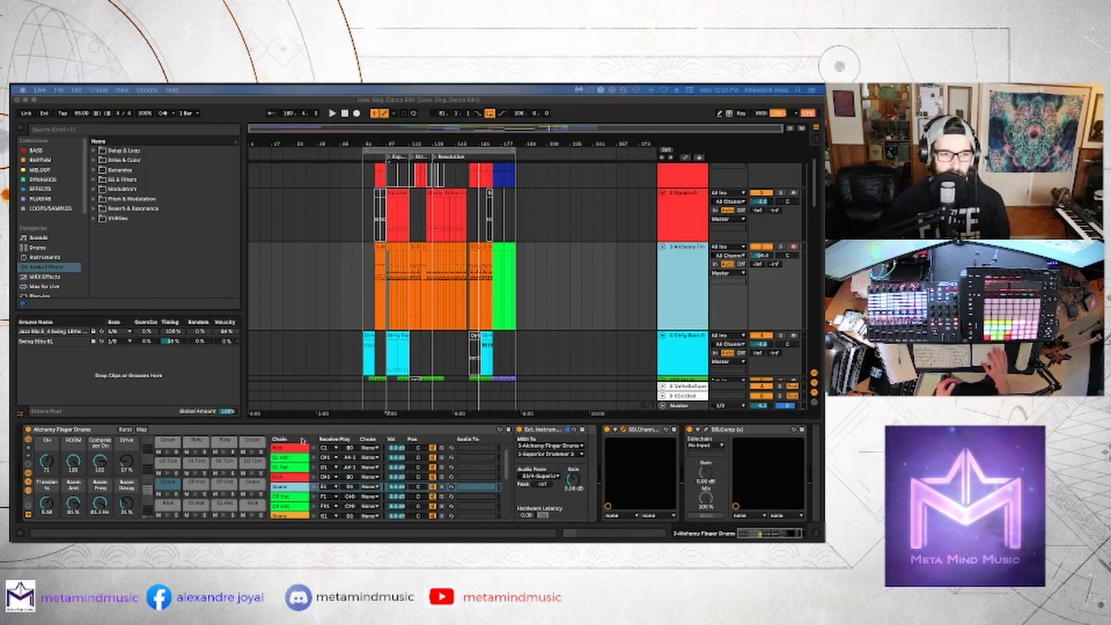
- Select the Alchemy Finger Drums track and play the arrangement from bar 105
scroll(403, 273, "up", 5)
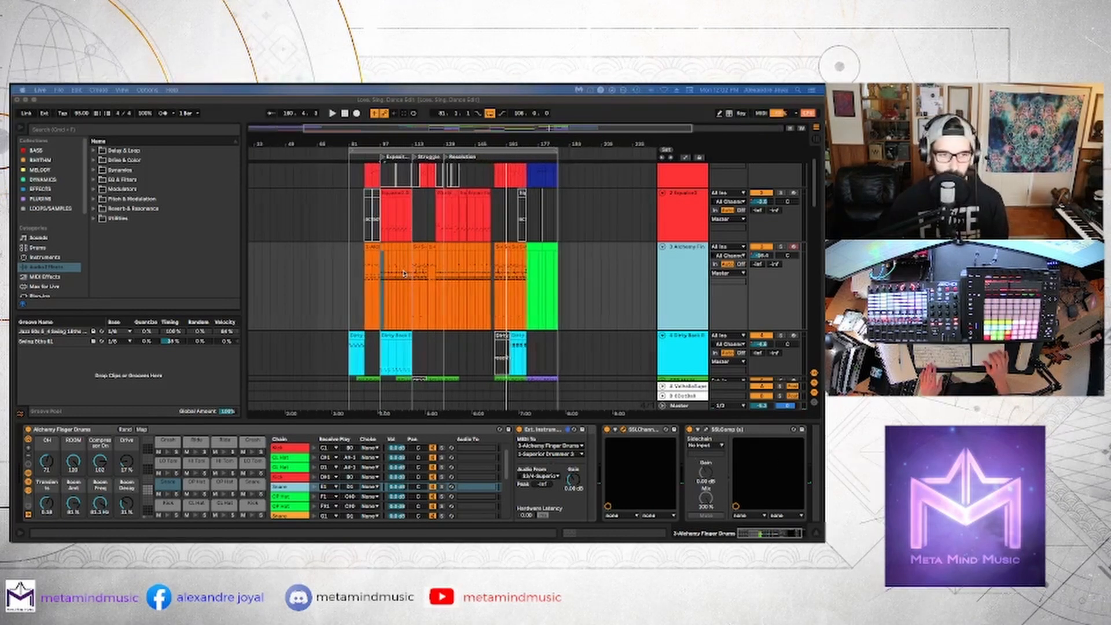
scroll(404, 274, "up", 3)
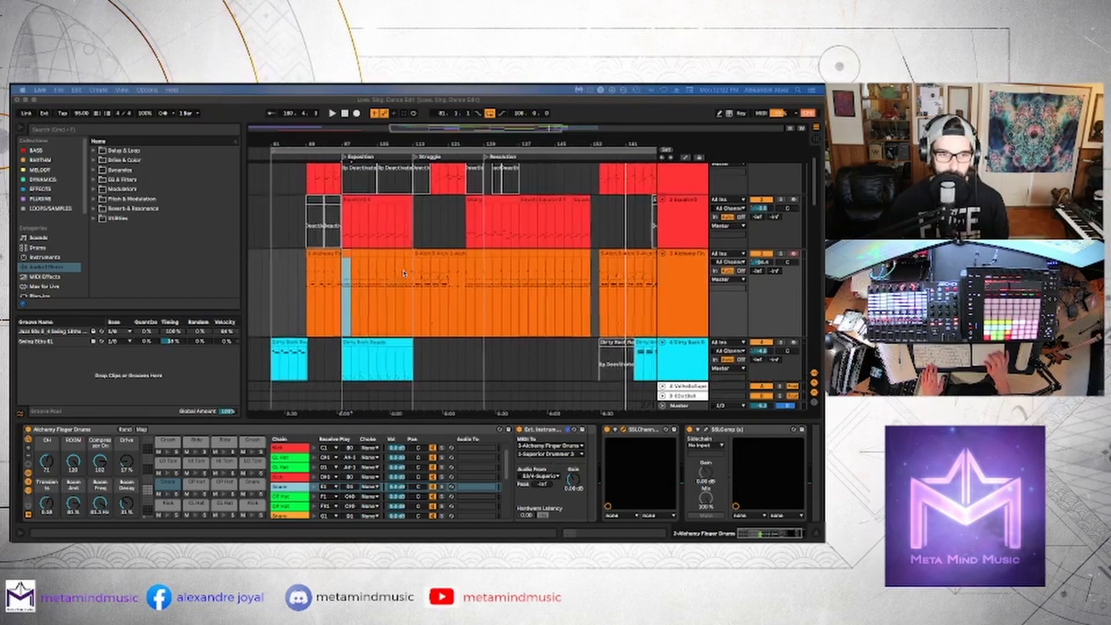
left_click(684, 340)
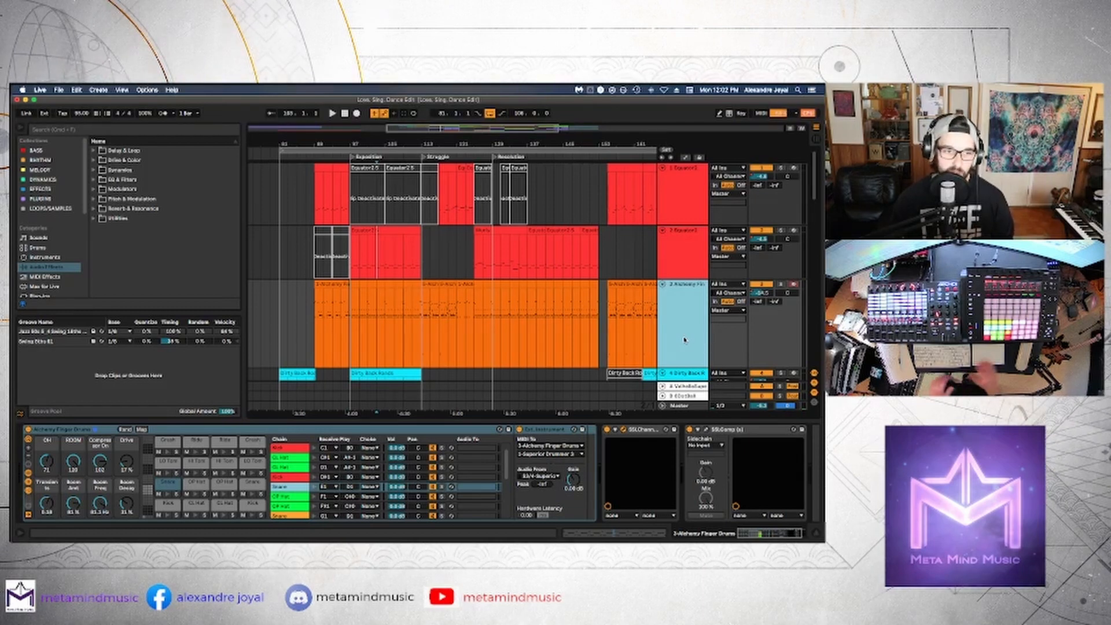
left_click(385, 316)
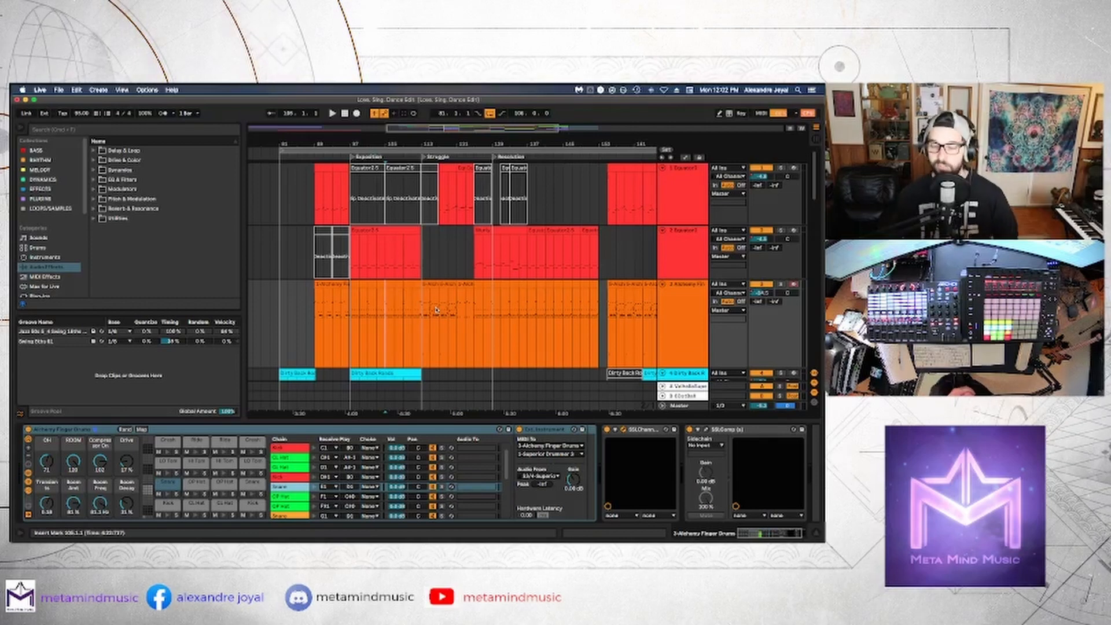
key("space")
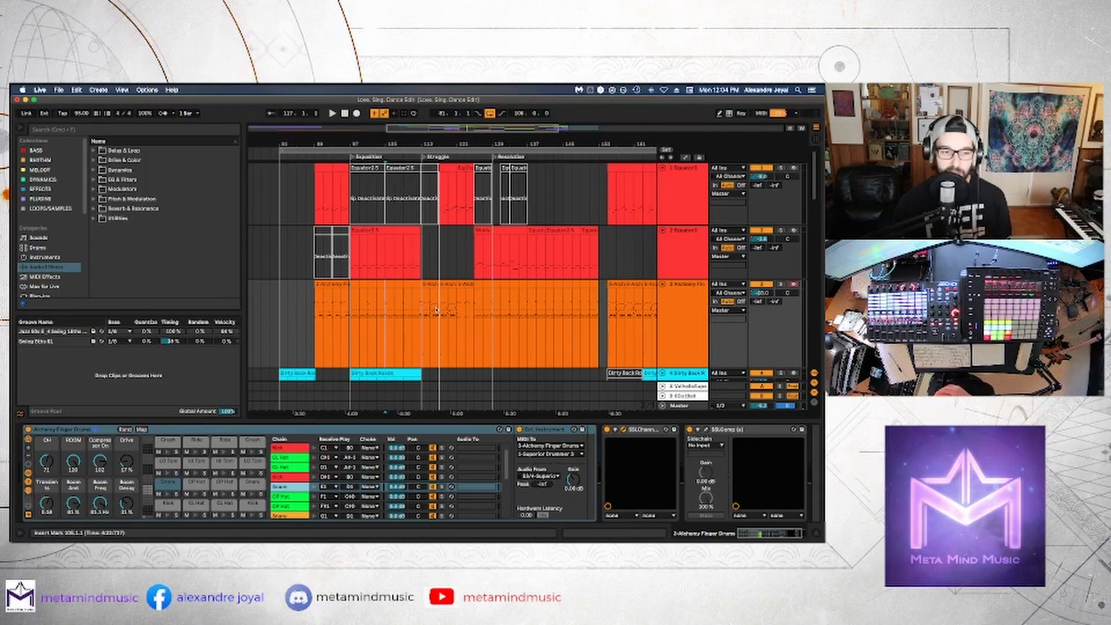
- Audition the first Equator2 track in solo from bar 89, ending with its solo switched off
scroll(479, 245, "down", 5)
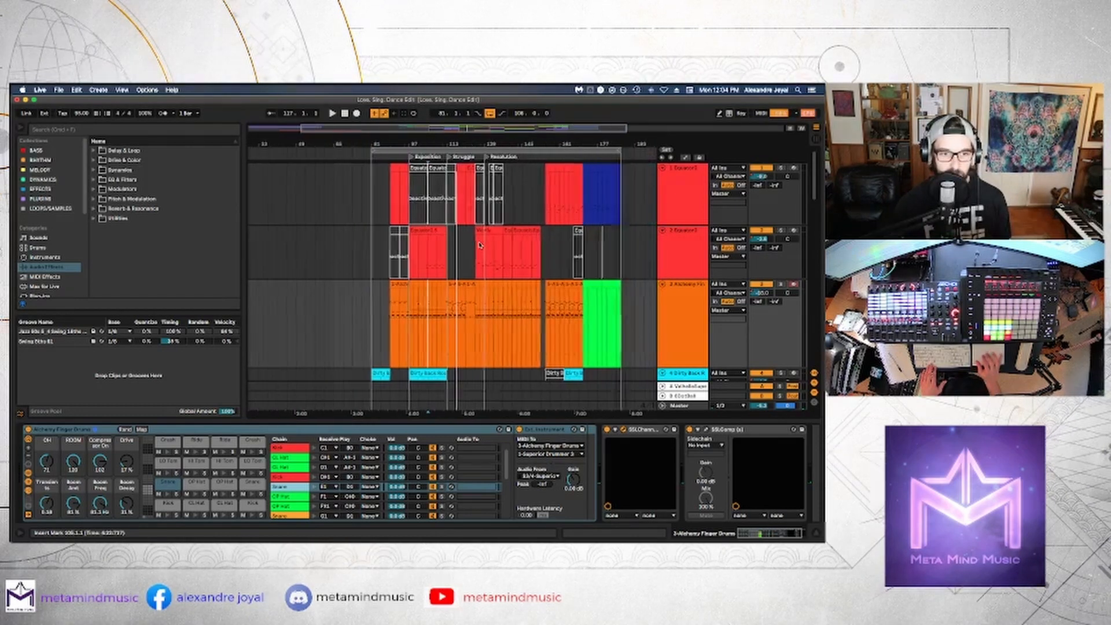
scroll(479, 245, "right", 2)
left_click(682, 168)
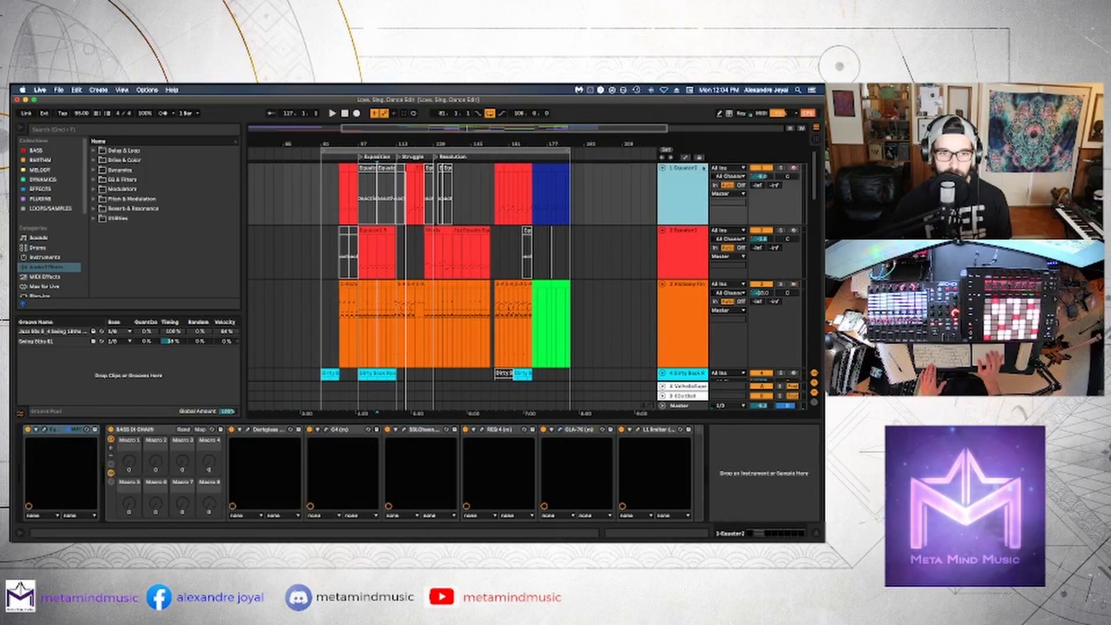
left_click(343, 168)
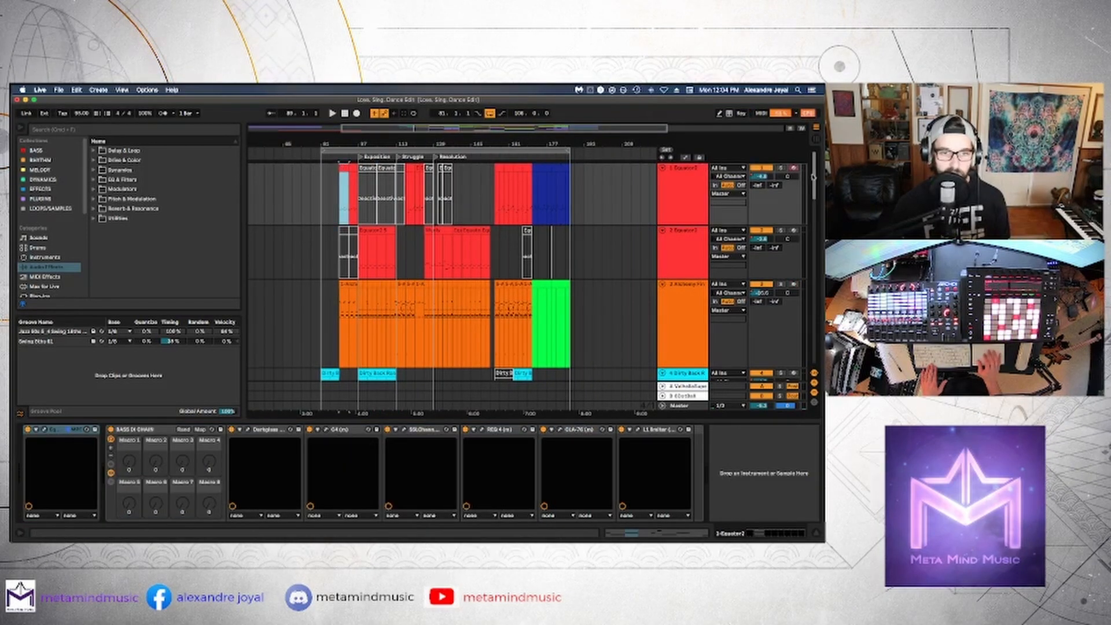
left_click(781, 168)
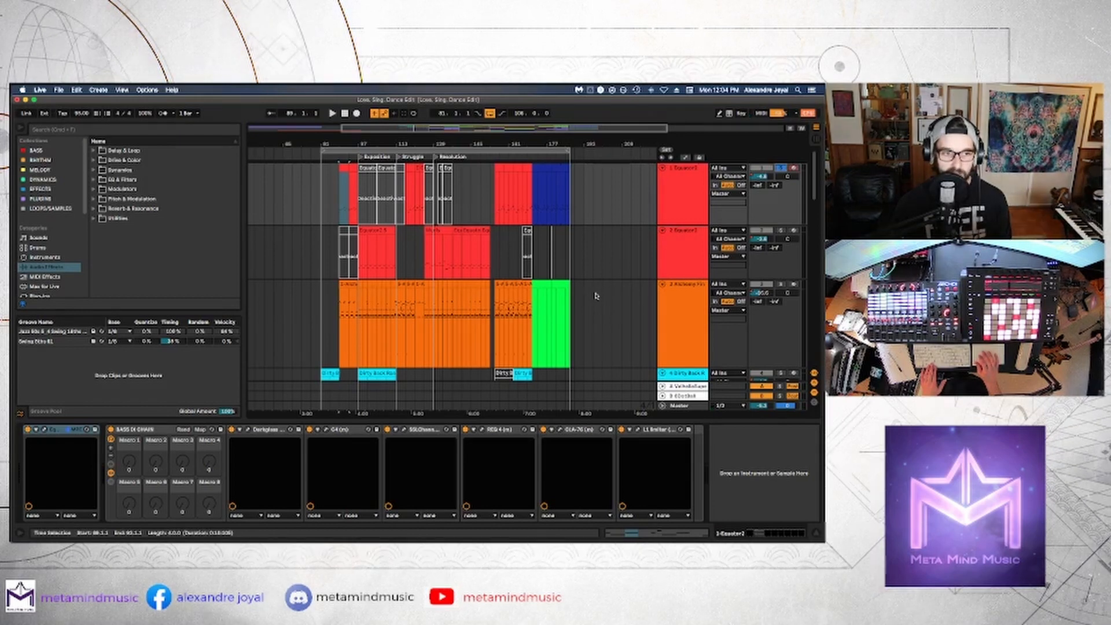
key("space")
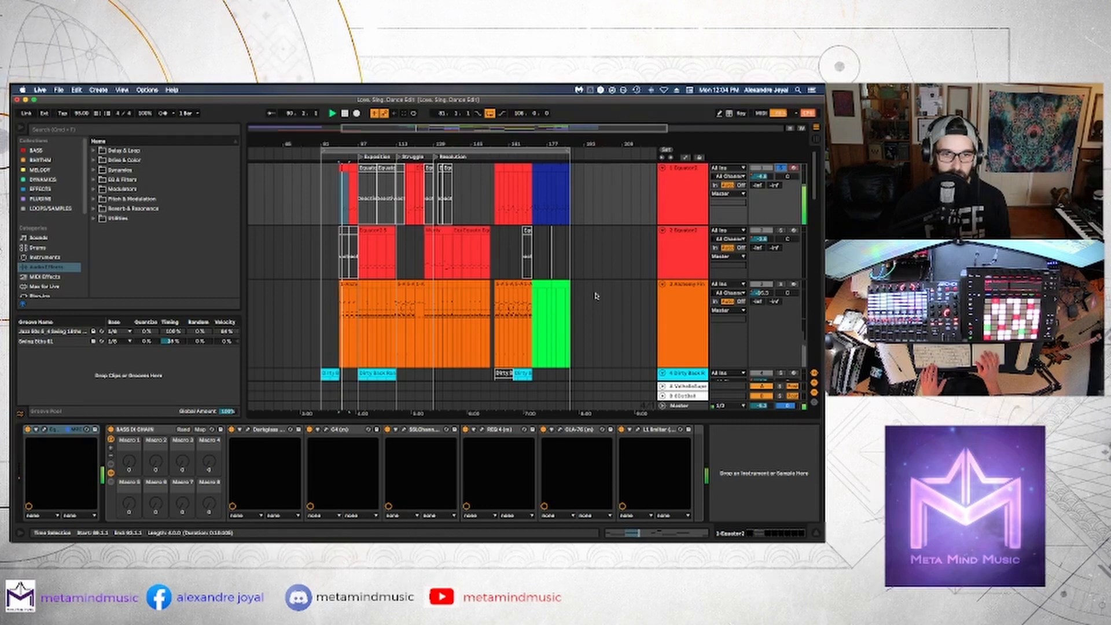
left_click(781, 169)
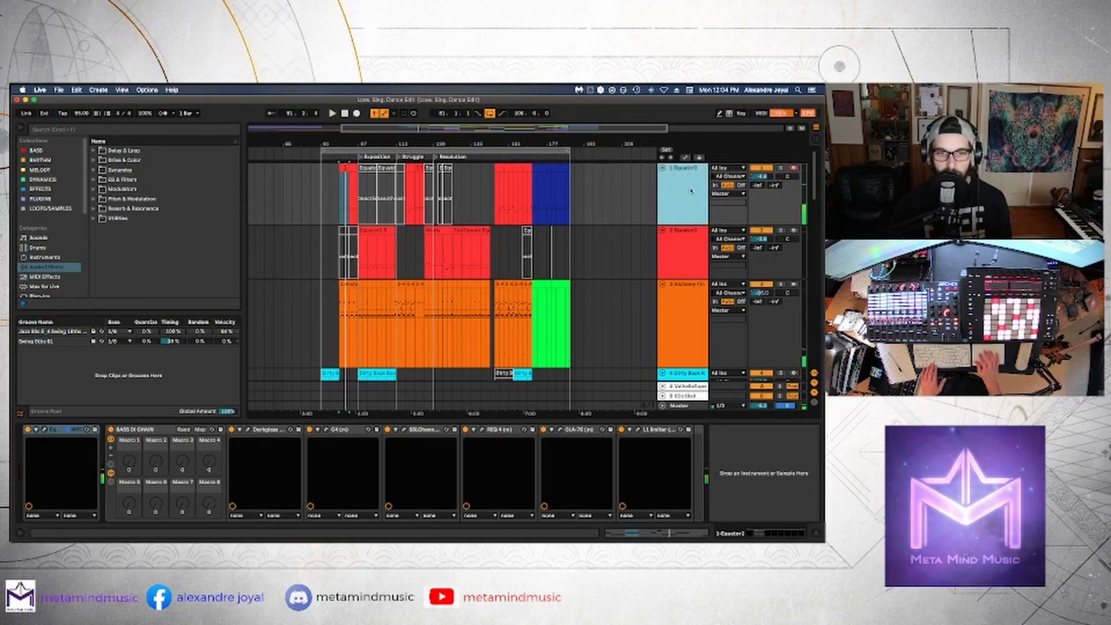
- Rename the first Equator2 track BASS HVY and collapse it in the arrangement
right_click(693, 192)
left_click(713, 230)
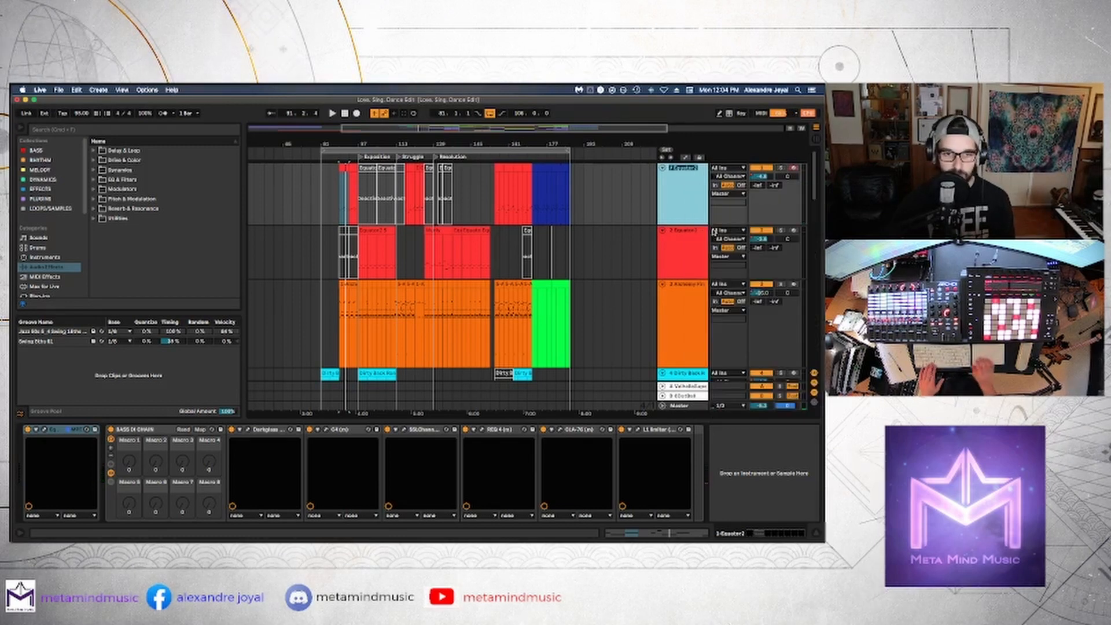
type("BASS")
key("Return")
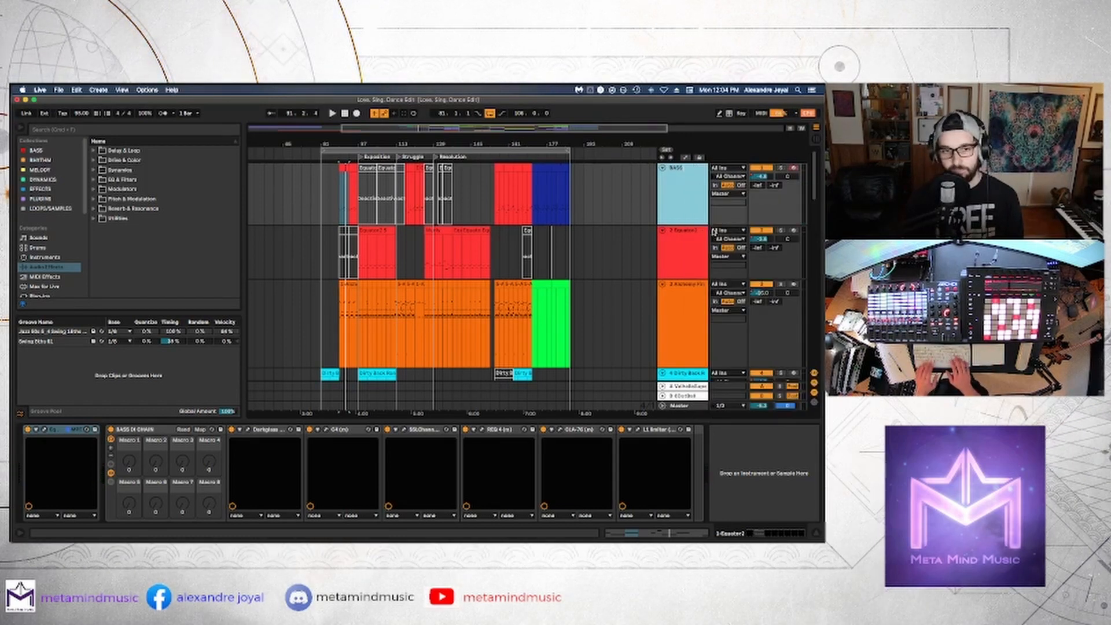
type("HVY")
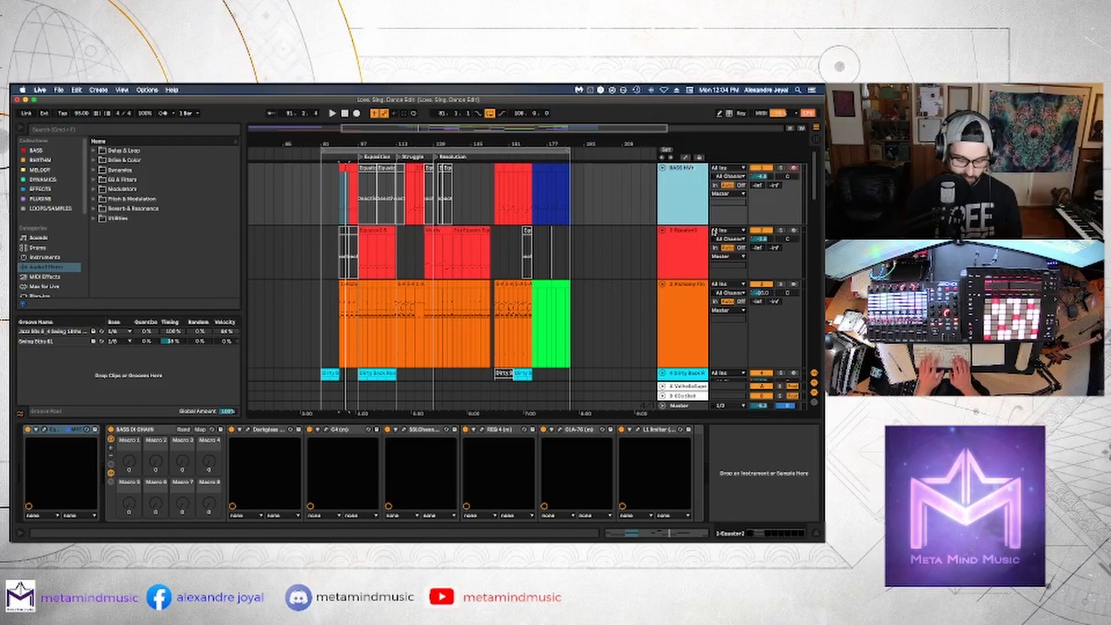
left_click(675, 256)
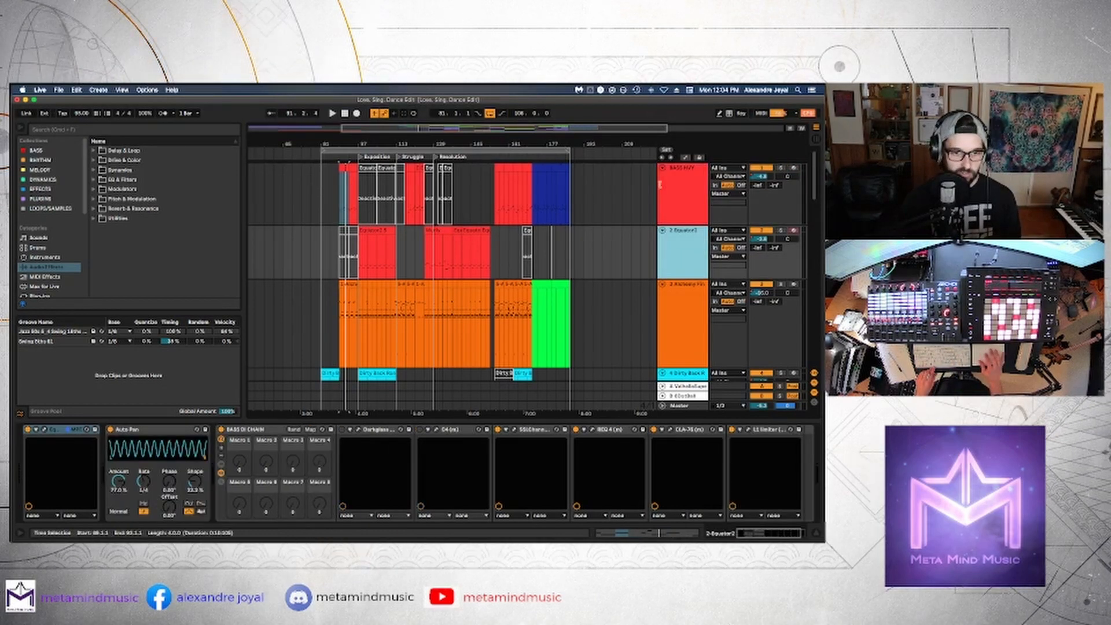
left_click(679, 182)
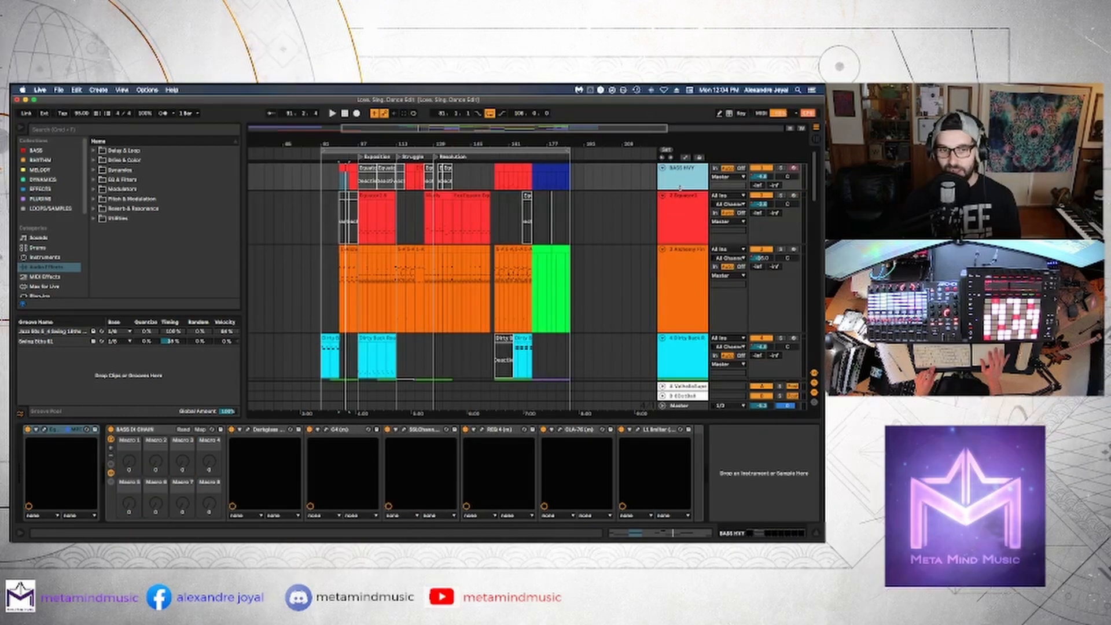
left_click(680, 184)
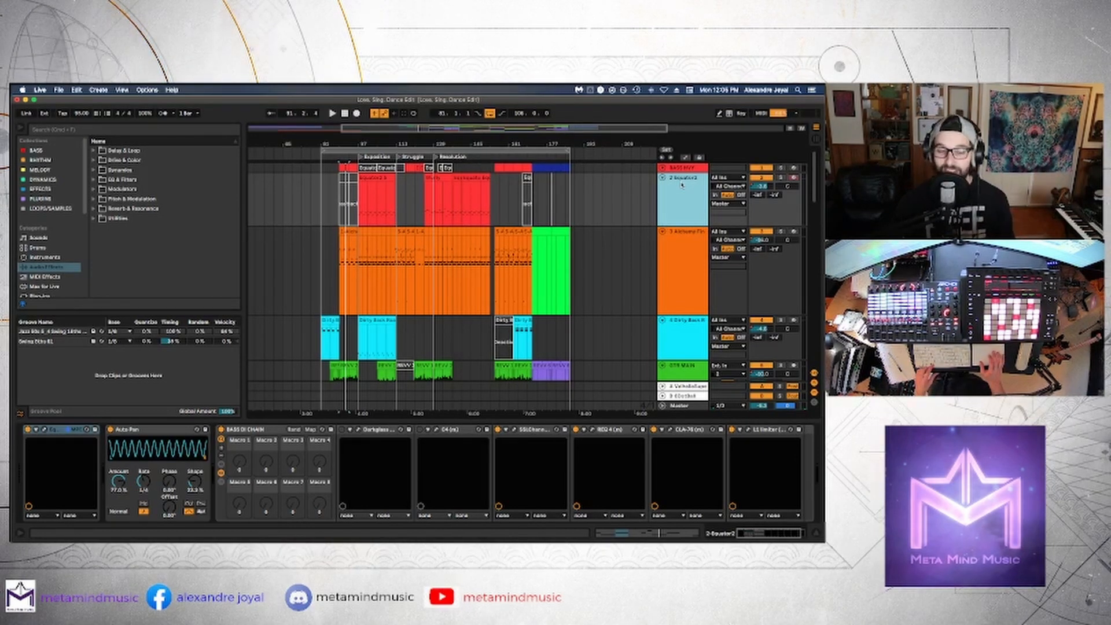
- Audition the remaining Equator2 track in solo from bar 97, ending with its solo switched off
left_click(368, 176)
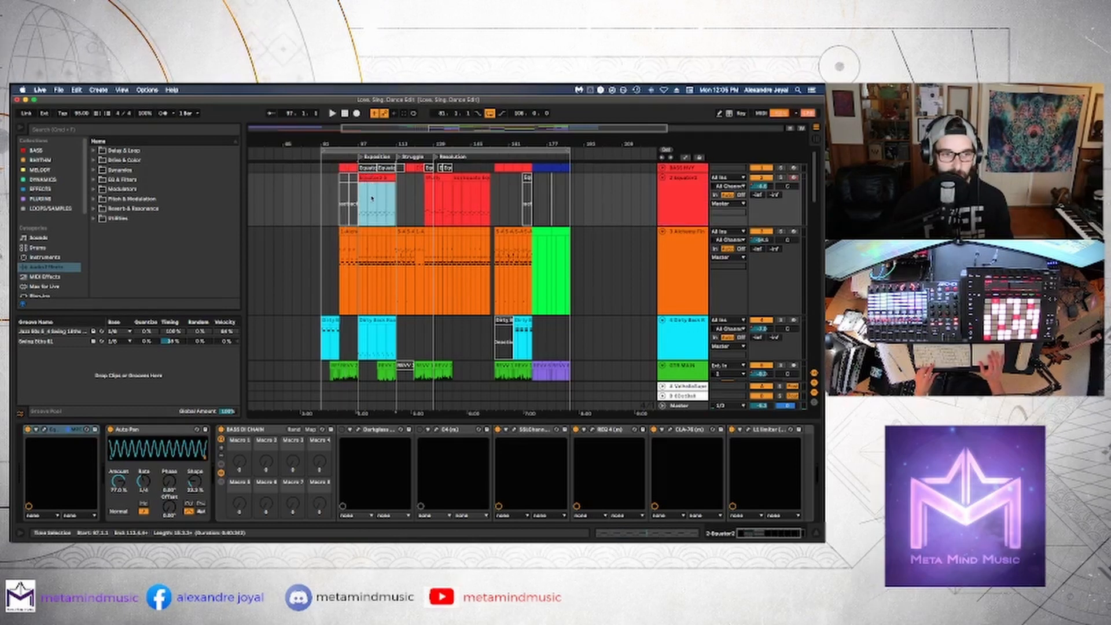
key("space")
left_click(782, 178)
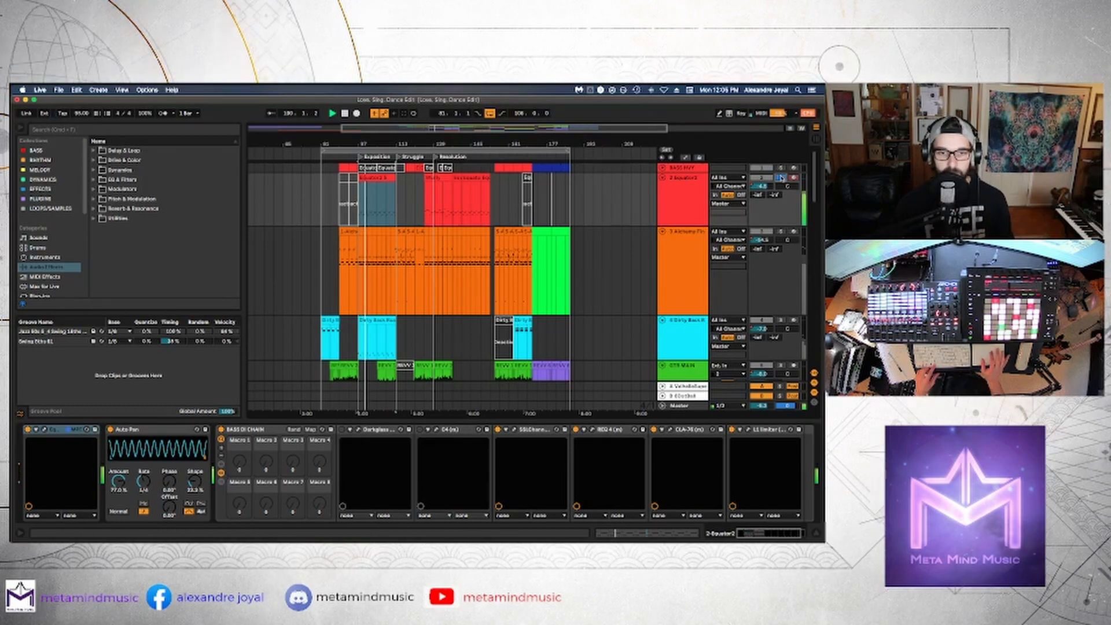
left_click(781, 178)
- Rename the second Equator2 track BASS and collapse it
left_click(672, 186)
right_click(667, 187)
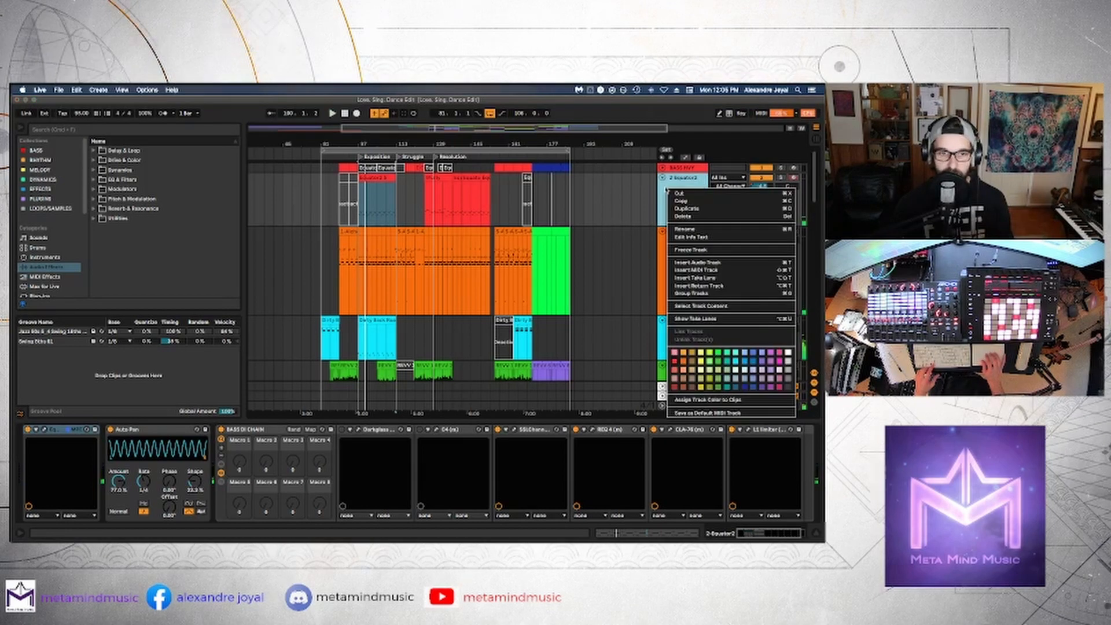
left_click(689, 229)
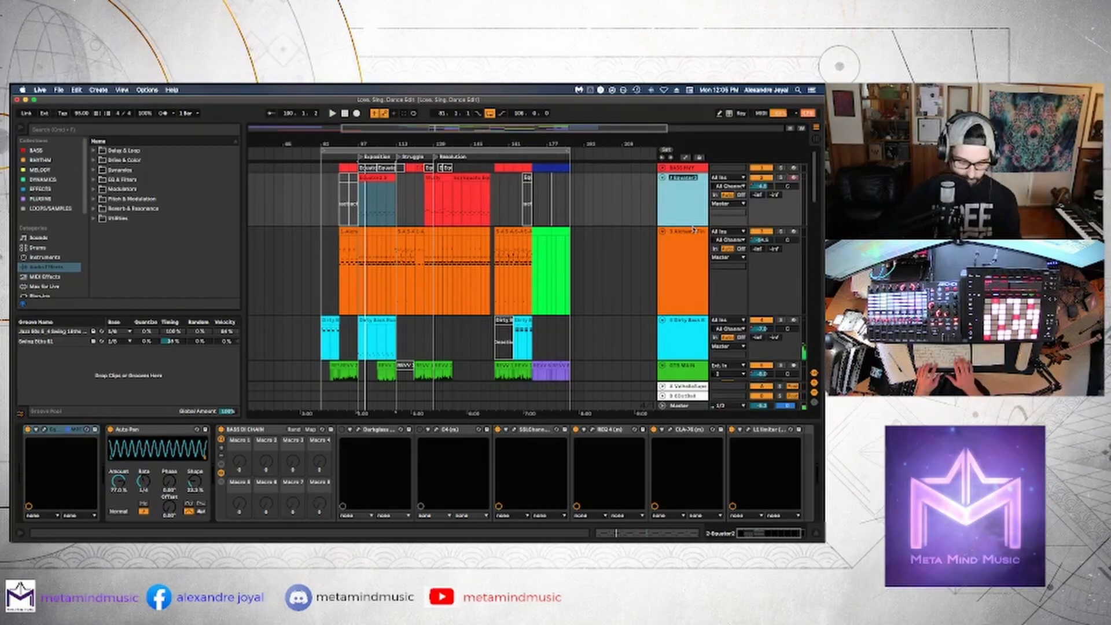
type("BASS")
key("Return")
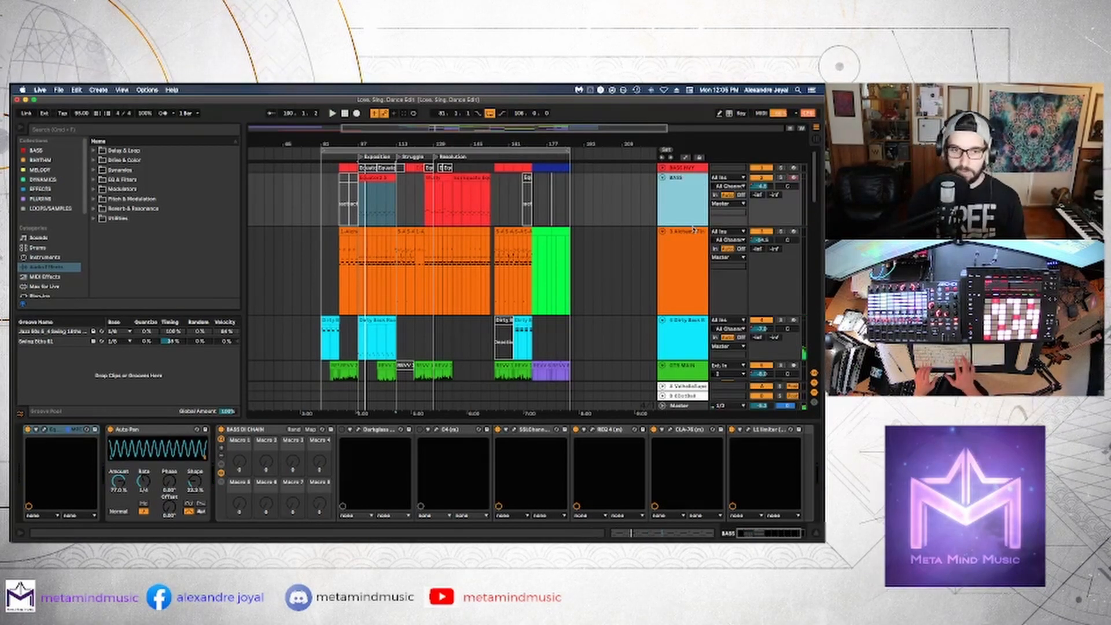
left_click(662, 178)
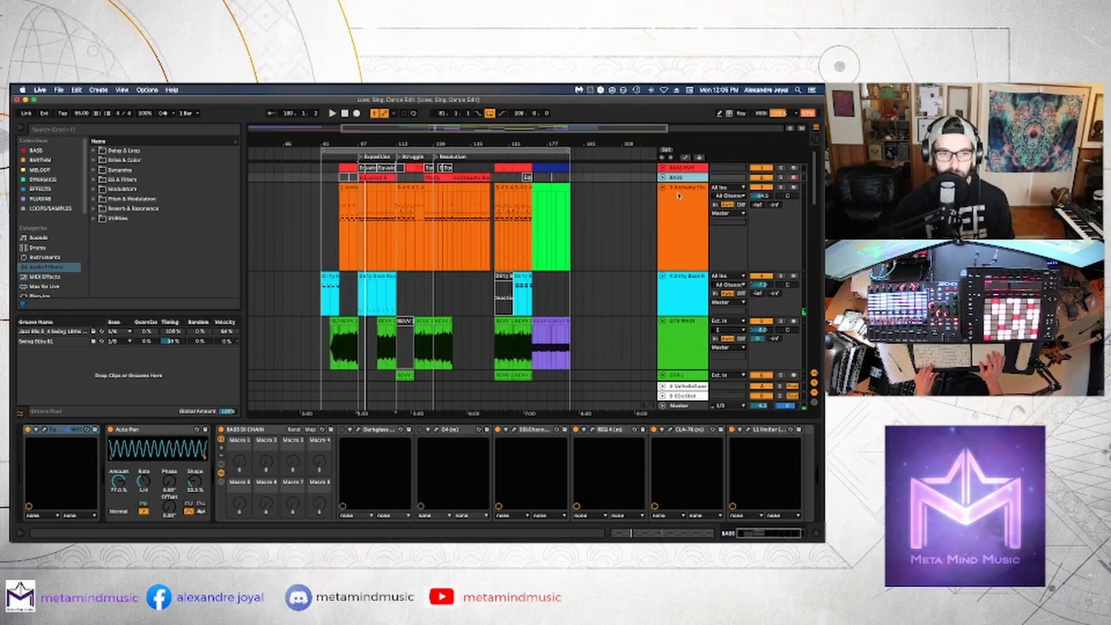
left_click(679, 196)
left_click(675, 169)
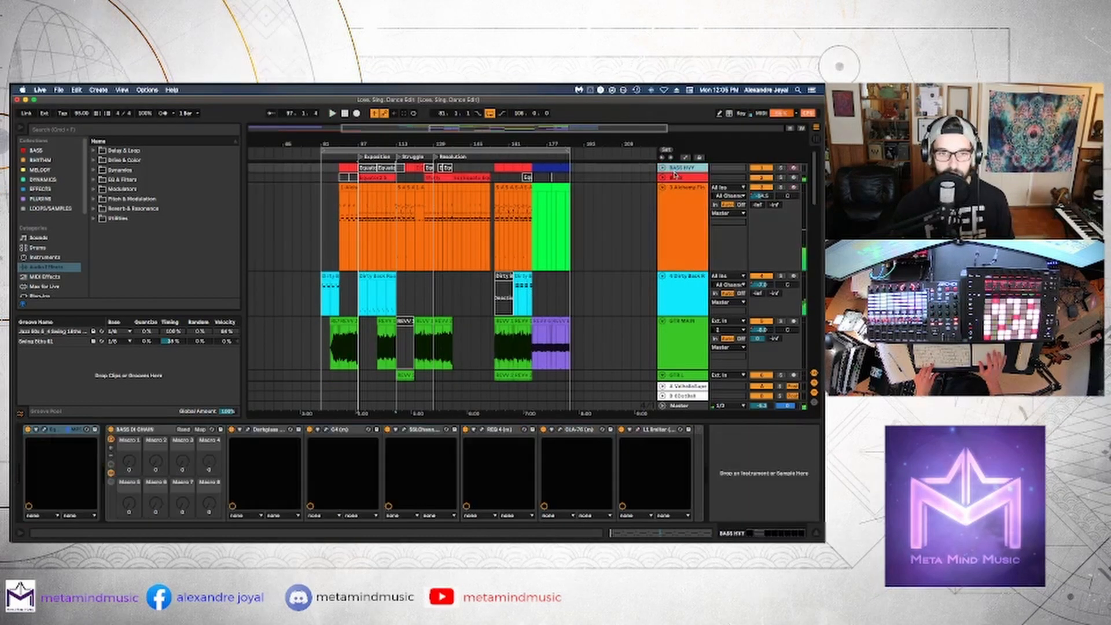
left_click(676, 176)
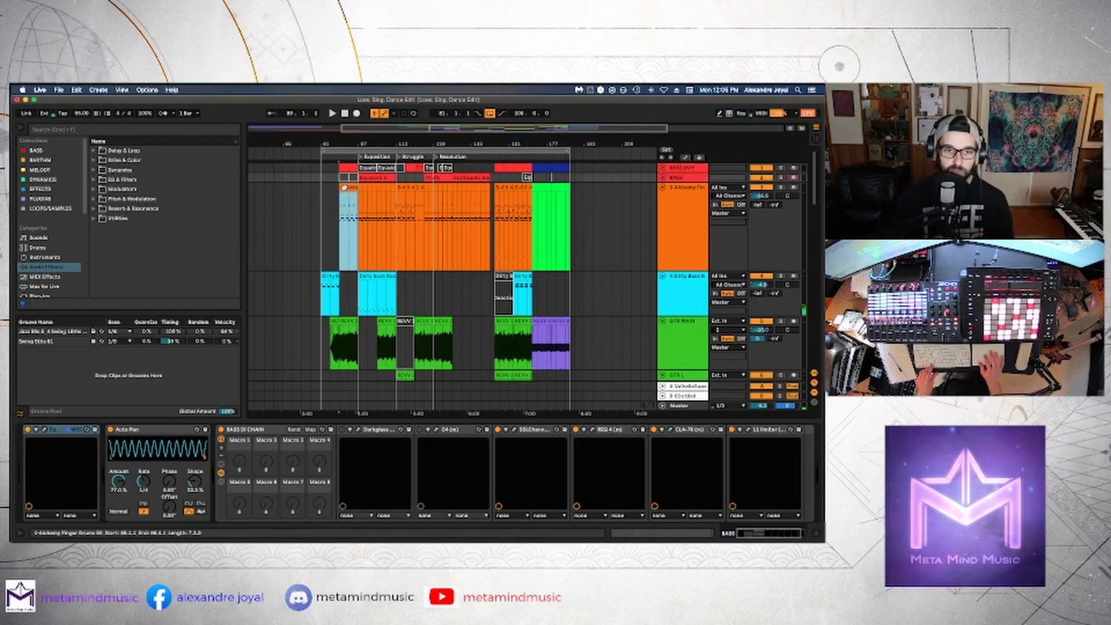
- Audition the Alchemy Finger Drums track in solo from bar 89, ending with its solo switched off
left_click(345, 188)
left_click(782, 188)
key("space")
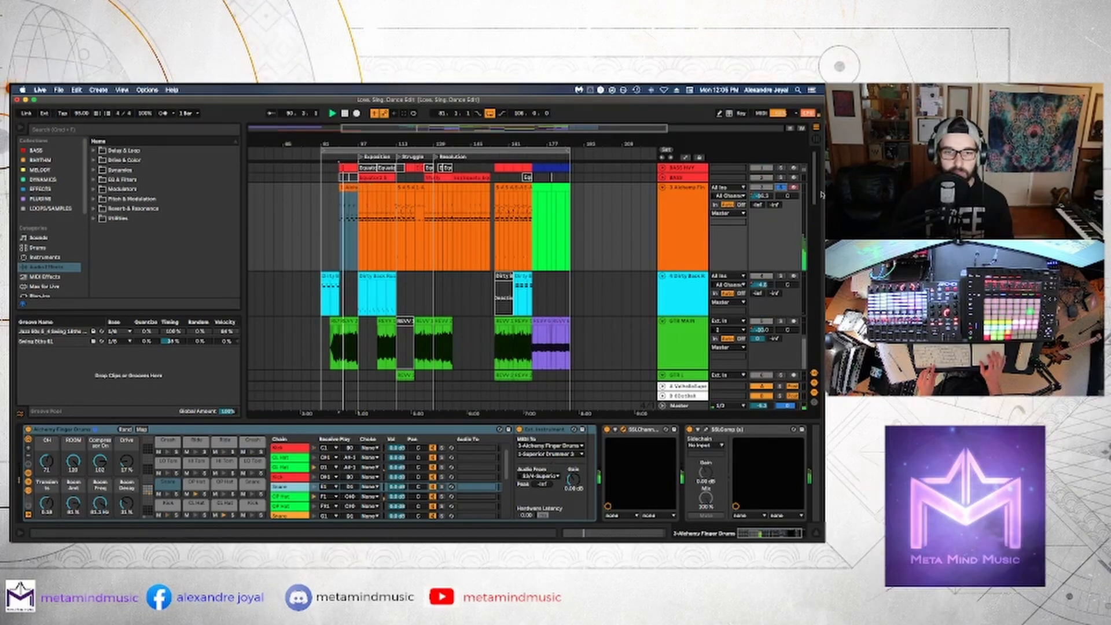
left_click(782, 187)
- Rename the Alchemy Finger Drums track DRUMS
left_click(688, 189)
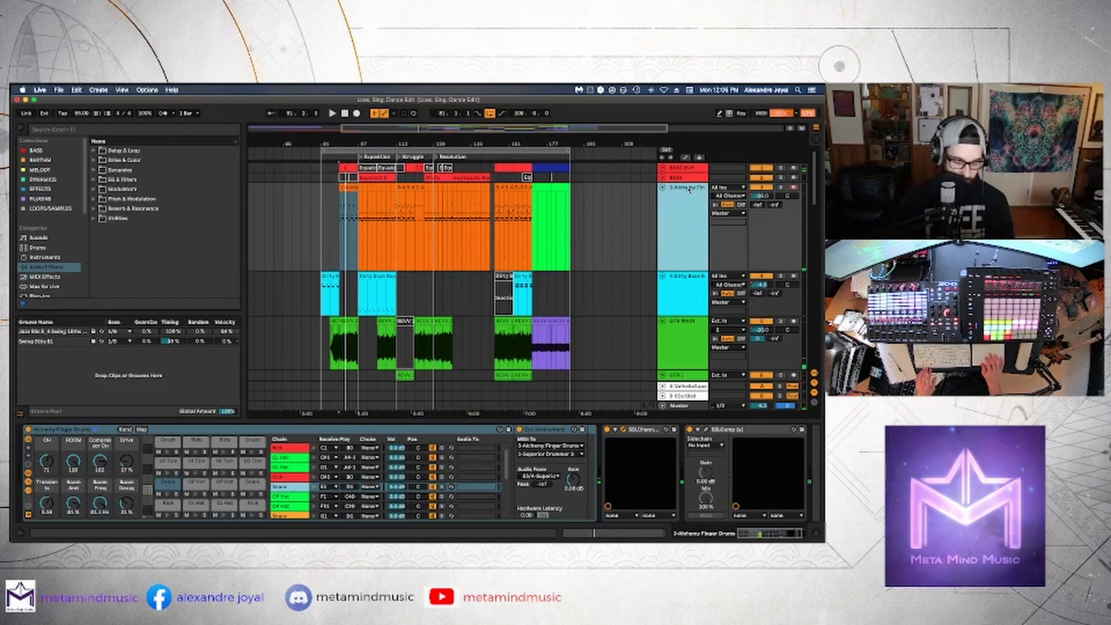
type("D")
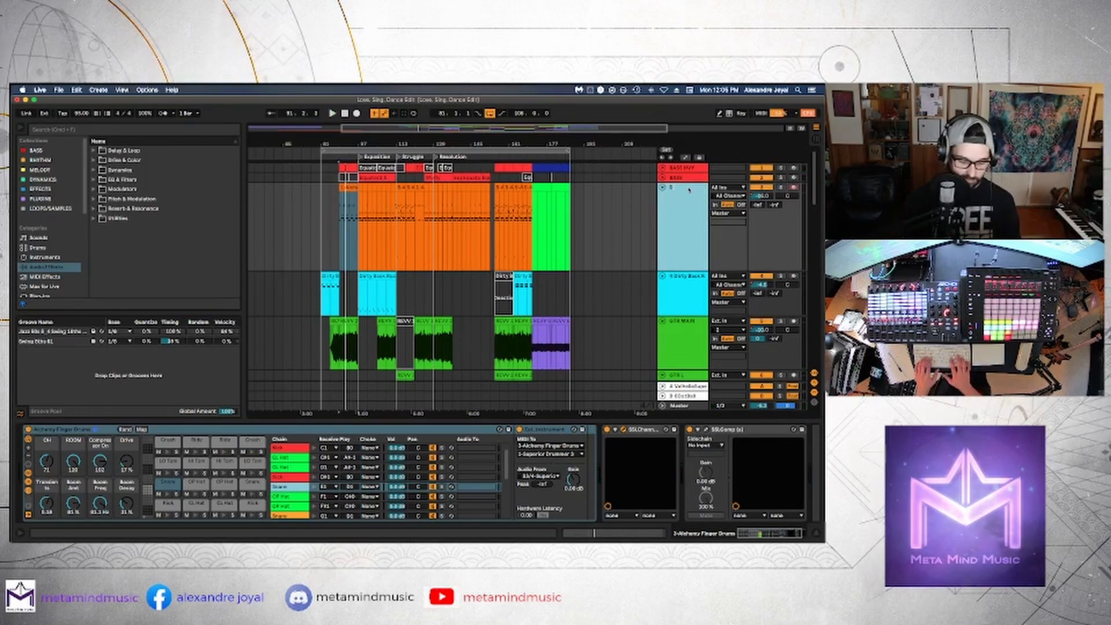
type("RUMS")
key("Return")
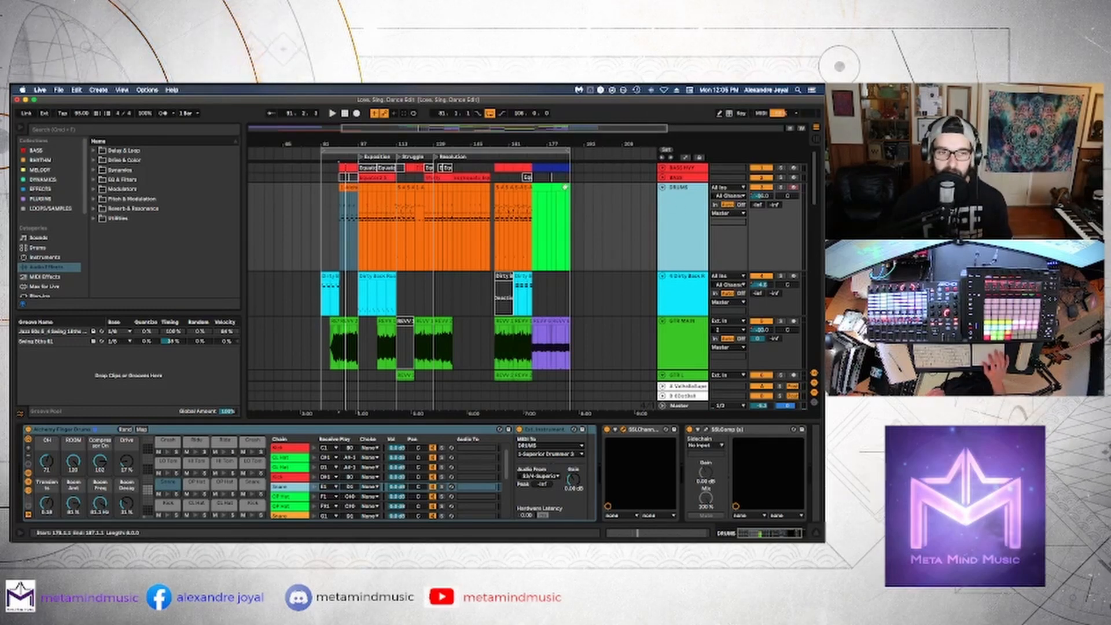
- Recolour the green clips at the end of the DRUMS track light orange
left_click(565, 186)
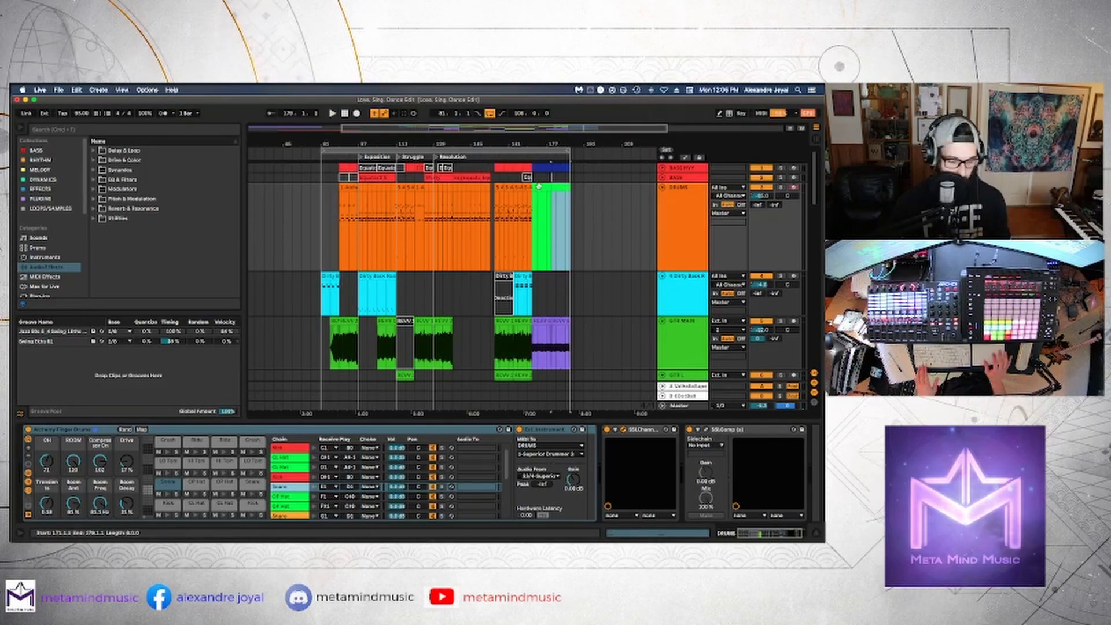
right_click(538, 186)
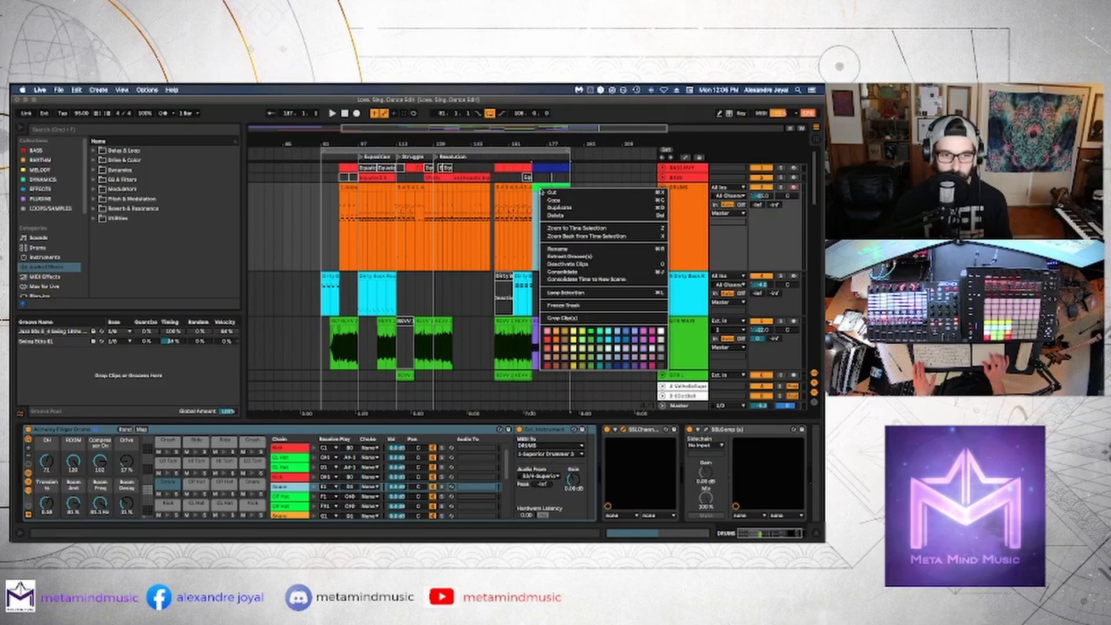
left_click(555, 333)
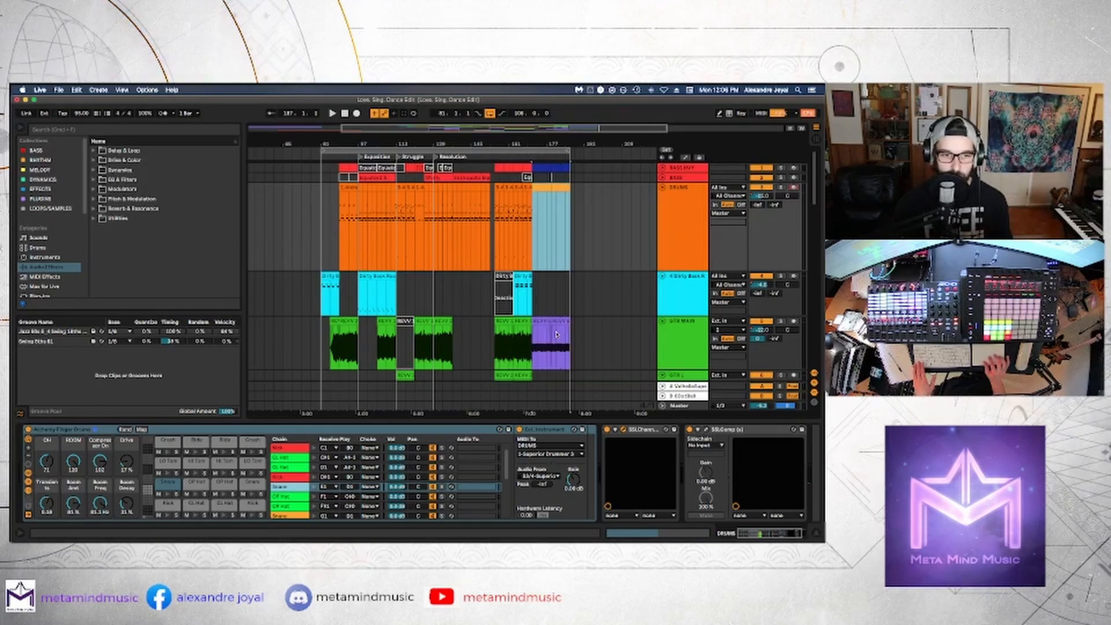
- Recolour the blue clips at the end of the BASS HVY track red and collapse the DRUMS track
left_click(549, 167)
right_click(548, 168)
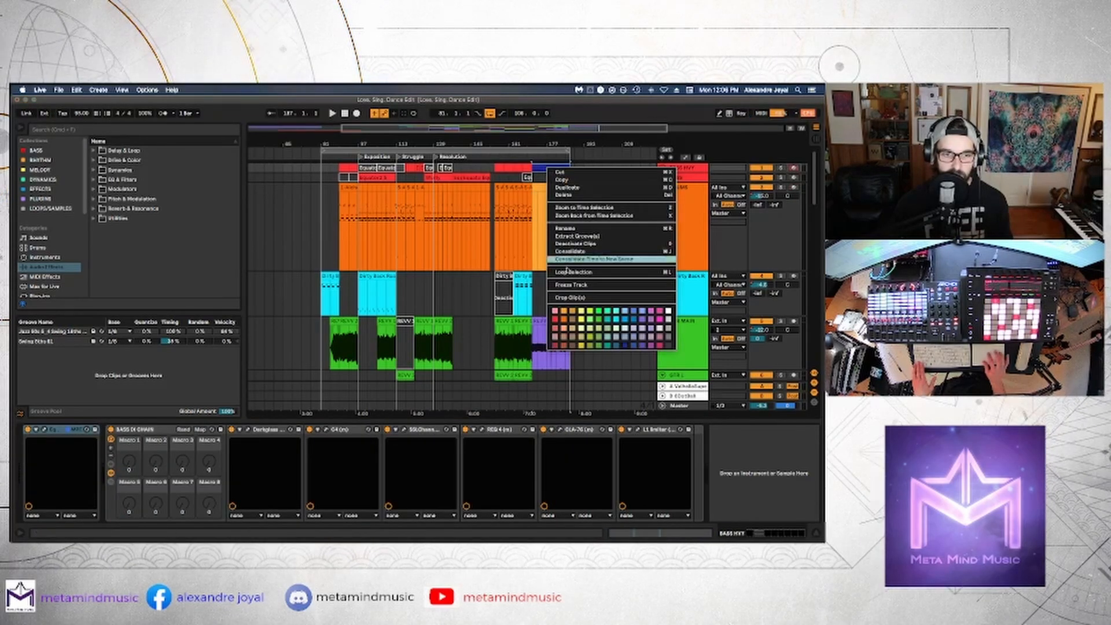
left_click(555, 319)
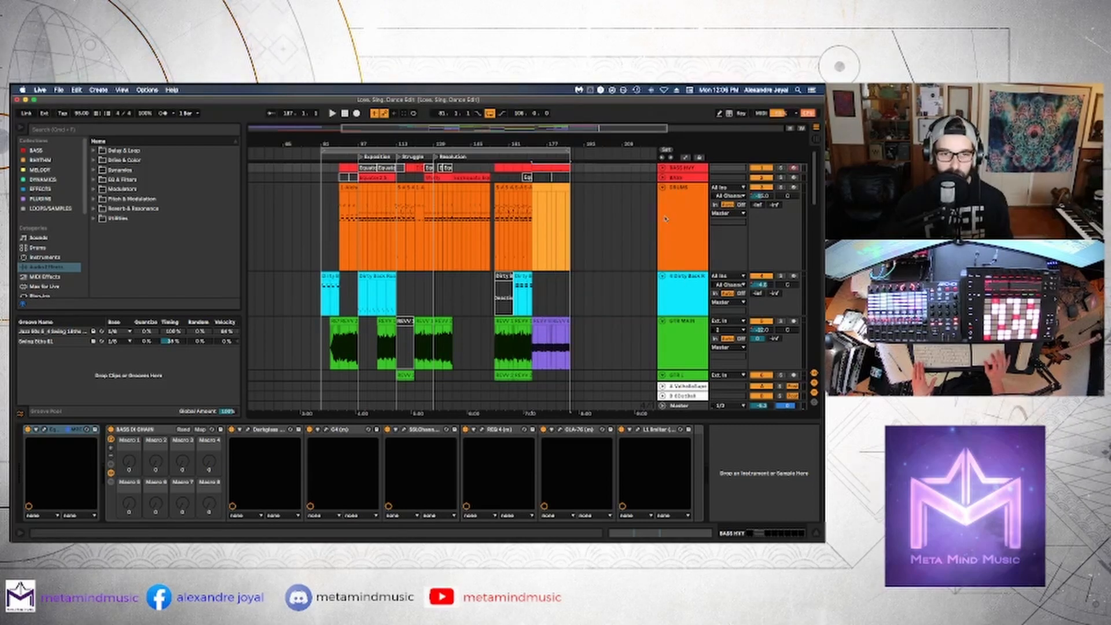
left_click(663, 188)
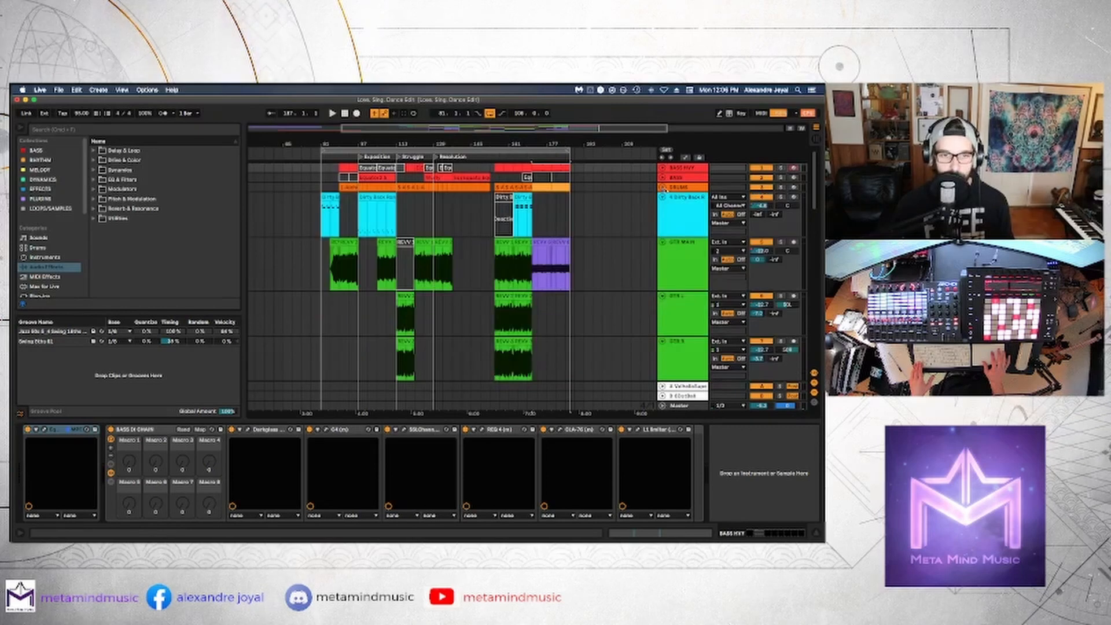
- Audition the Dirty Back Roads track in solo from bar 97, ending with its solo switched off
left_click(372, 194)
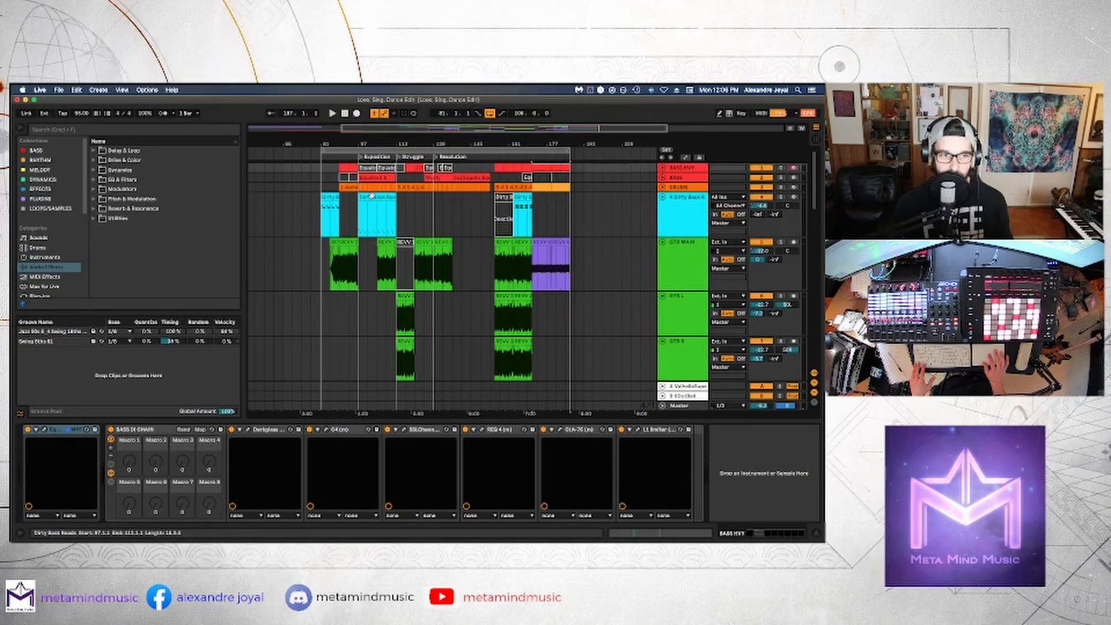
left_click(372, 198)
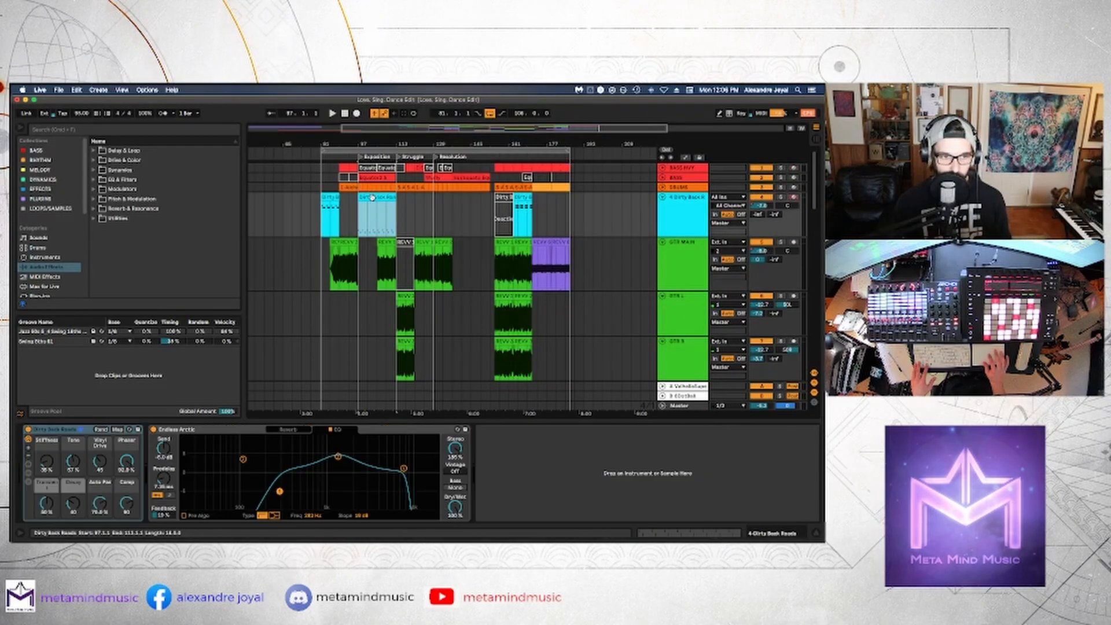
left_click(783, 197)
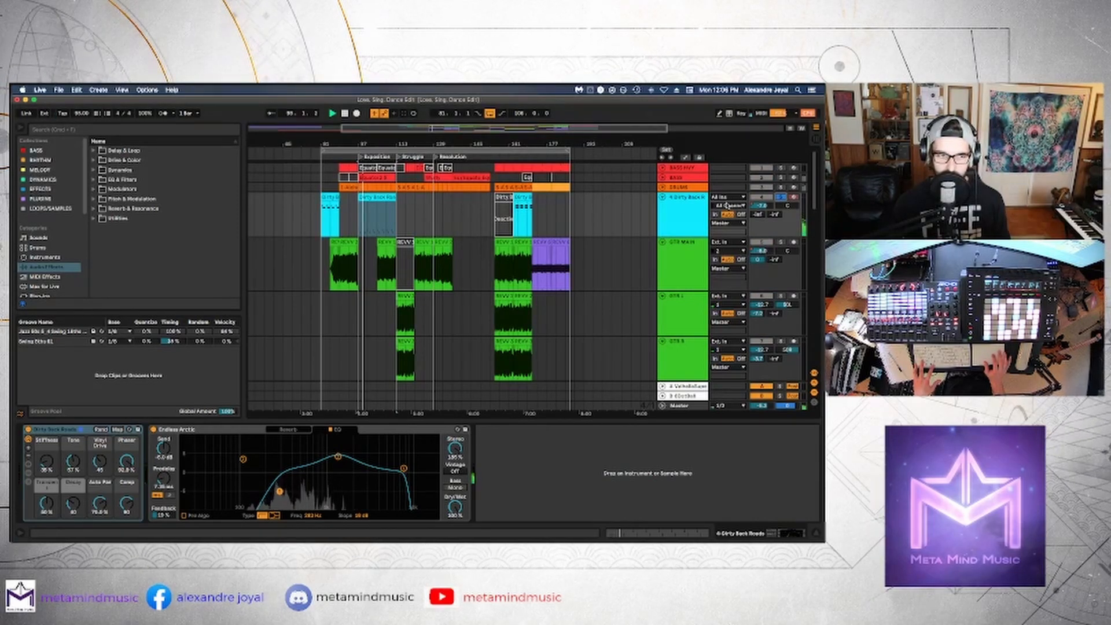
left_click(780, 197)
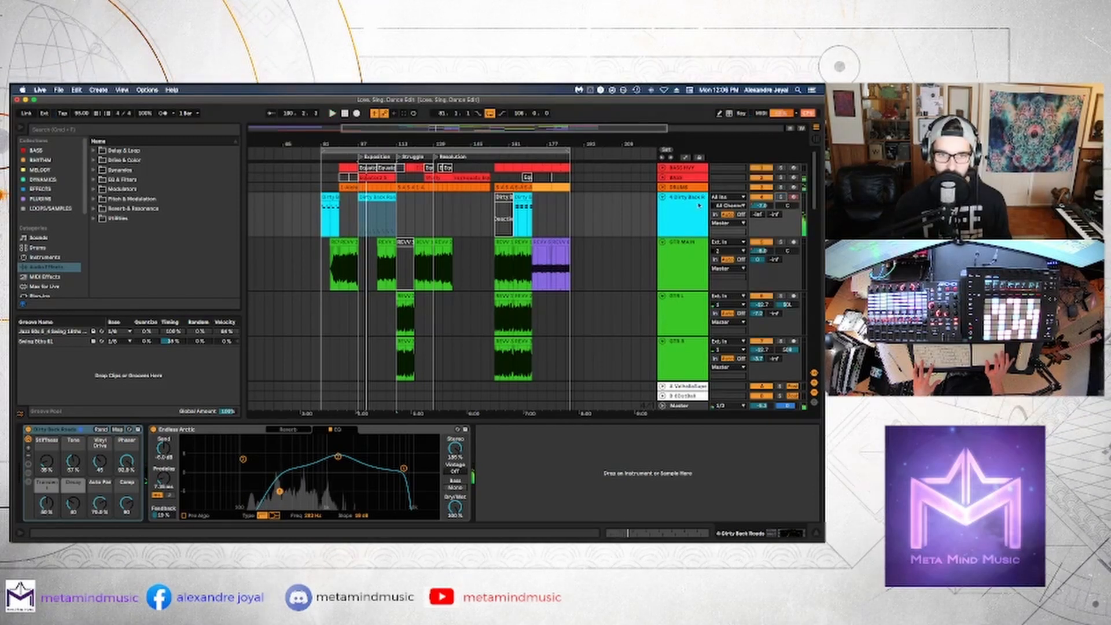
- Rename the Dirty Back Roads track KEYS and collapse it
right_click(693, 204)
left_click(708, 245)
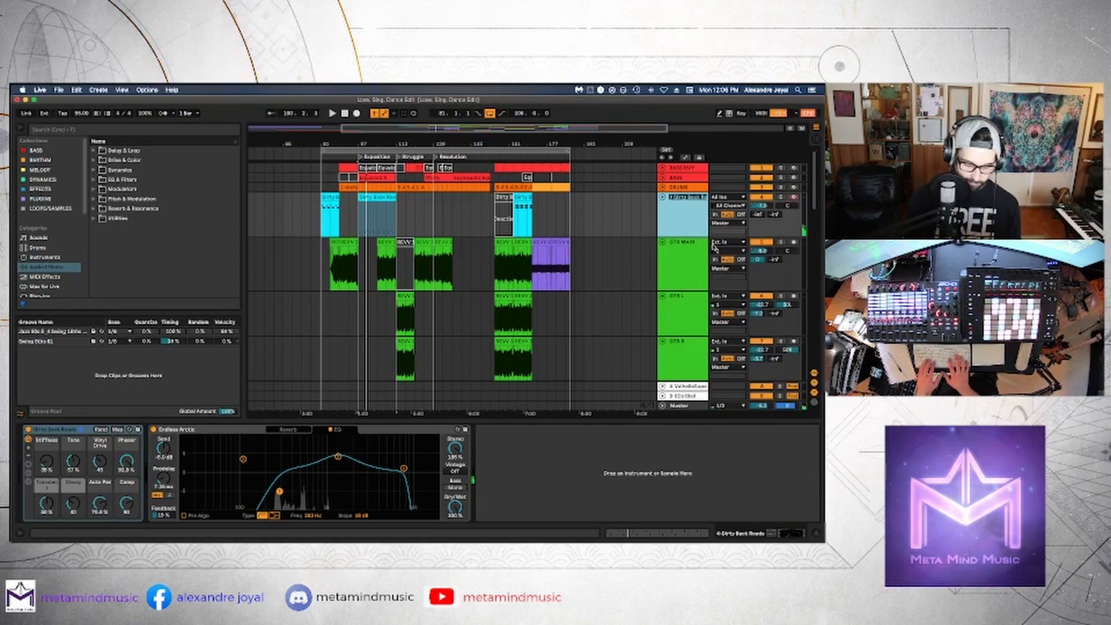
type("KEYS")
key("Return")
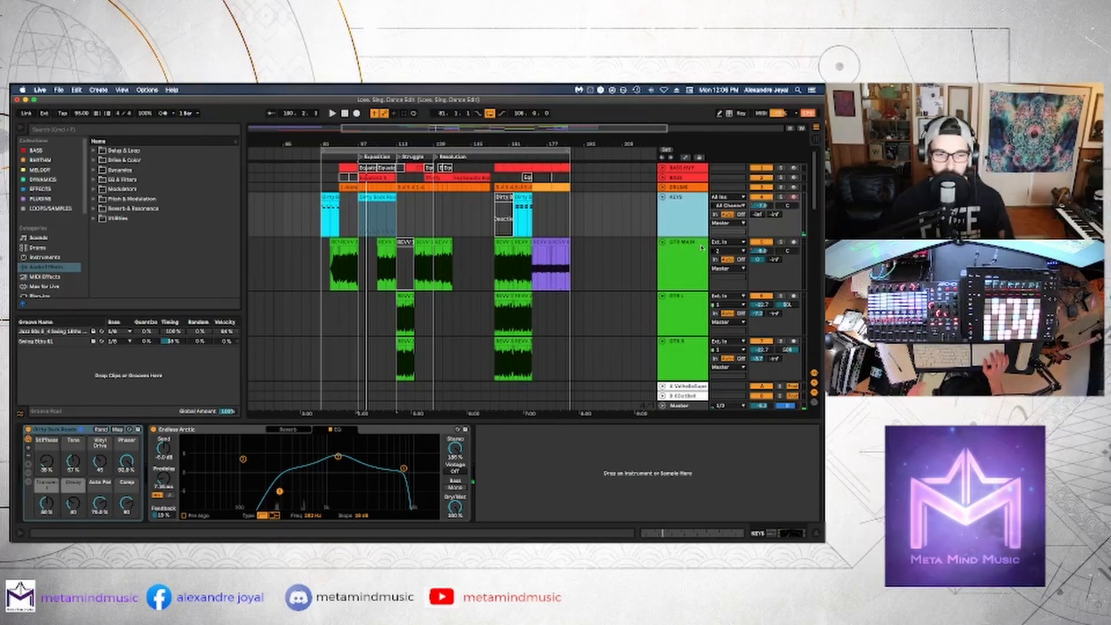
left_click(663, 198)
- Audition the GTR MAIN track in solo from bar 89, ending with its solo off and playback stopped
left_click(622, 211)
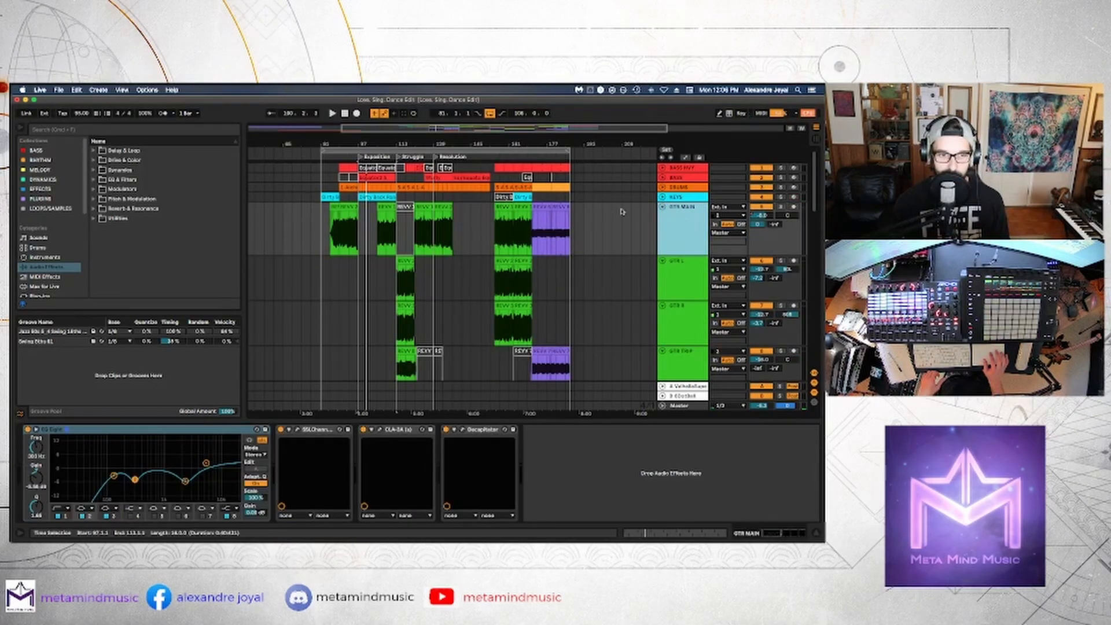
left_click(339, 228)
key("space")
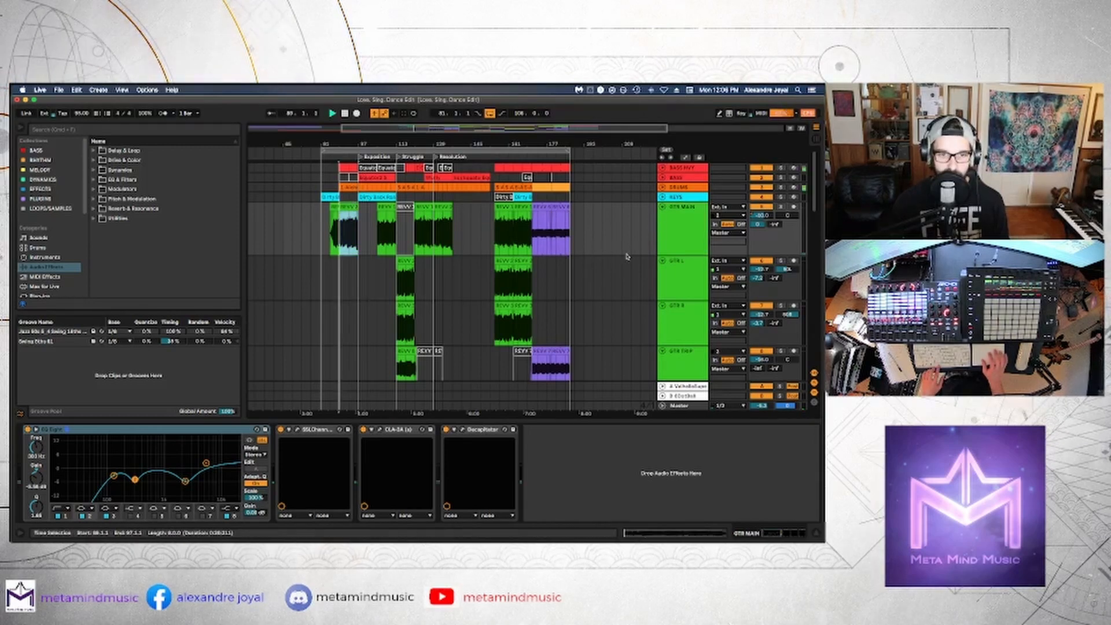
left_click(781, 207)
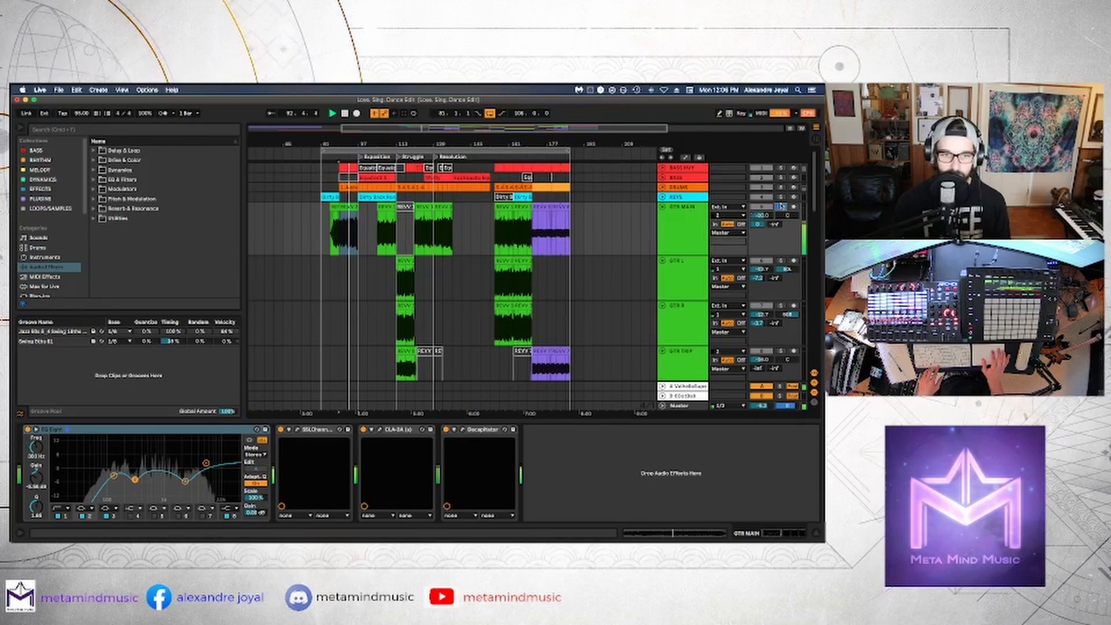
left_click(781, 207)
key("space")
- Recolour the purple clips at the end of the GTR MAIN track bright green and collapse the track
left_click(562, 207)
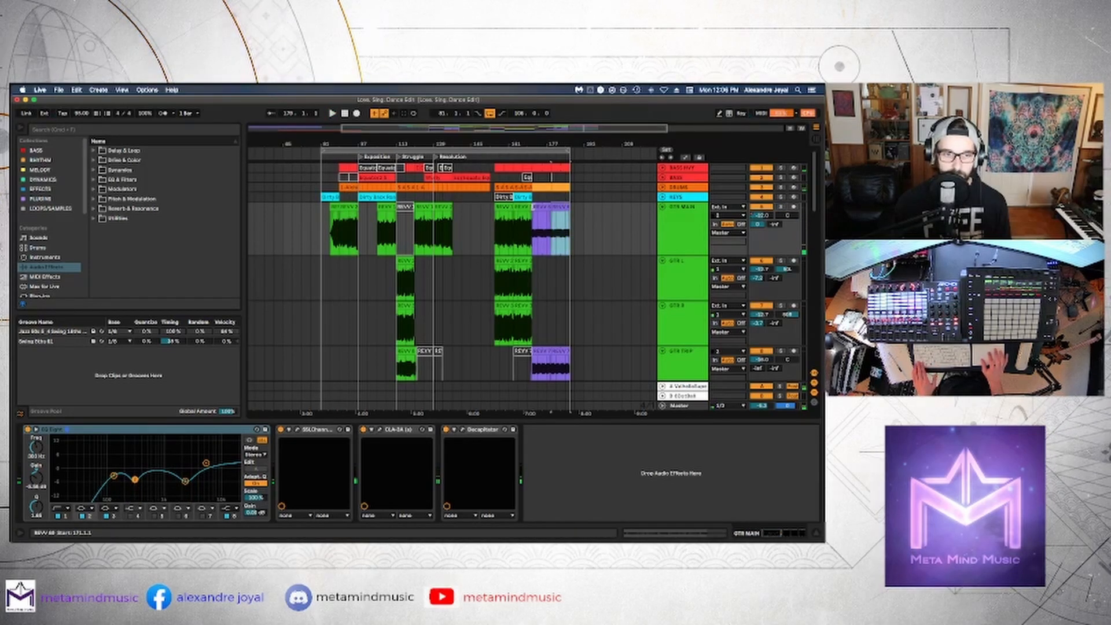
right_click(543, 210)
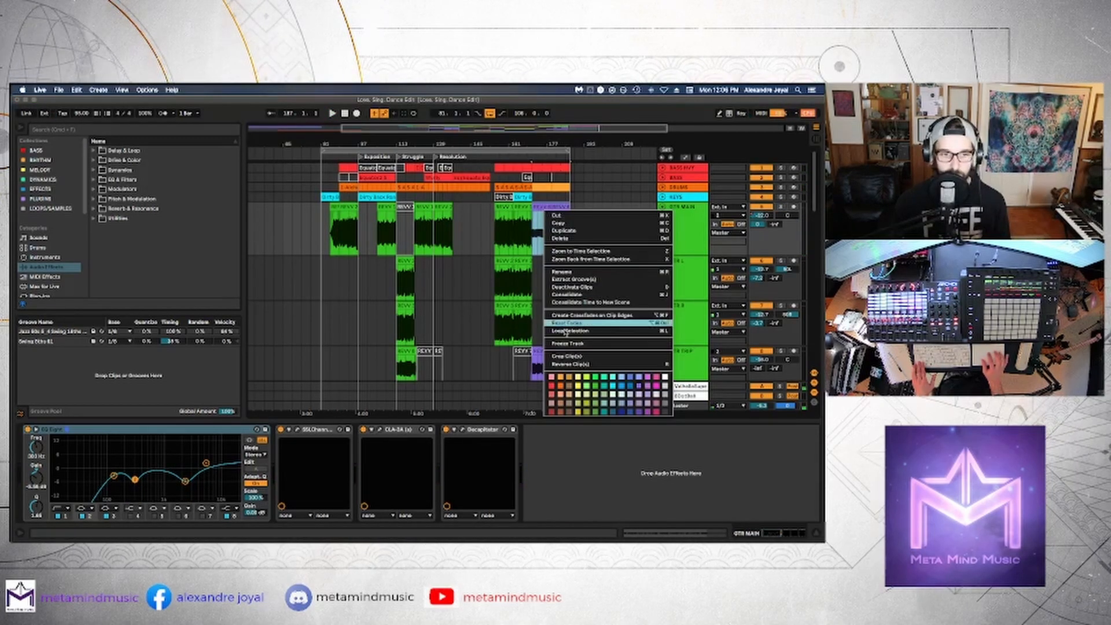
left_click(580, 377)
left_click(690, 234)
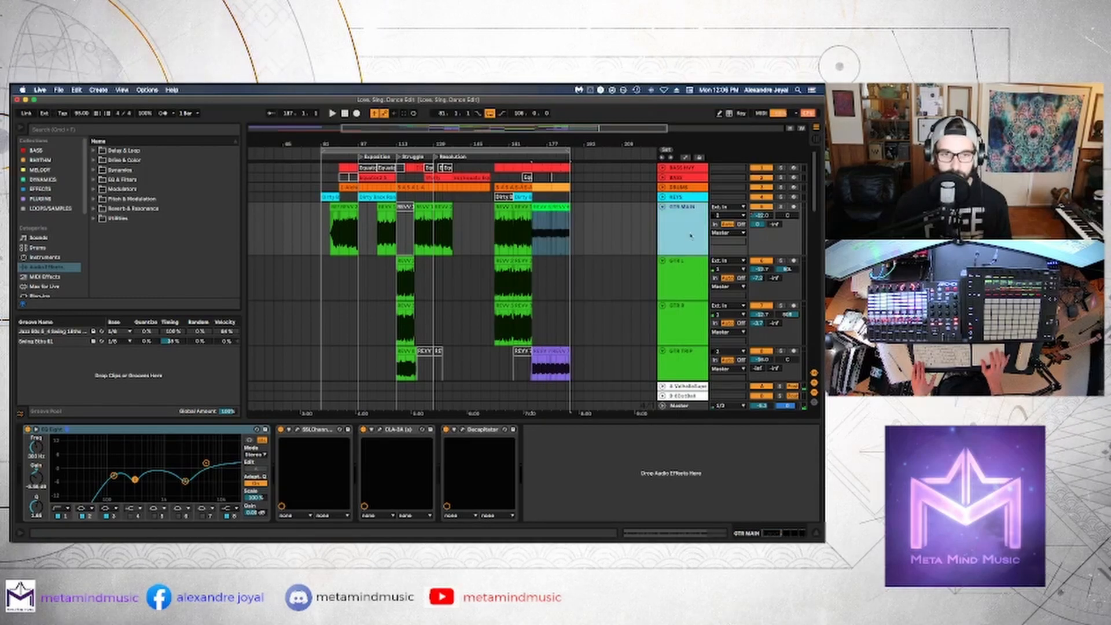
left_click_drag(684, 255, 683, 212)
- Audition the GTR L and GTR R tracks together in solo from bar 113, ending with both solos off
left_click(685, 236)
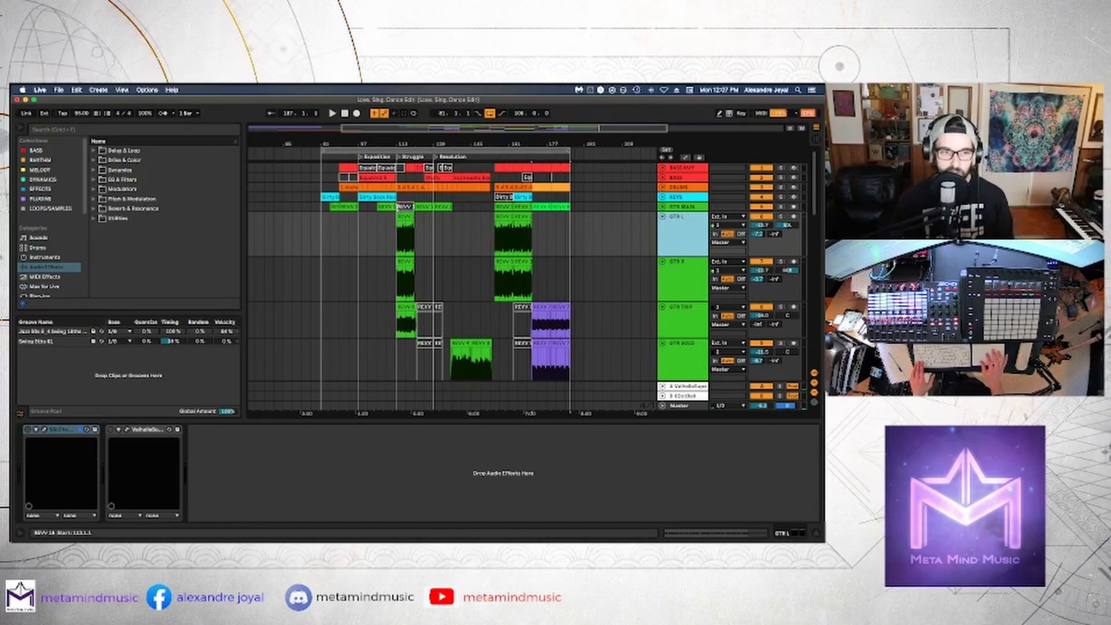
left_click(405, 232)
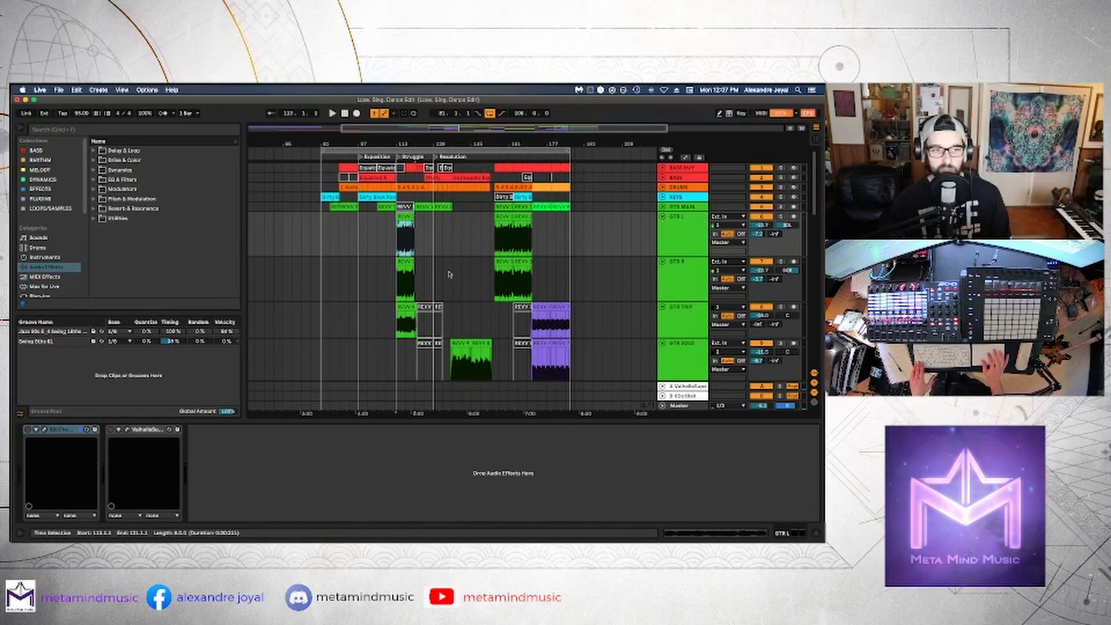
left_click(780, 220)
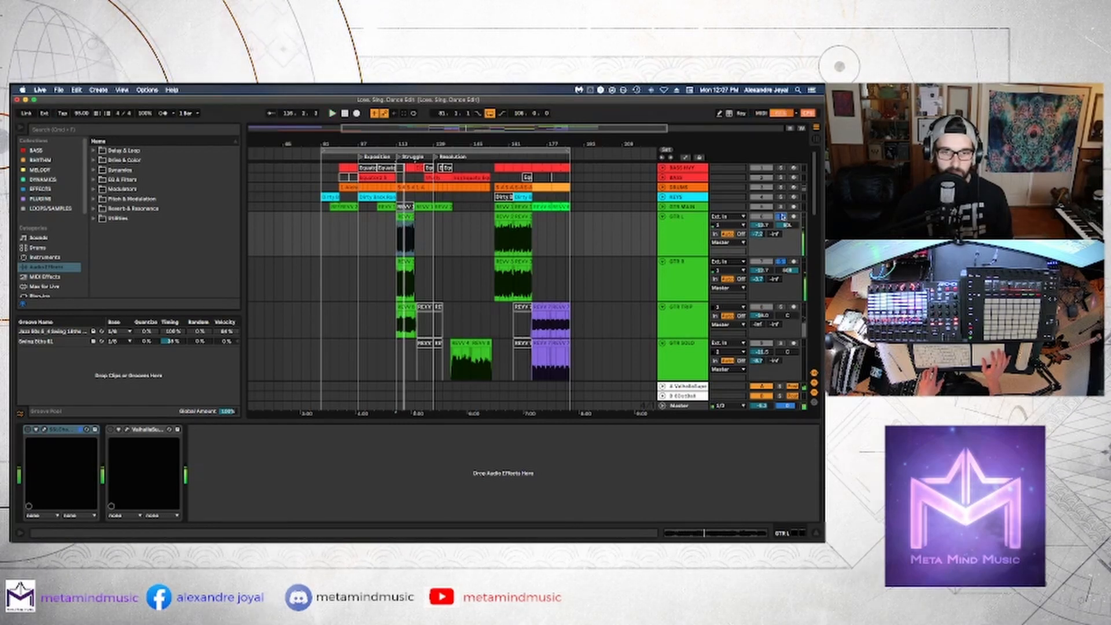
left_click(781, 261)
- Collapse the GTR L and GTR R tracks to minimum height
left_click(684, 241)
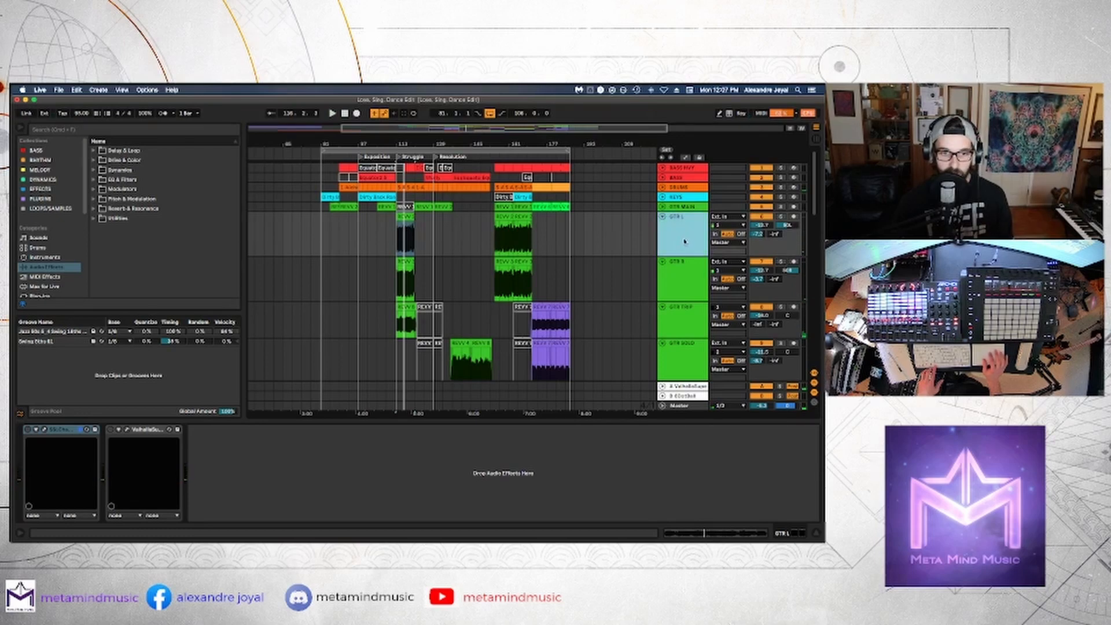
left_click_drag(681, 255, 681, 220)
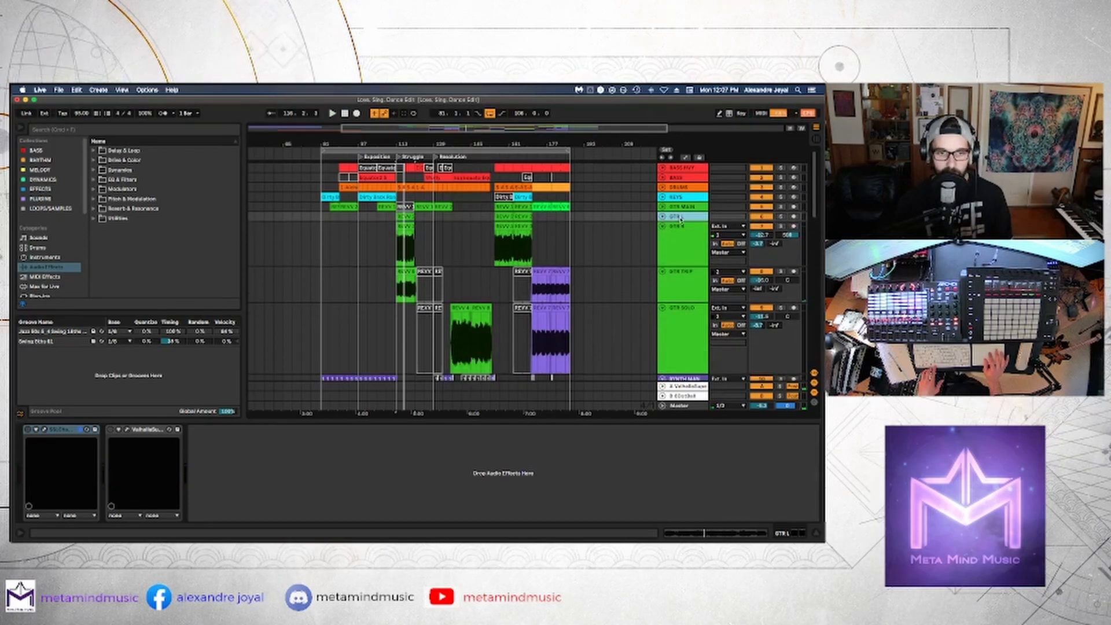
left_click_drag(682, 263, 678, 225)
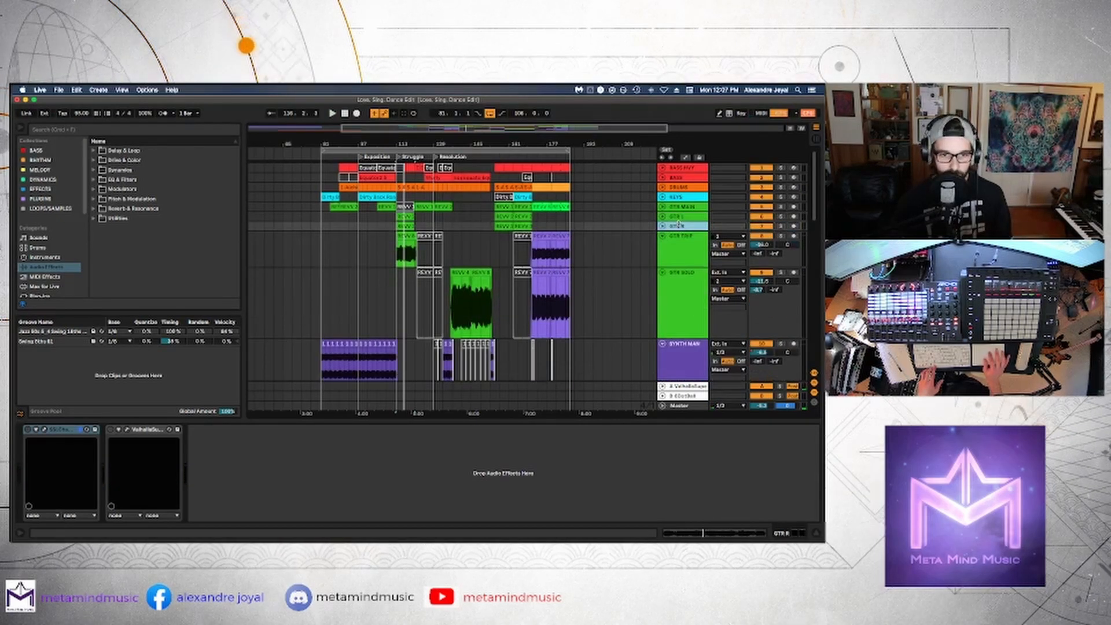
- Audition the GTR TRIP track in solo from its first green clip and collapse the track
left_click(685, 245)
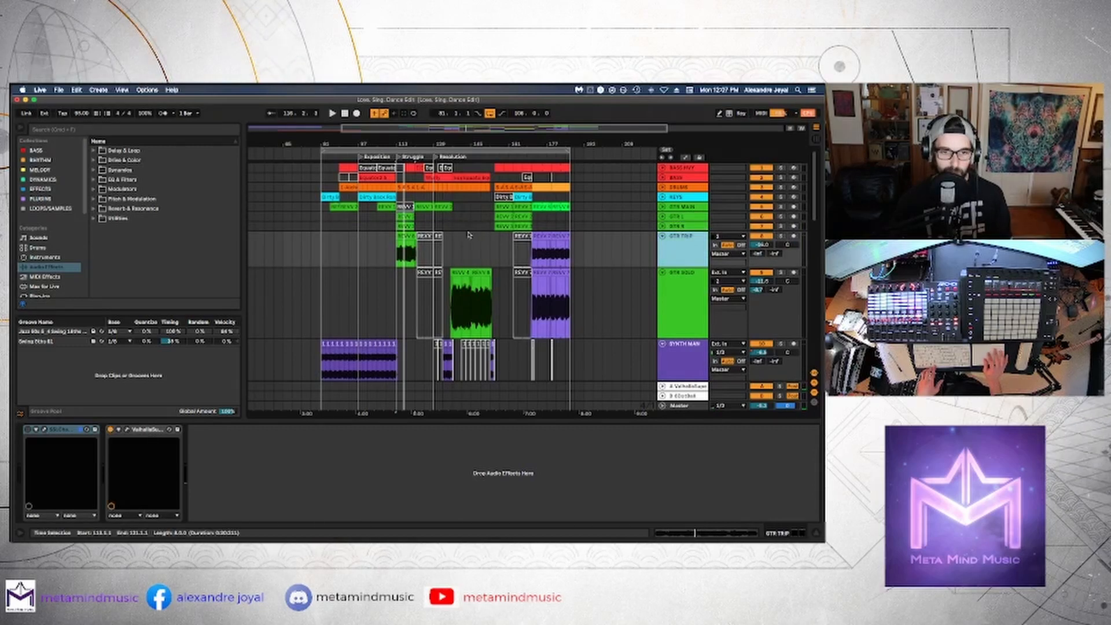
left_click(401, 235)
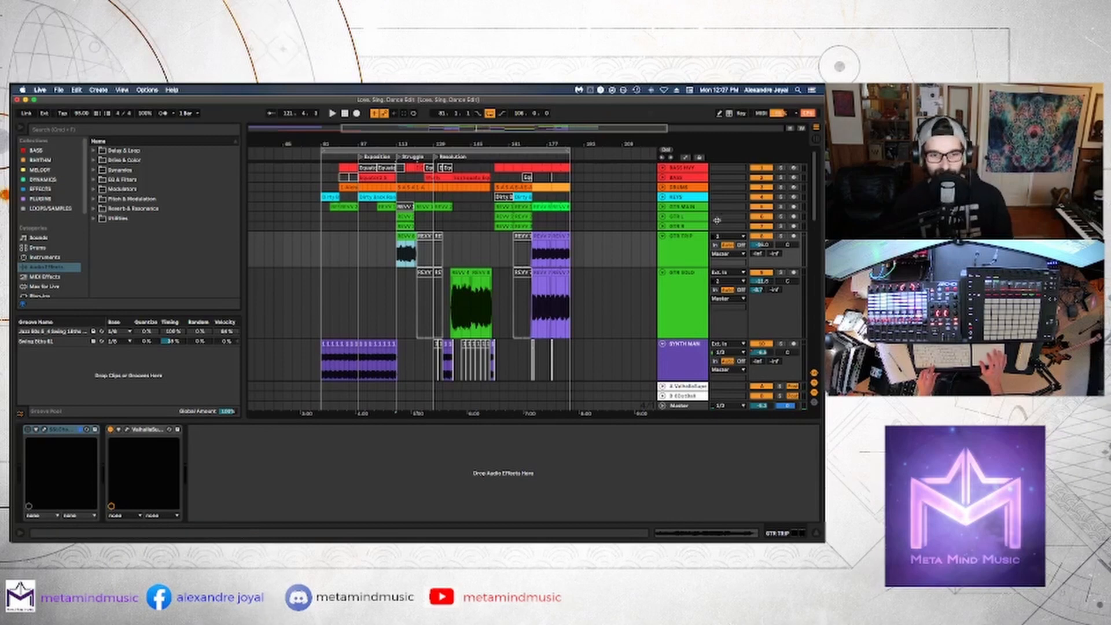
left_click(781, 236)
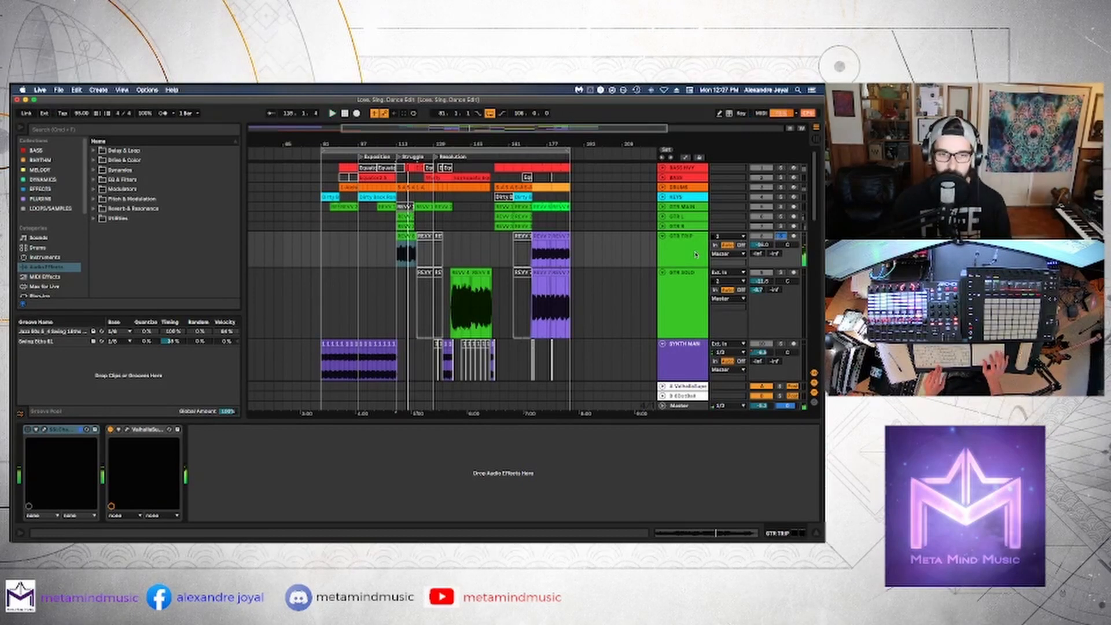
left_click_drag(681, 265, 683, 244)
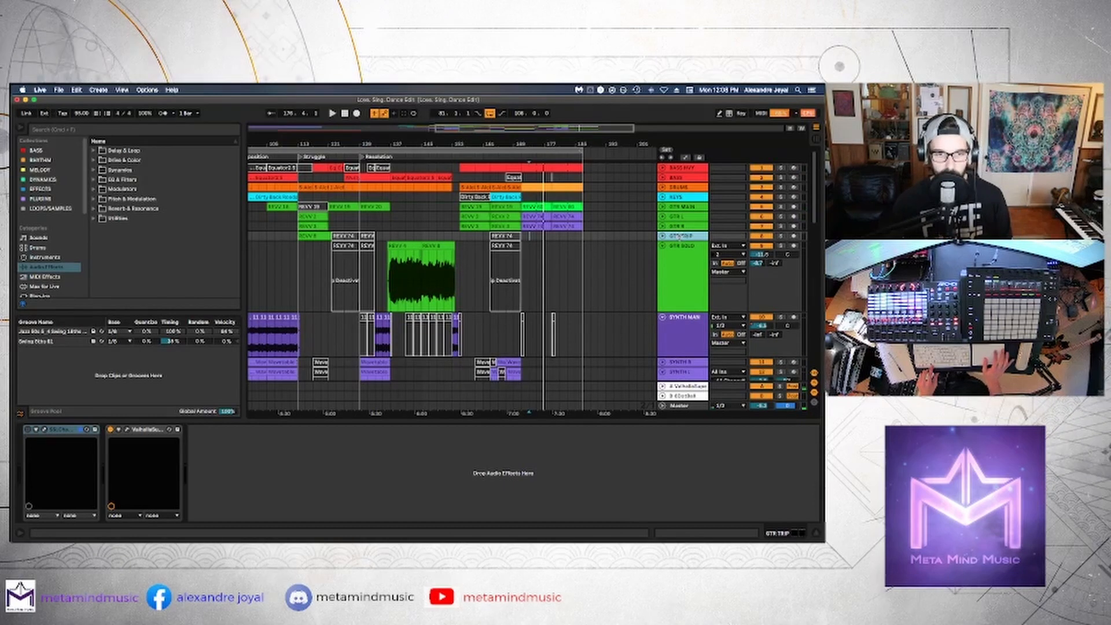
- Audition the GTR SOLO track in solo from the start of its green clips and collapse the track
left_click(404, 246)
key("space")
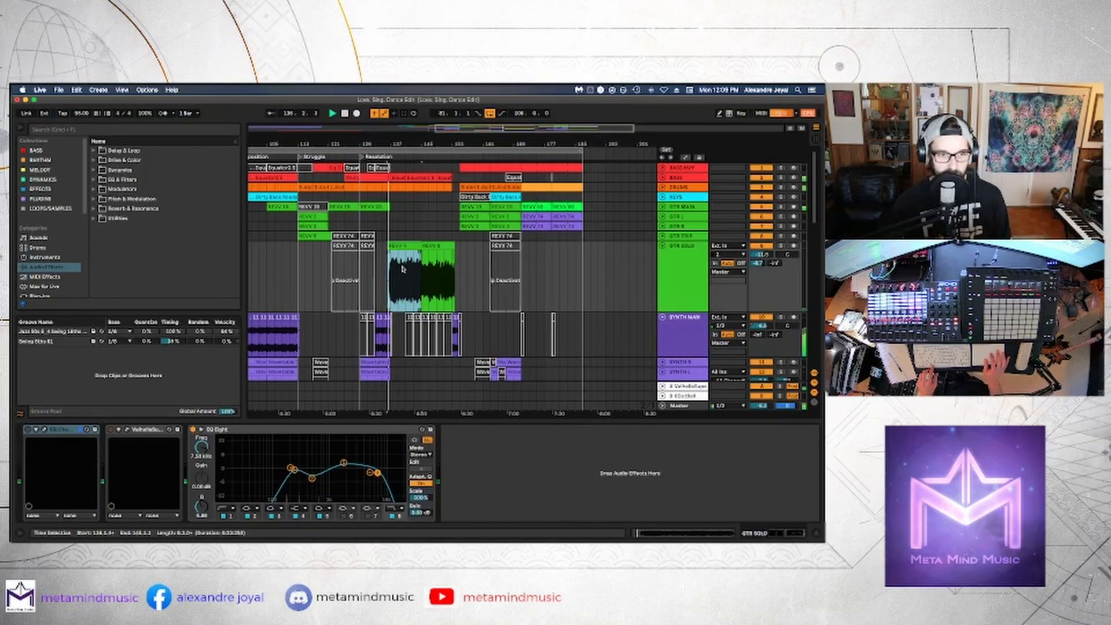
left_click(783, 246)
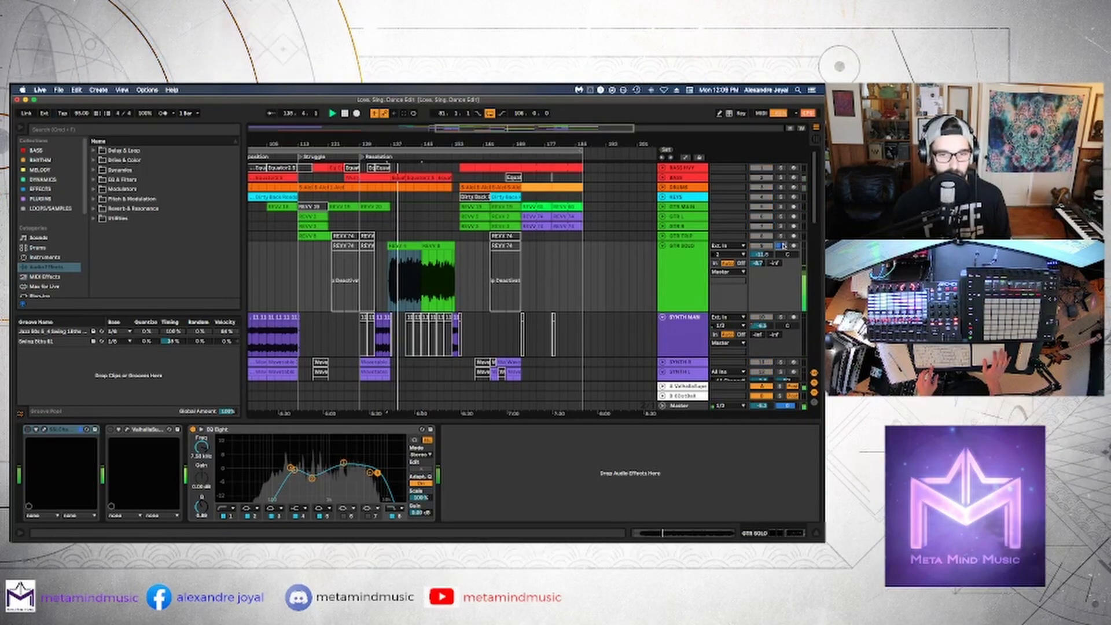
left_click(782, 246)
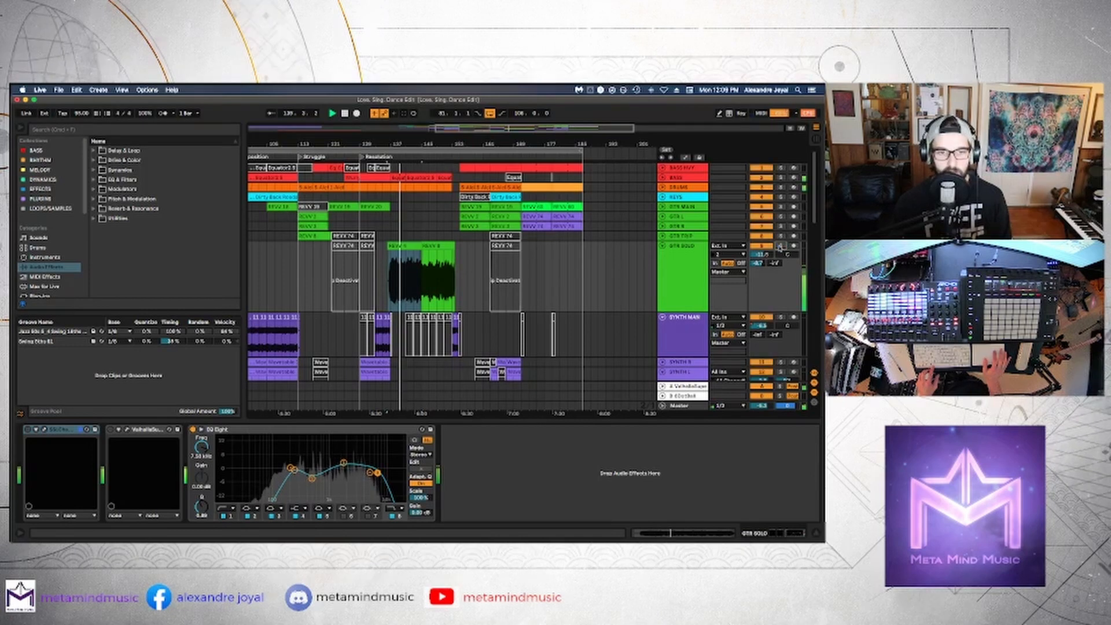
left_click(663, 246)
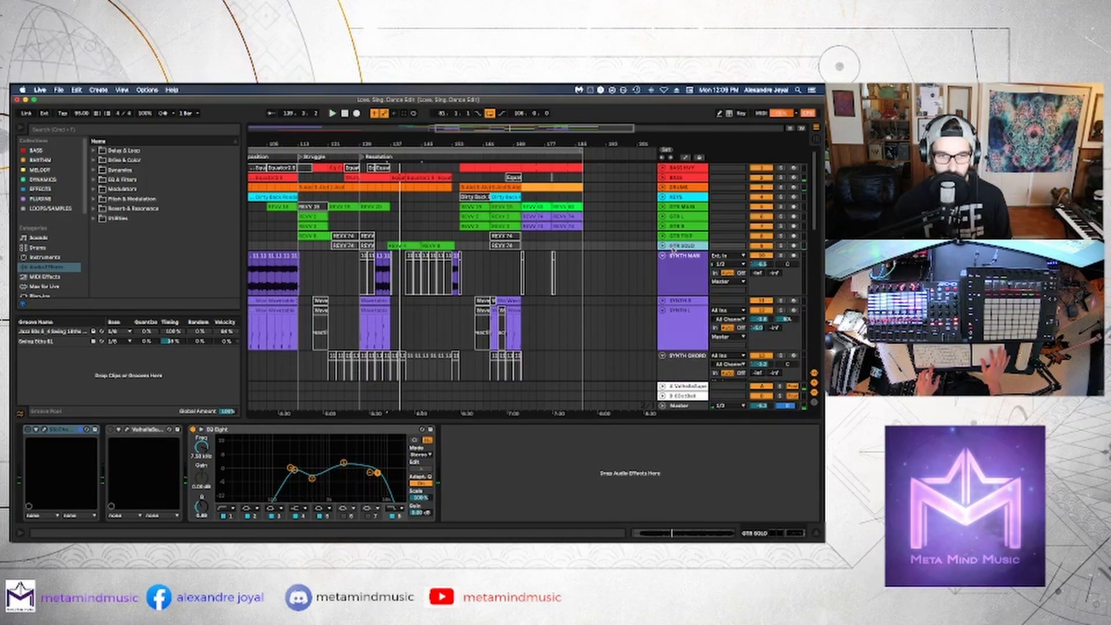
- Audition the SYNTH MAIN track in solo from bar 97 and collapse the track
left_click(684, 271)
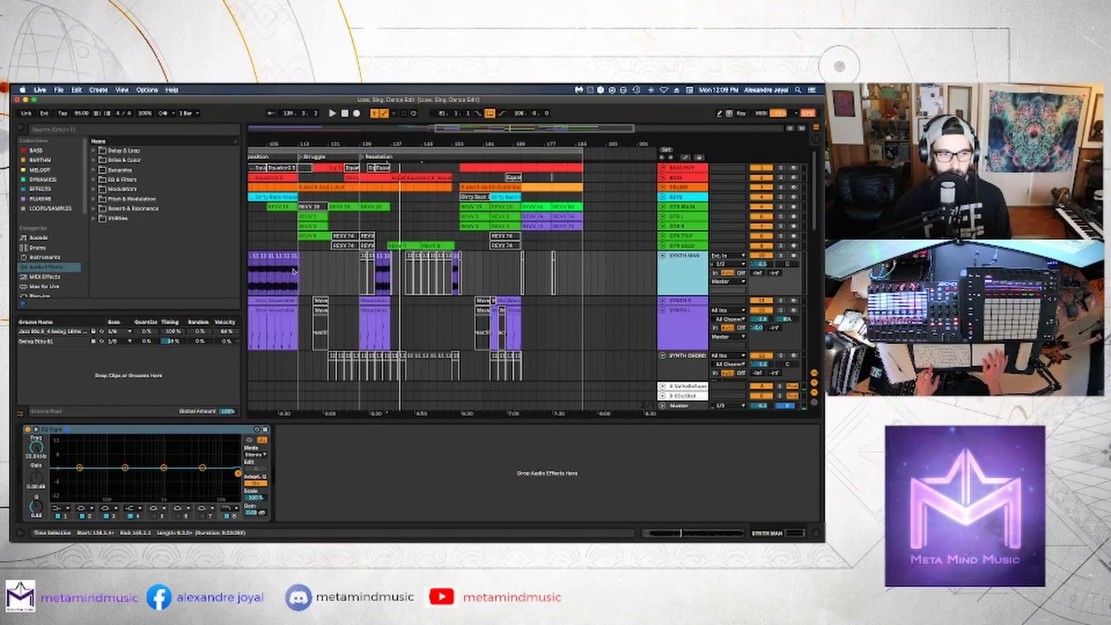
scroll(309, 265, "left", 5)
scroll(308, 265, "down", 1)
left_click(318, 247)
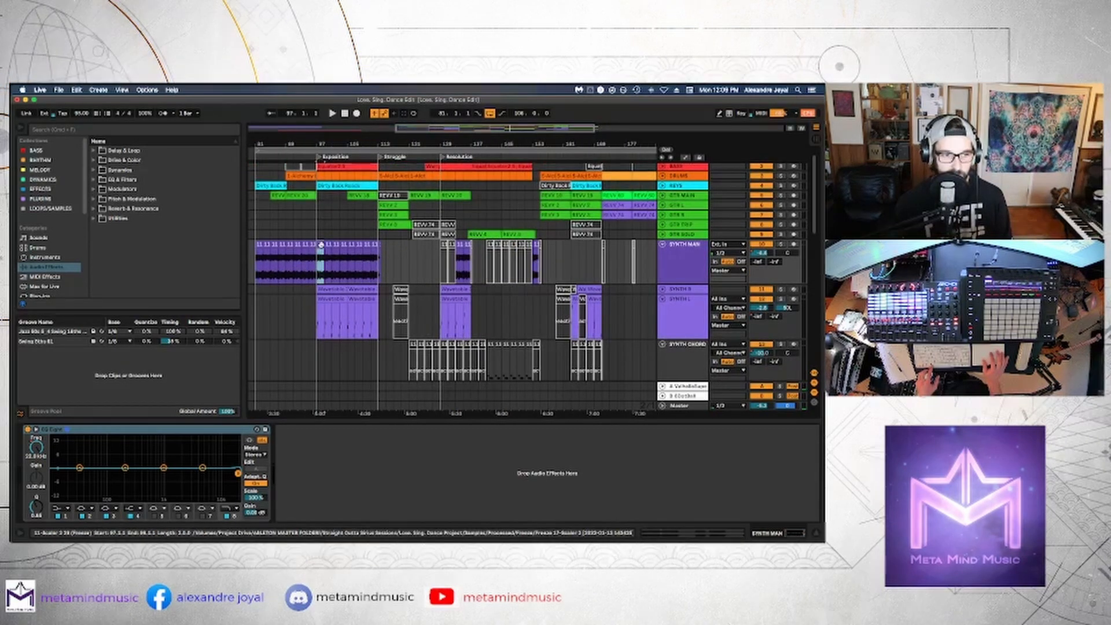
key("space")
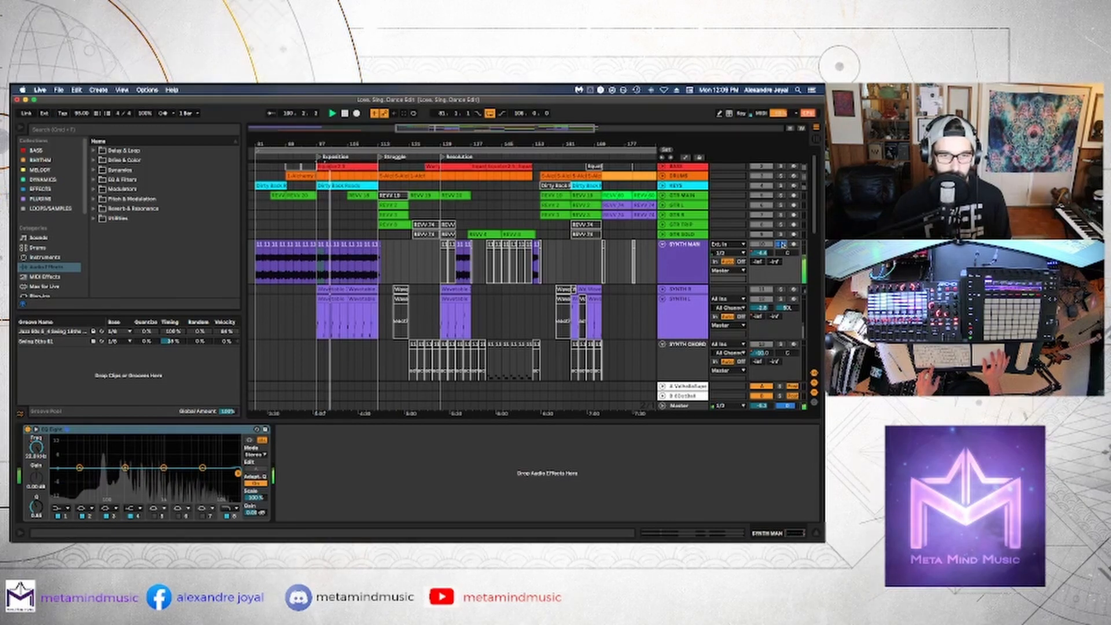
left_click(782, 245)
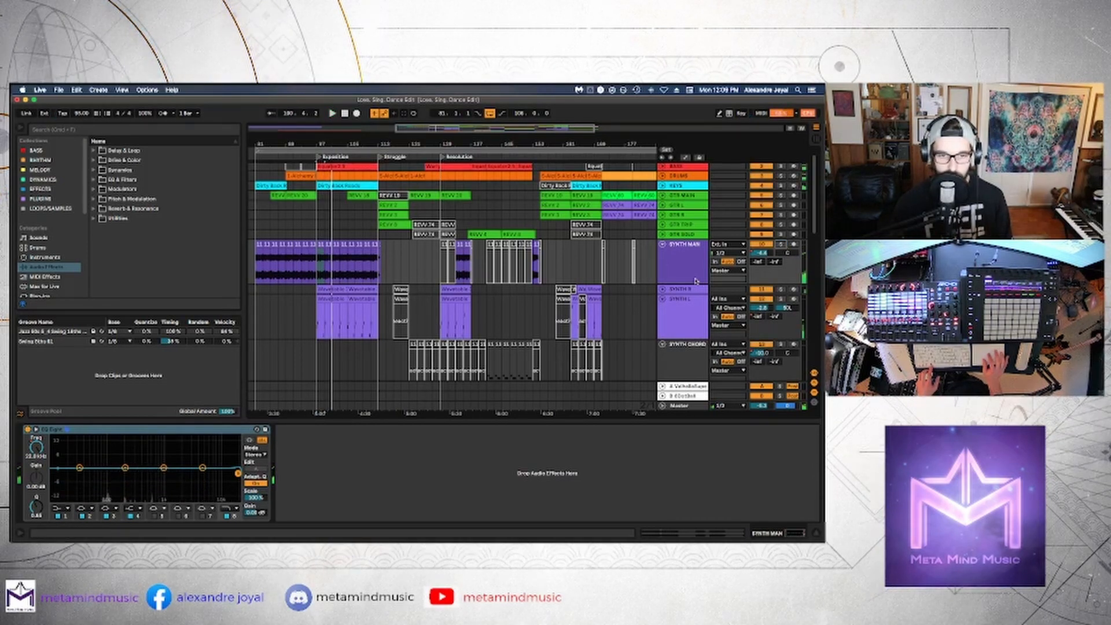
left_click_drag(693, 282, 689, 245)
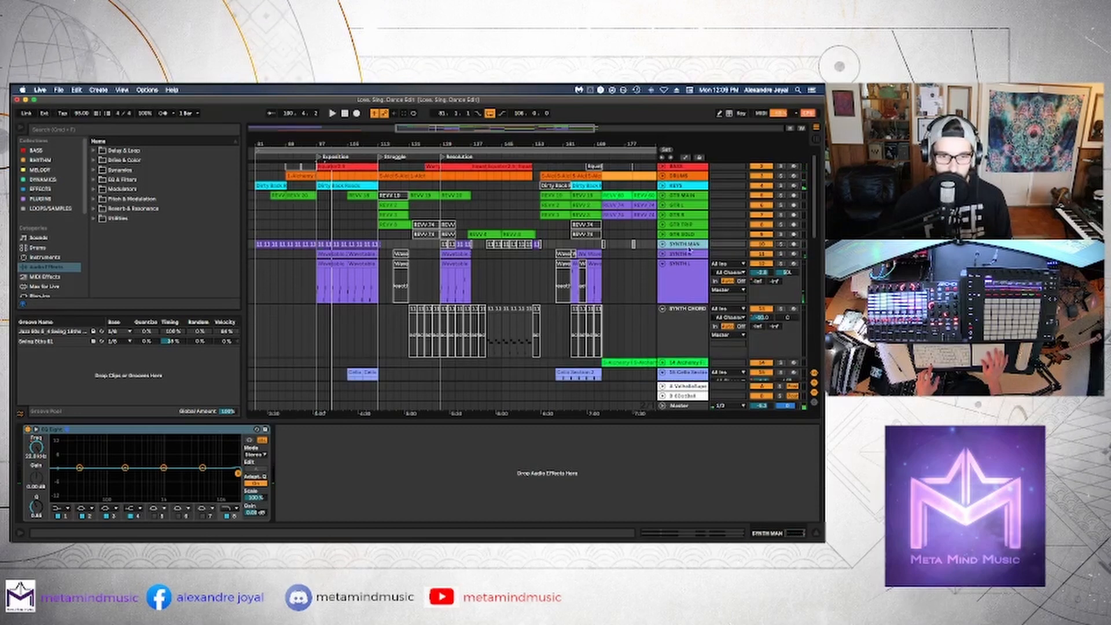
- Play the SYNTH R and SYNTH L tracks together in solo from bar 129 and expand the SYNTH R track
left_click(685, 254)
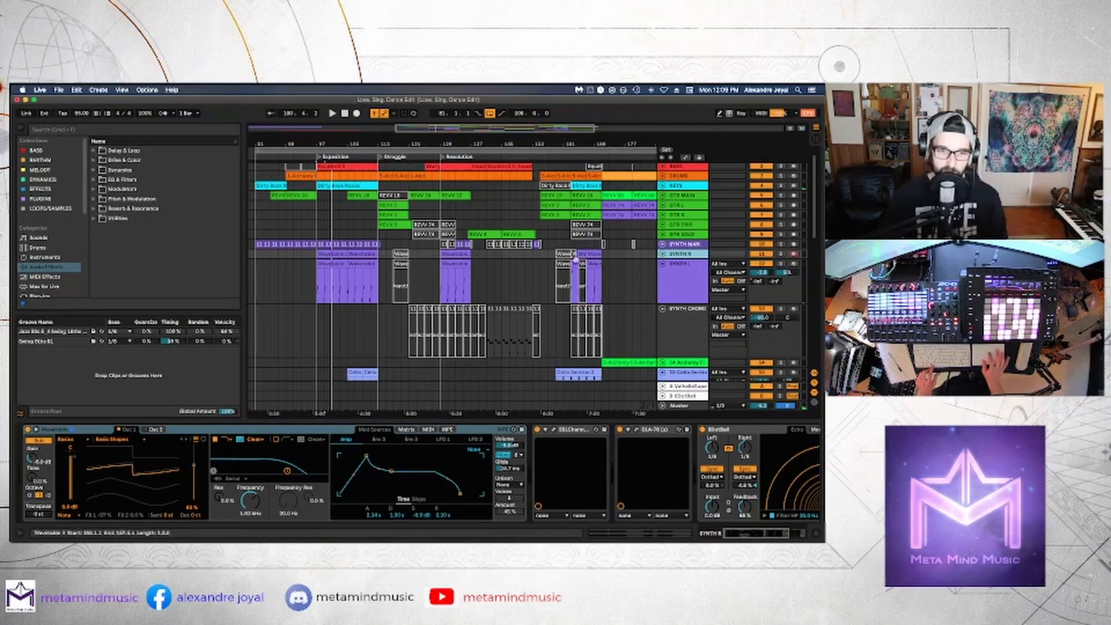
left_click(466, 262)
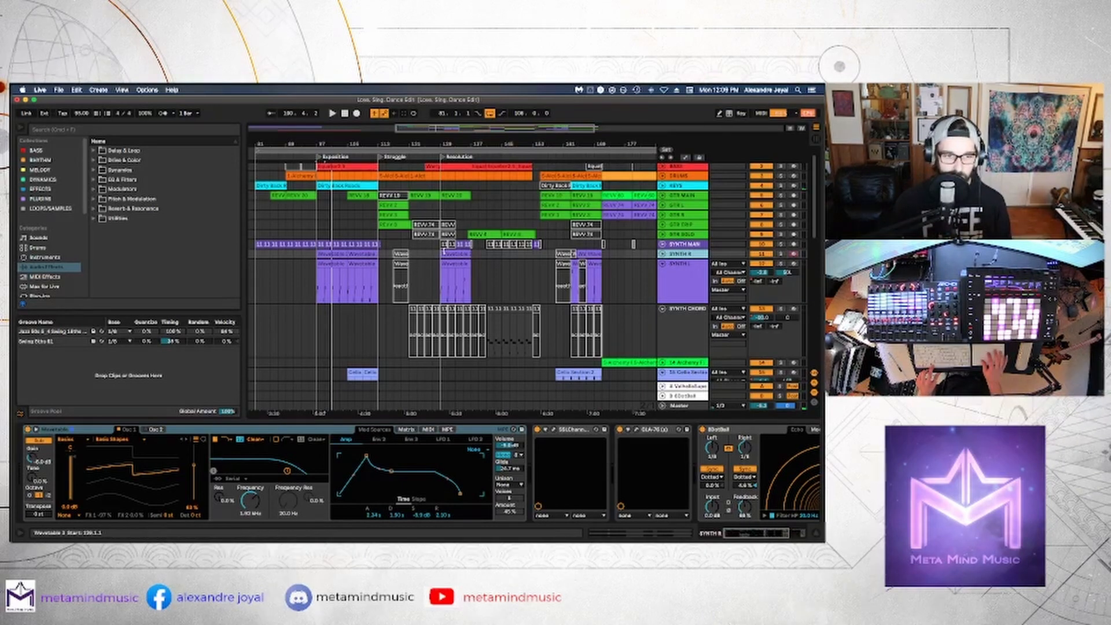
left_click(444, 252)
key("space")
left_click(782, 255)
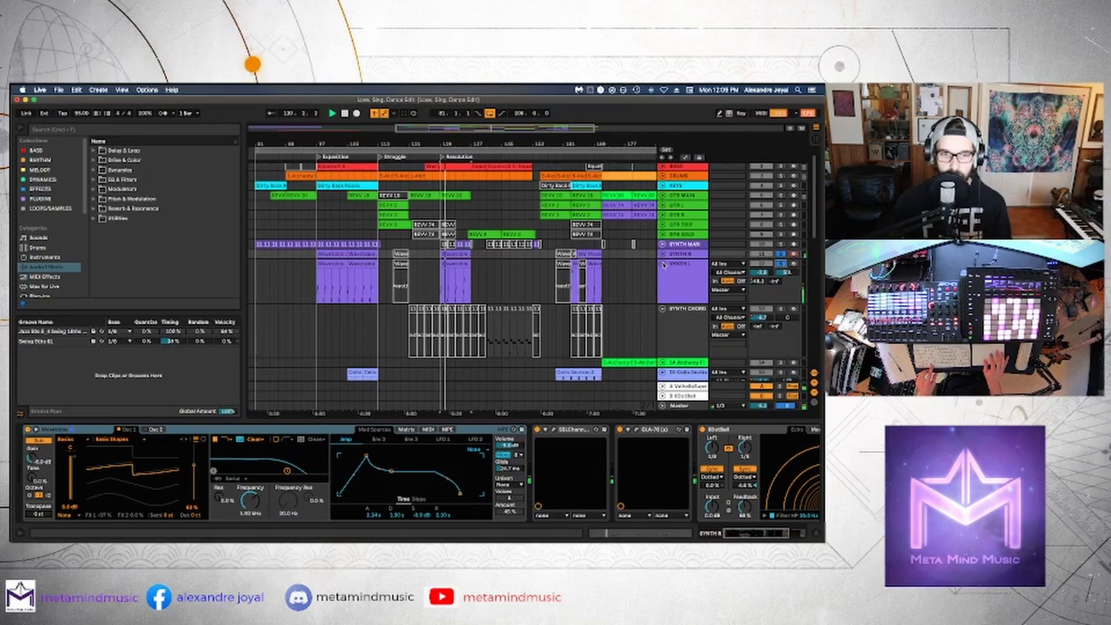
left_click(663, 255)
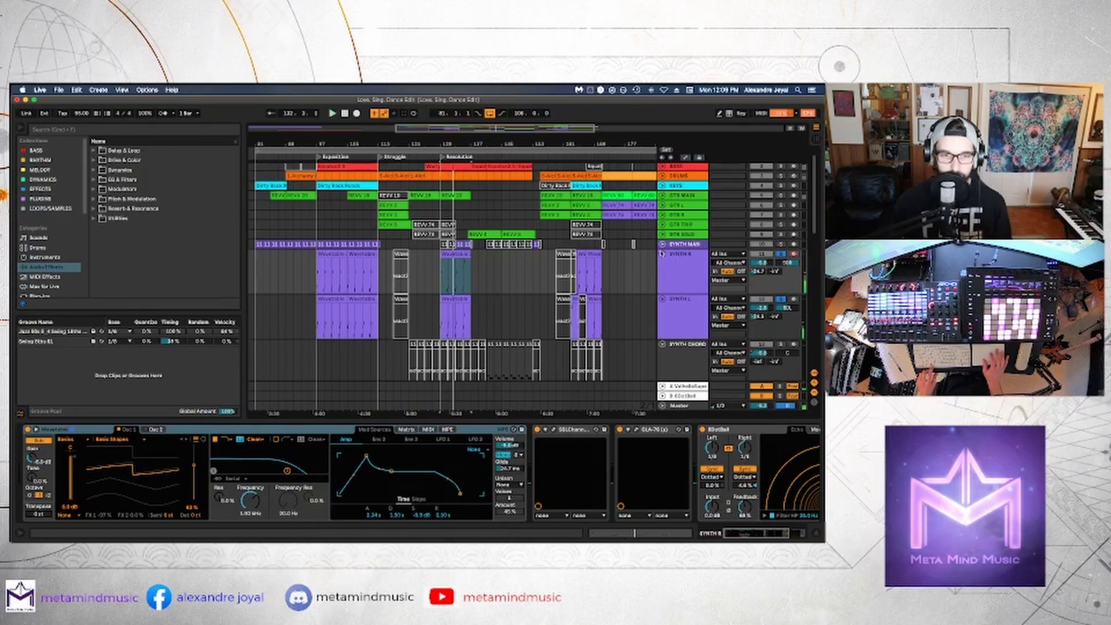
- Collapse the SYNTH R and SYNTH L tracks
left_click(664, 255)
left_click(663, 264)
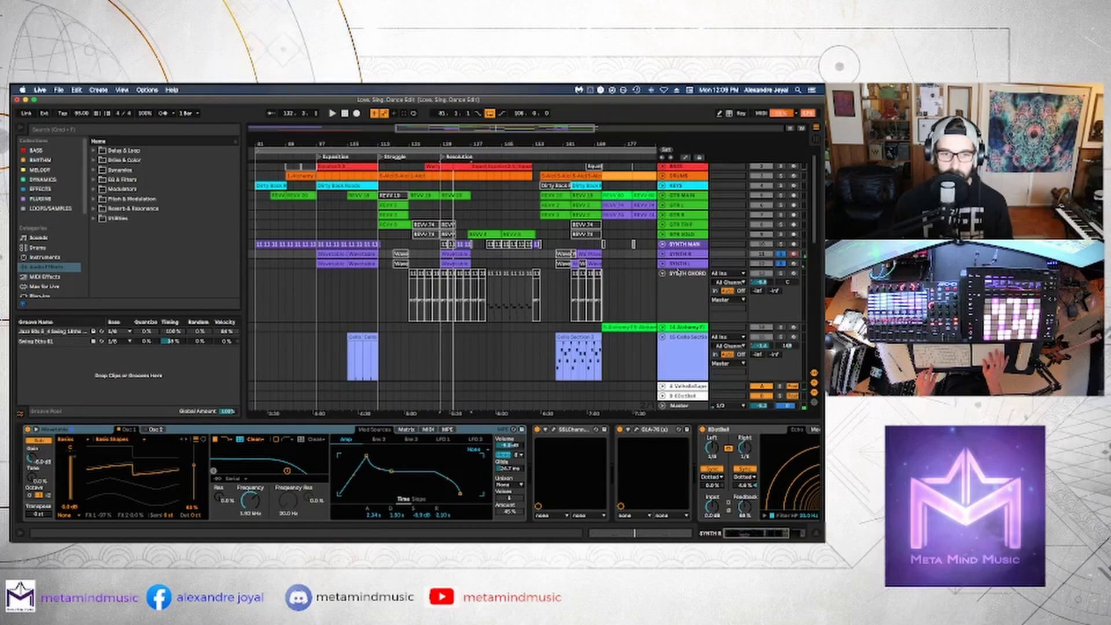
- Colour the SYNTH CHORDS clips from bar 141 to 153 and the SYNTH CHORDS track itself magenta
left_click(547, 276)
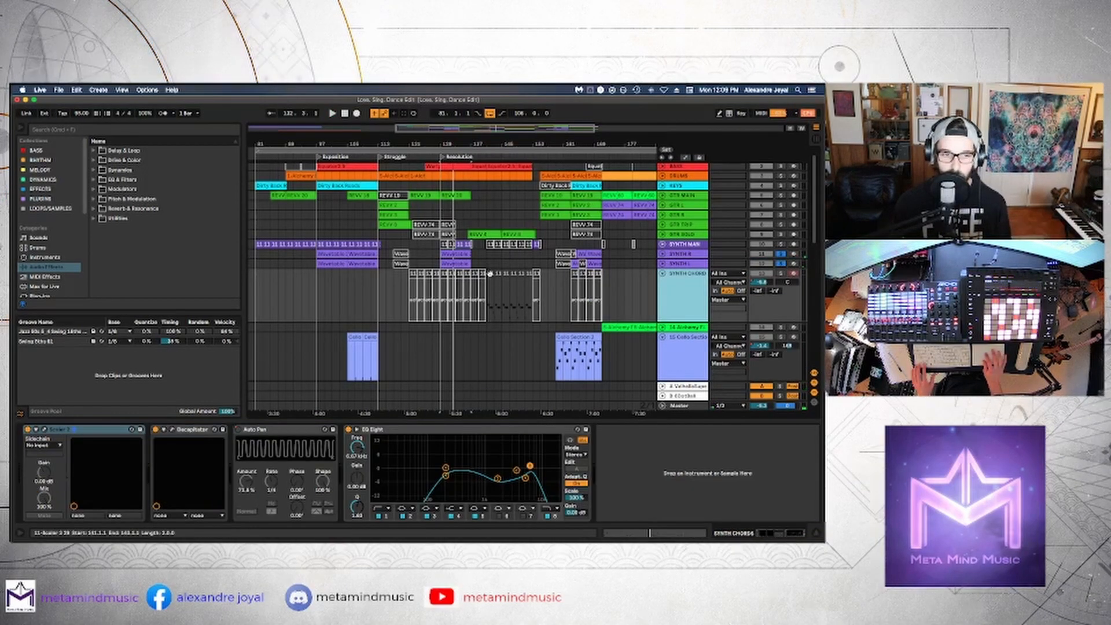
left_click(489, 275)
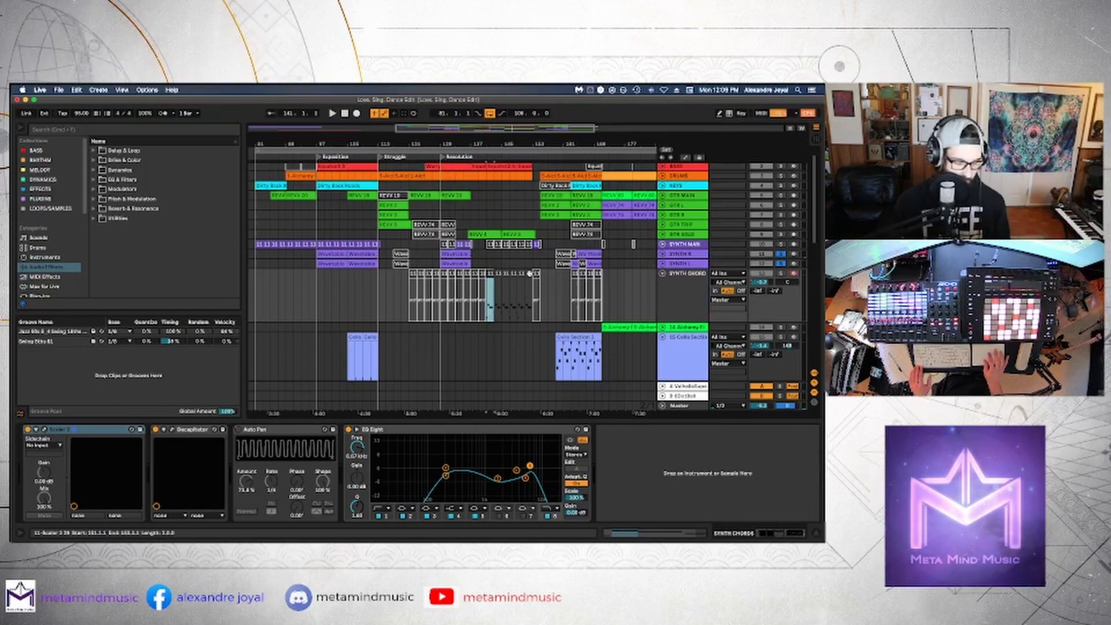
left_click(529, 273, "shift")
right_click(531, 275)
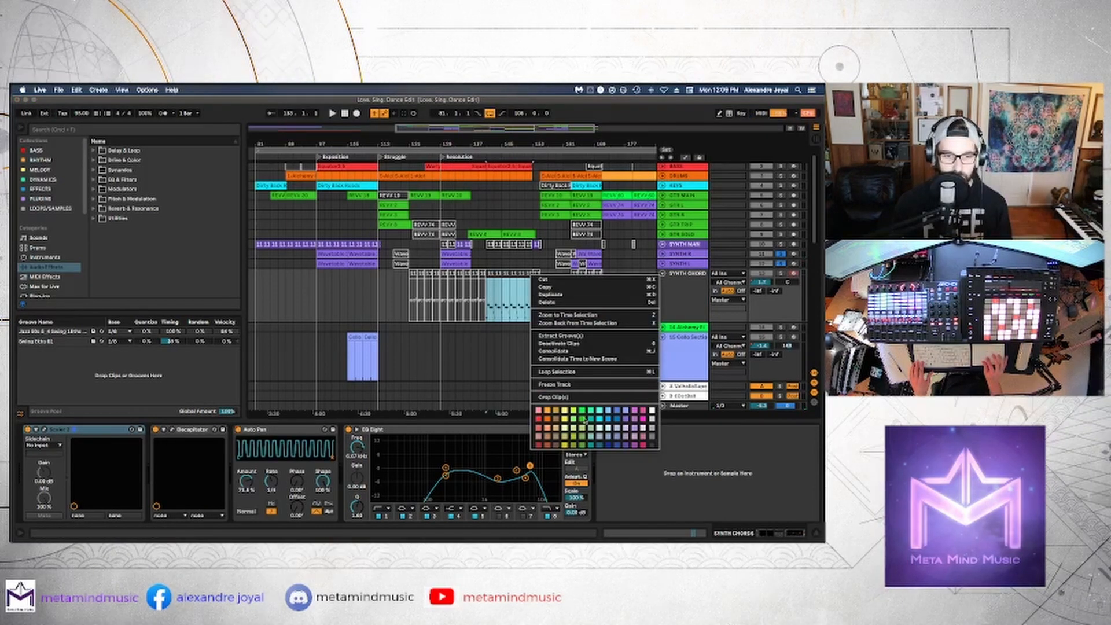
left_click(634, 445)
right_click(692, 281)
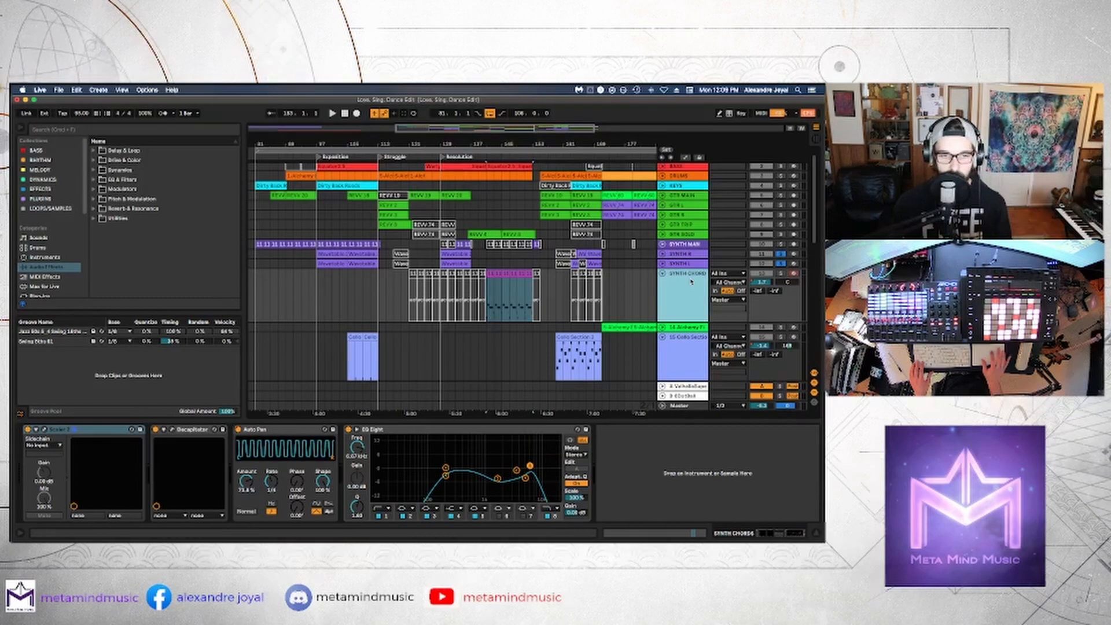
left_click(795, 479)
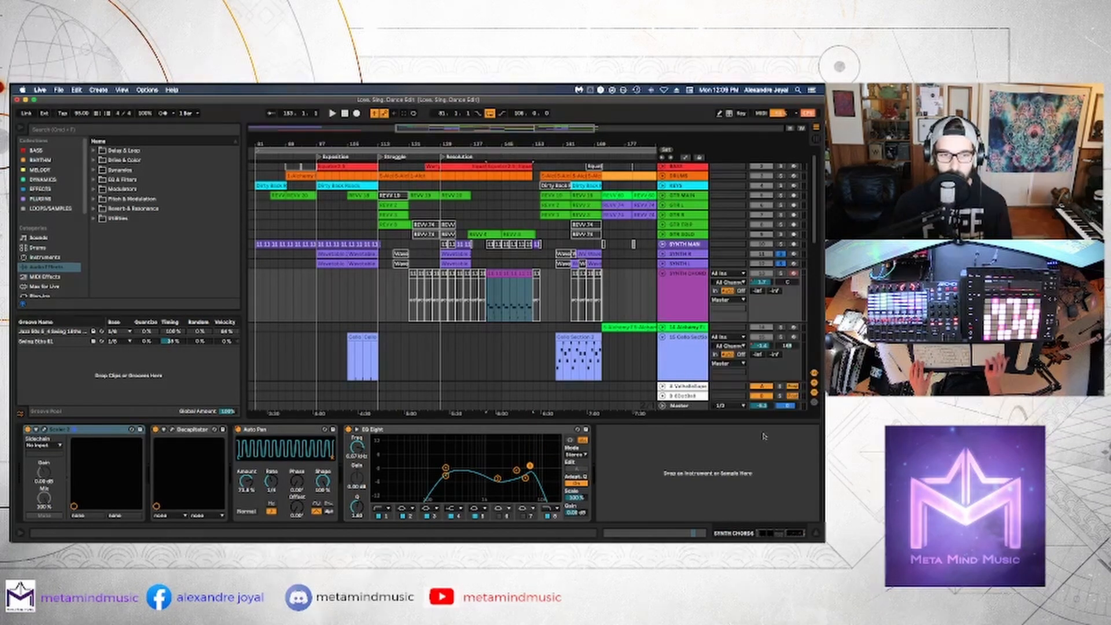
left_click(686, 298)
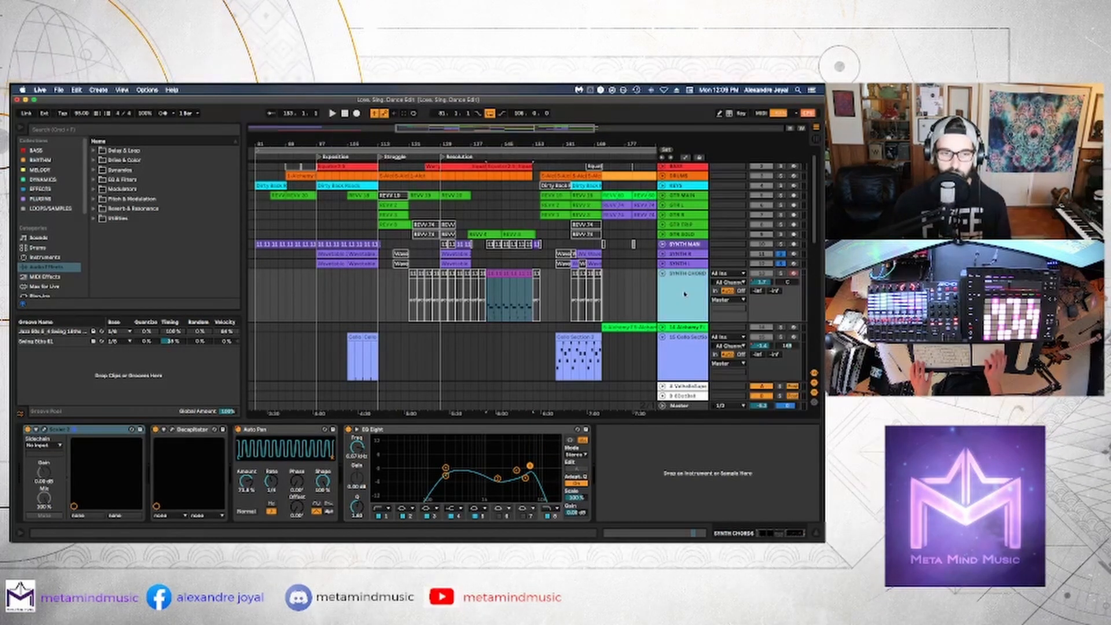
- Audition the SYNTH CHORDS track in solo from bar 141
left_click(492, 275)
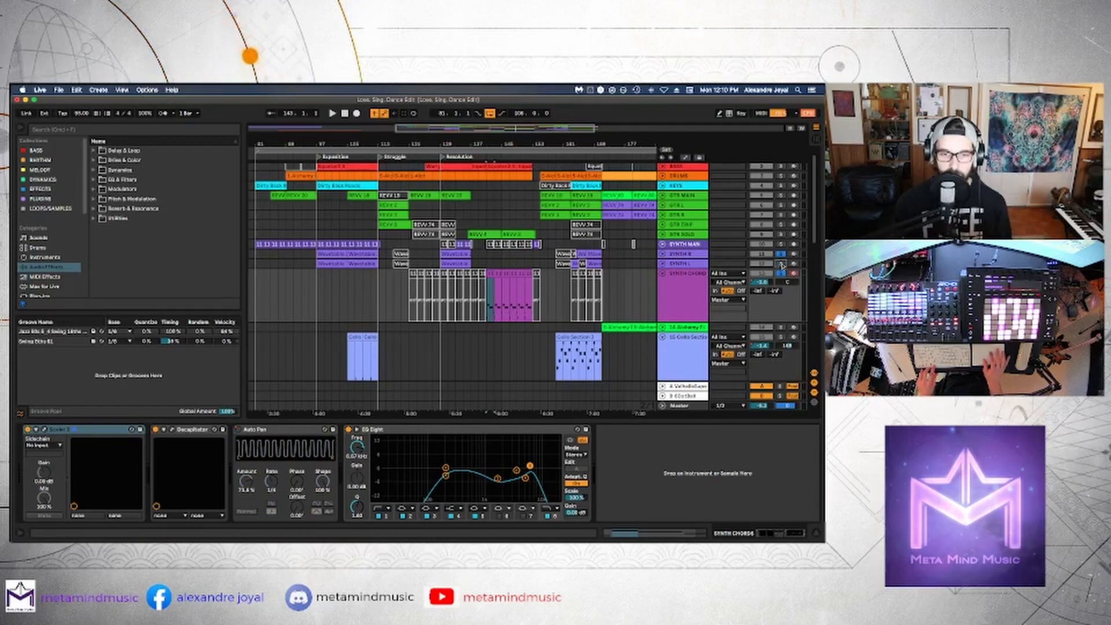
key("space")
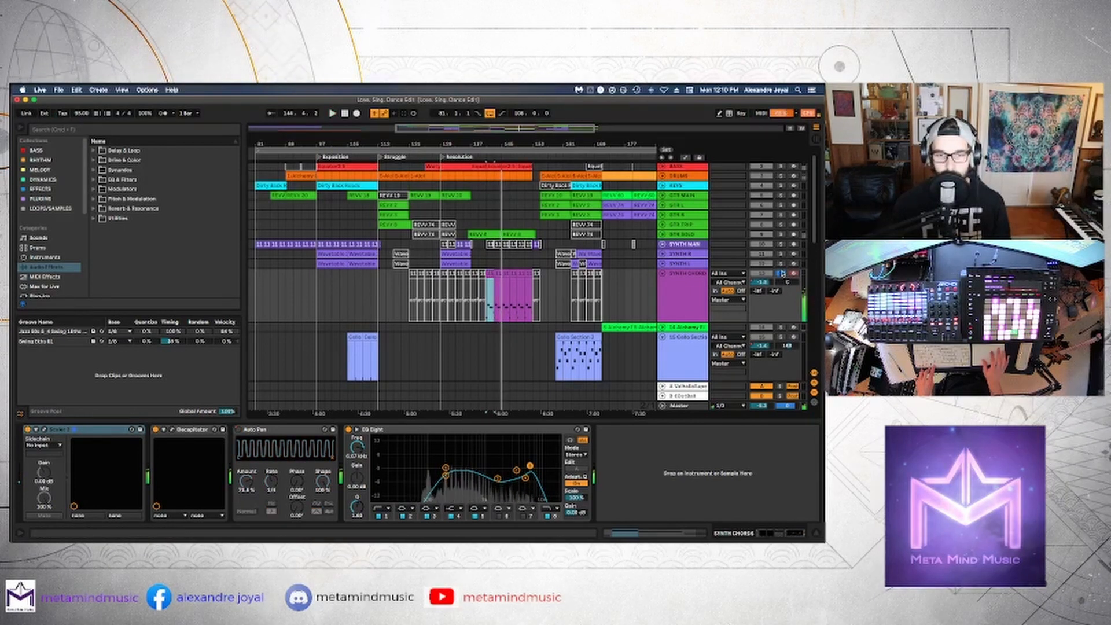
- Expand the Alchemy Finger Drums track and colour it orange
scroll(637, 280, "down", 5)
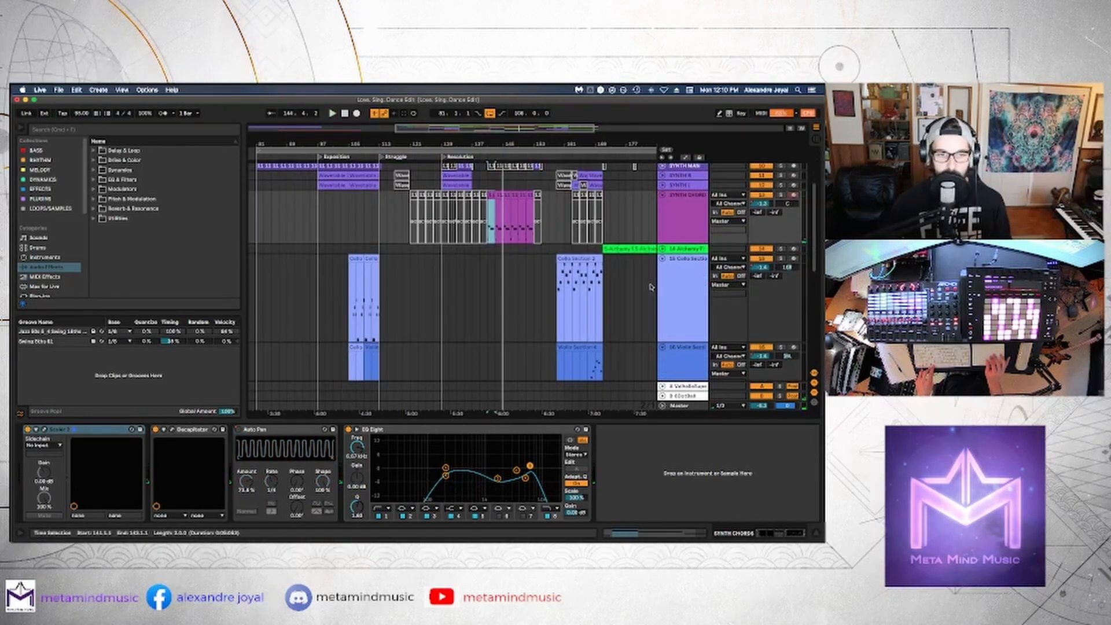
scroll(600, 239, "right", 5)
scroll(601, 238, "up", 1)
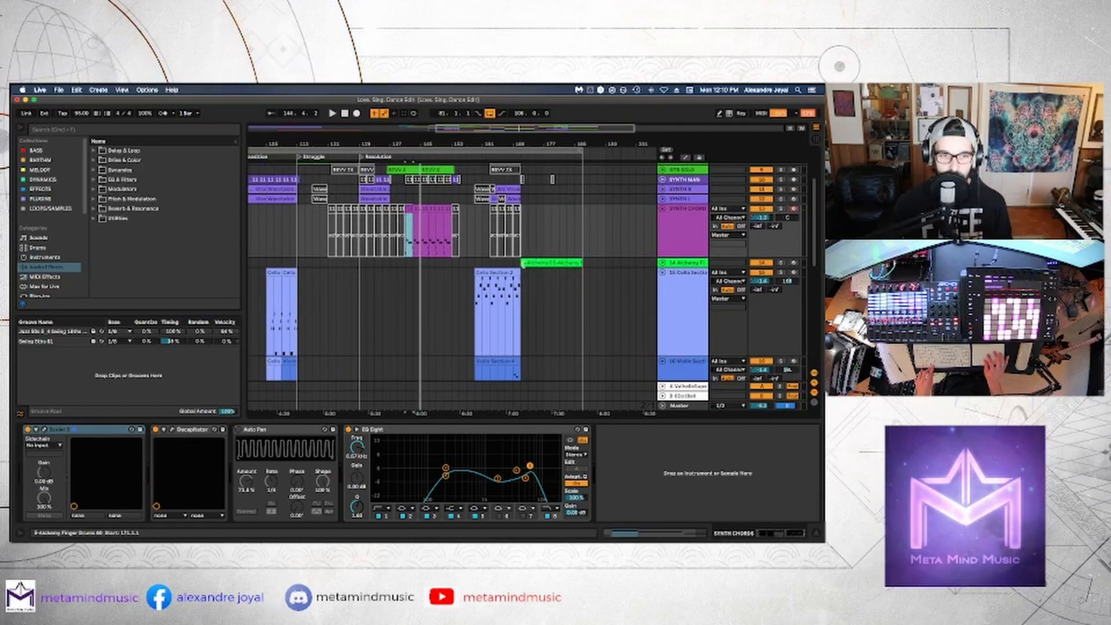
left_click_drag(523, 265, 609, 274)
scroll(619, 271, "up", 3)
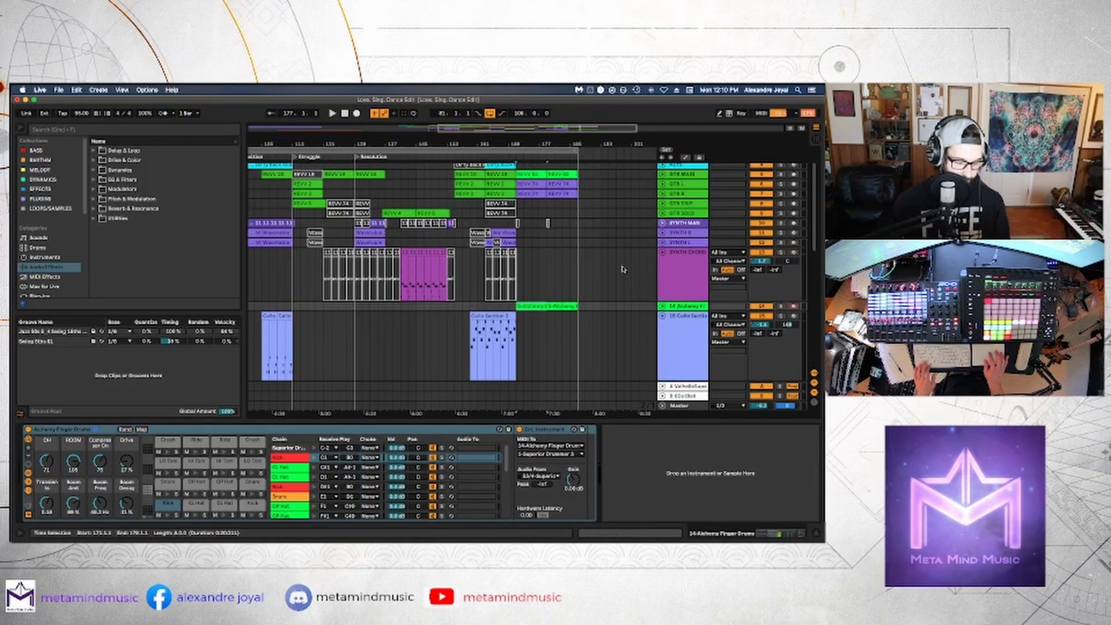
left_click_drag(678, 310, 684, 318)
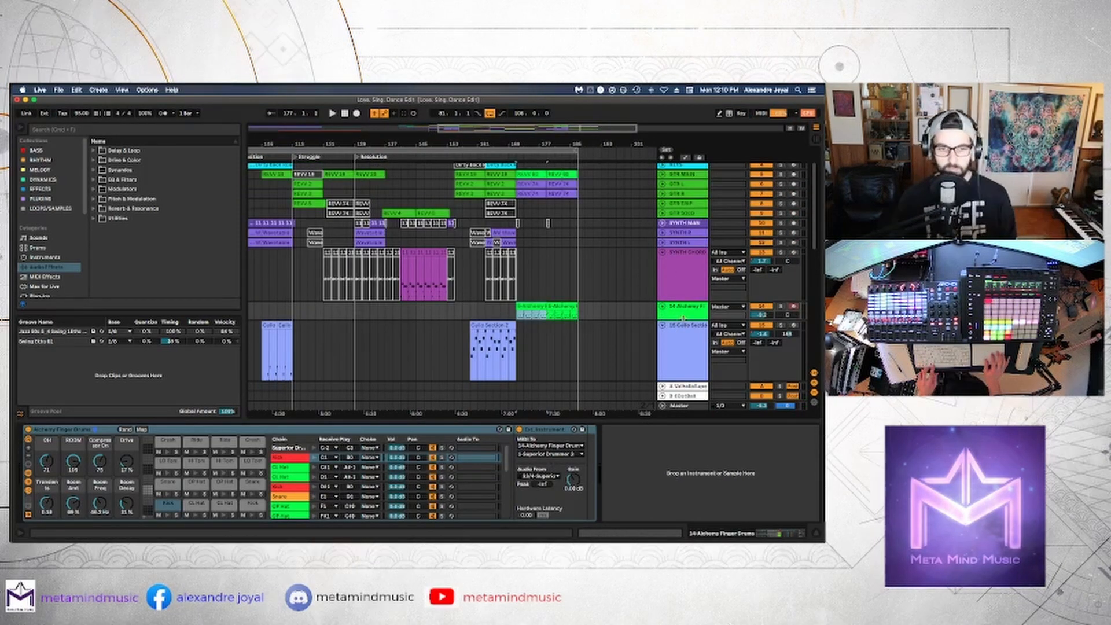
right_click(683, 318)
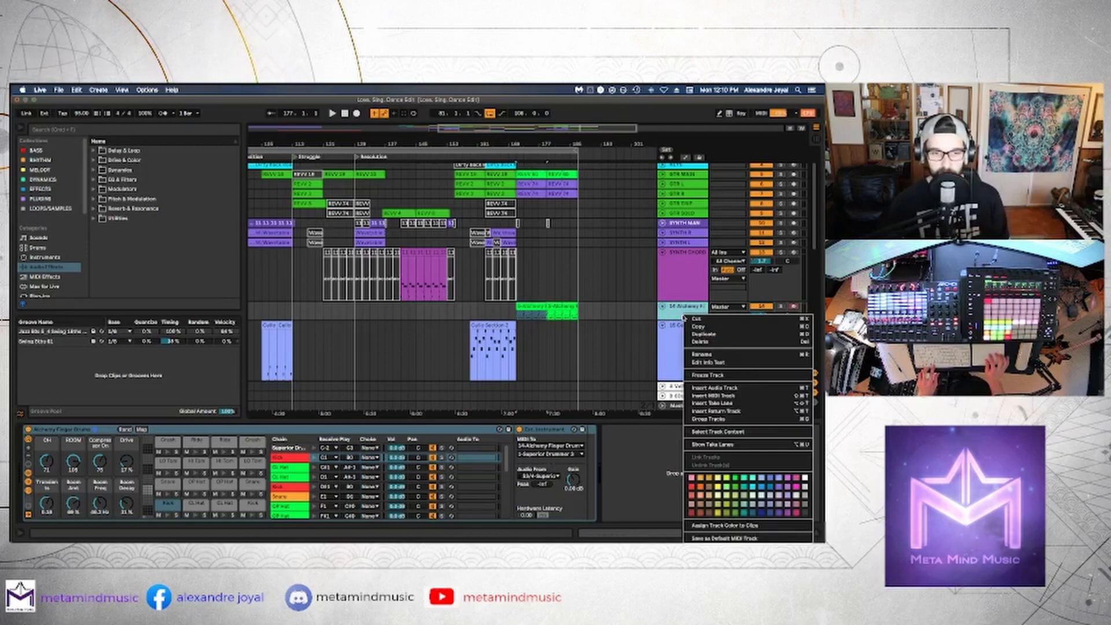
left_click(702, 478)
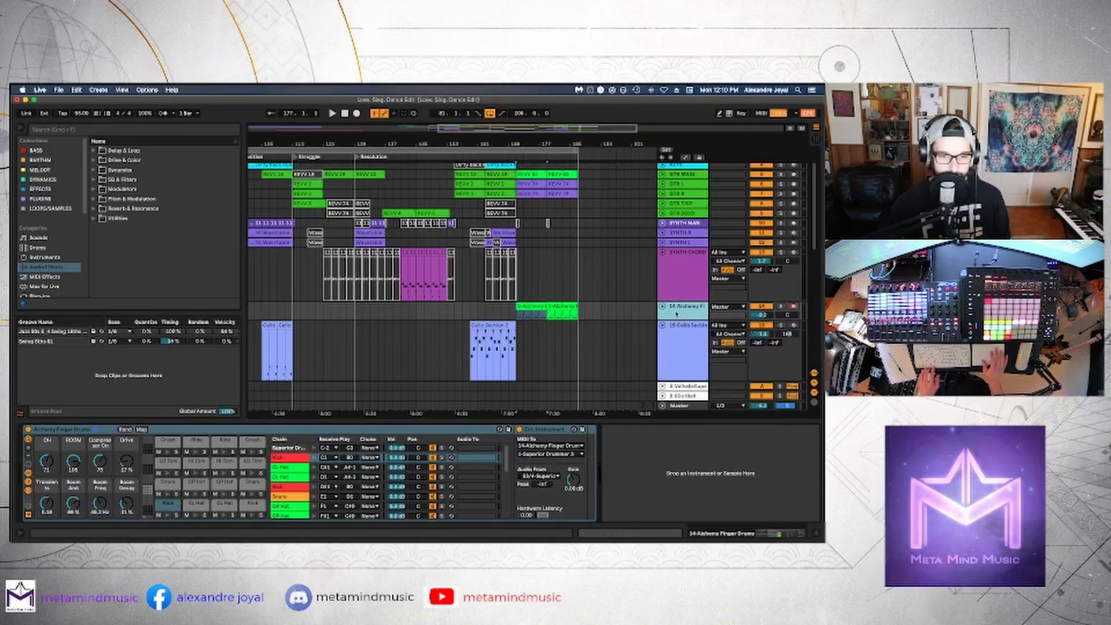
- Rename the Alchemy Finger Drums track as DRUMS 2
key("super+r")
type("DRUMS")
key("Return")
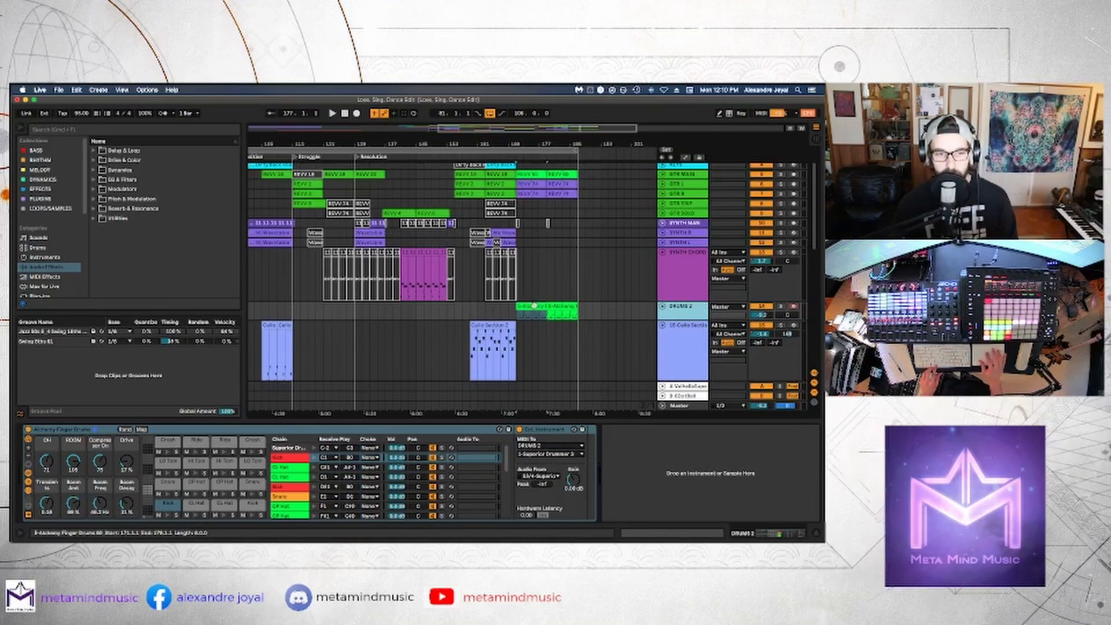
- Colour the clips on the DRUMS 2 track orange to match the track
left_click(527, 305)
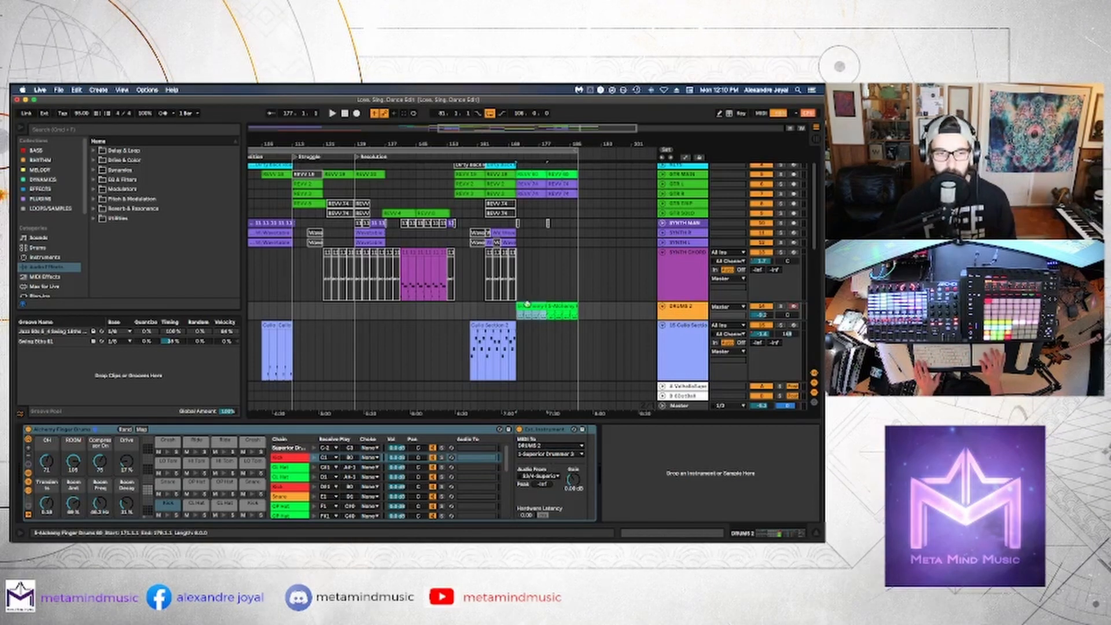
right_click(571, 304)
left_click(589, 451)
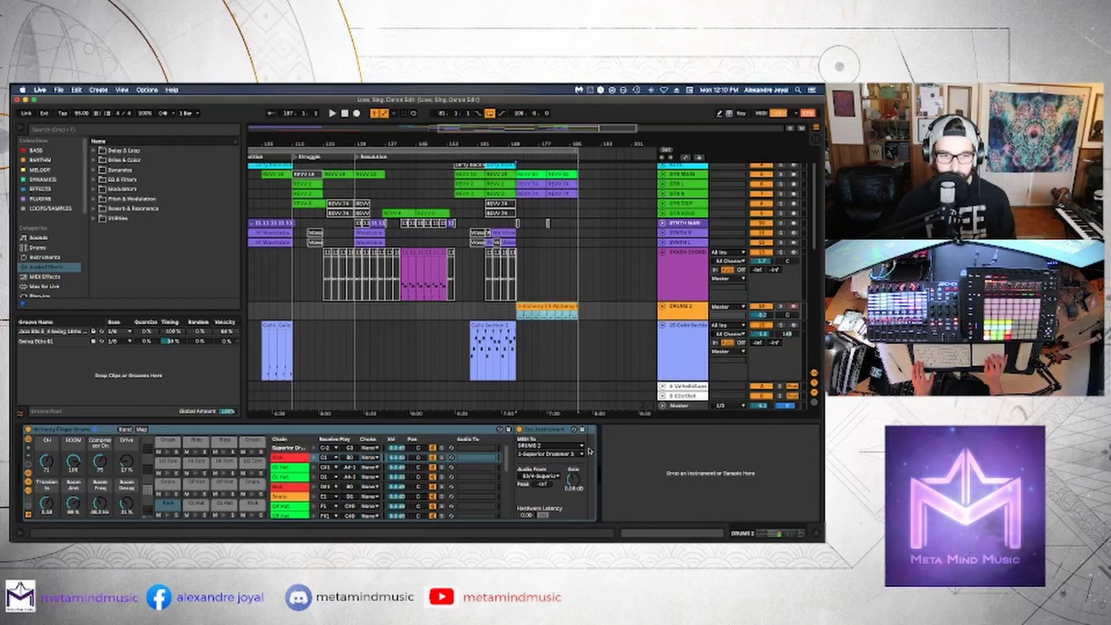
- Move the DRUMS 2 track directly below the DRUMS track
scroll(697, 315, "up", 3)
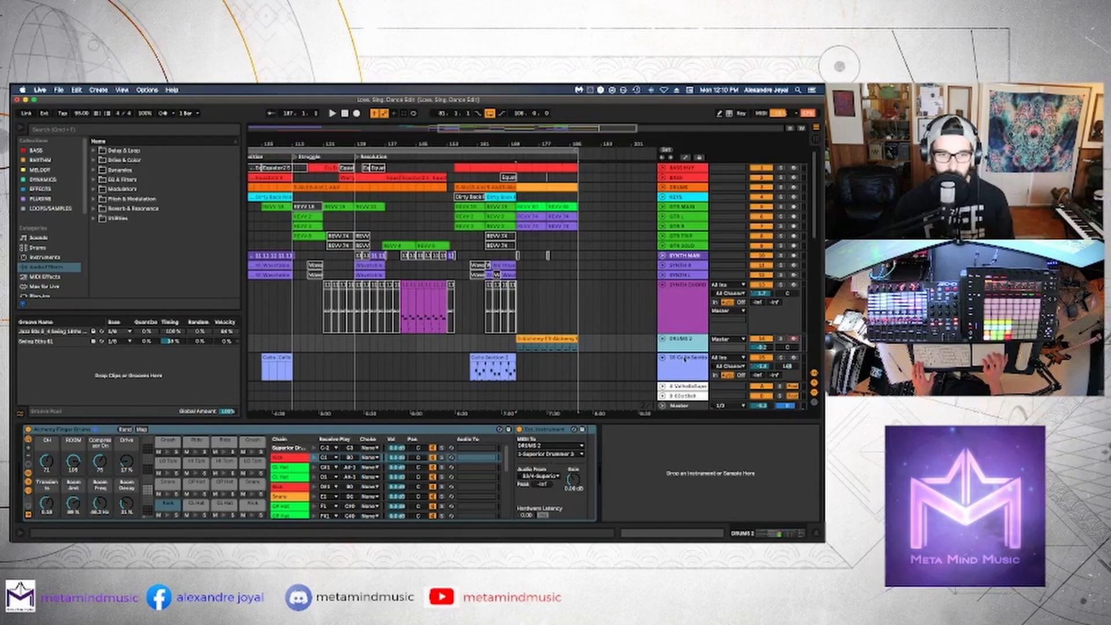
left_click(686, 319)
left_click(682, 343)
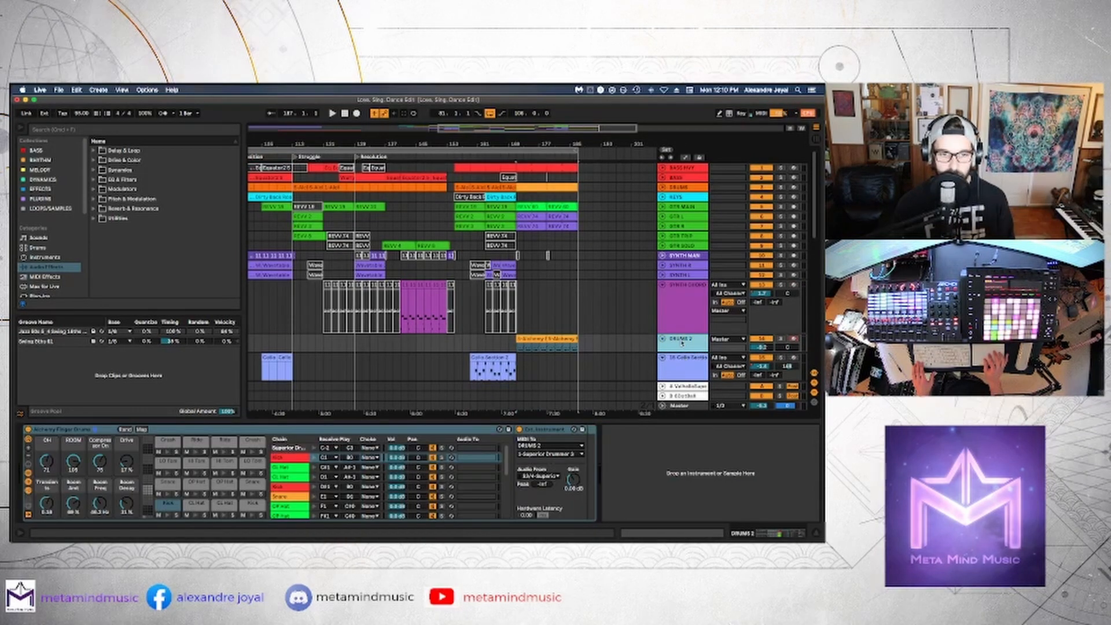
left_click_drag(681, 343, 677, 191)
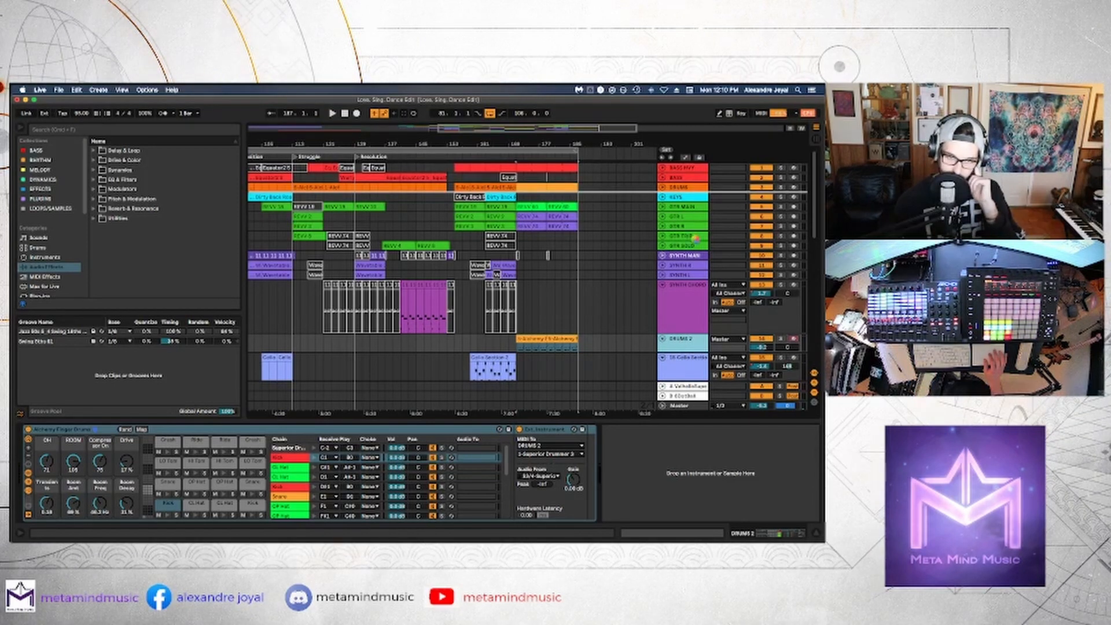
left_click_drag(695, 238, 692, 219)
- Move the KEYS track between GTR SOLO and SYNTH MAIN and collapse the SYNTH CHORDS track
left_click(680, 217)
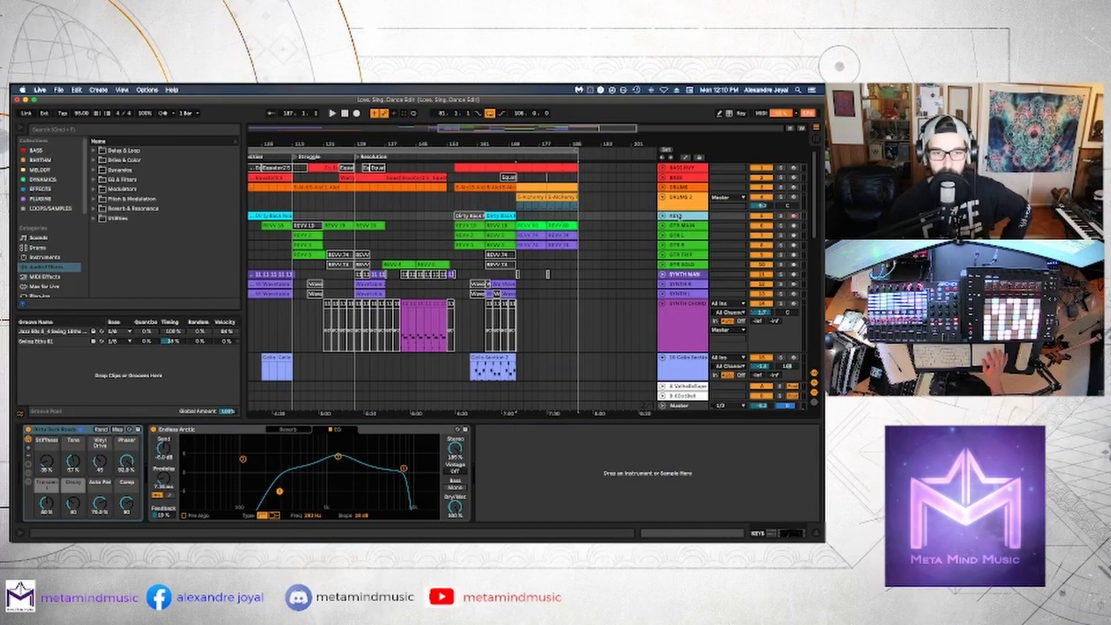
left_click_drag(679, 217, 677, 268)
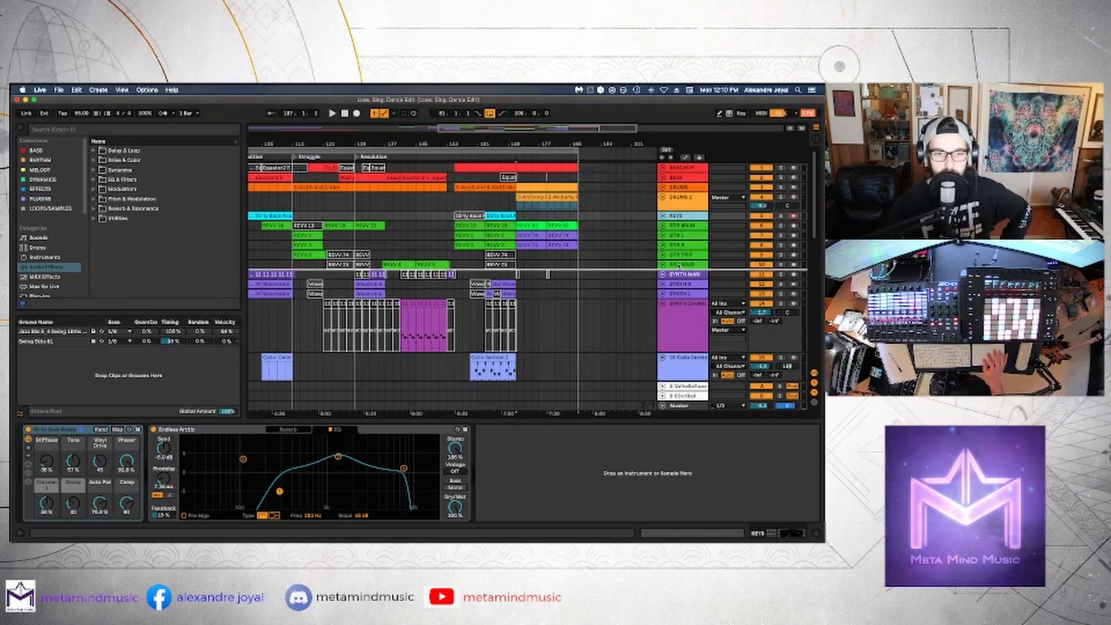
left_click_drag(677, 264, 679, 264)
scroll(681, 213, "down", 3)
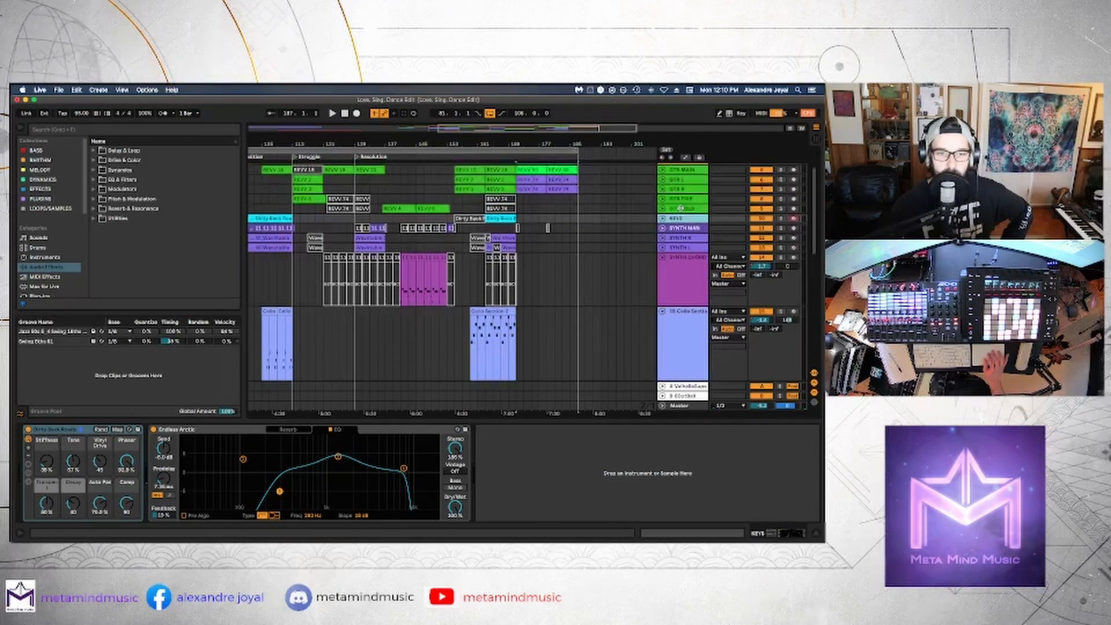
left_click(662, 250)
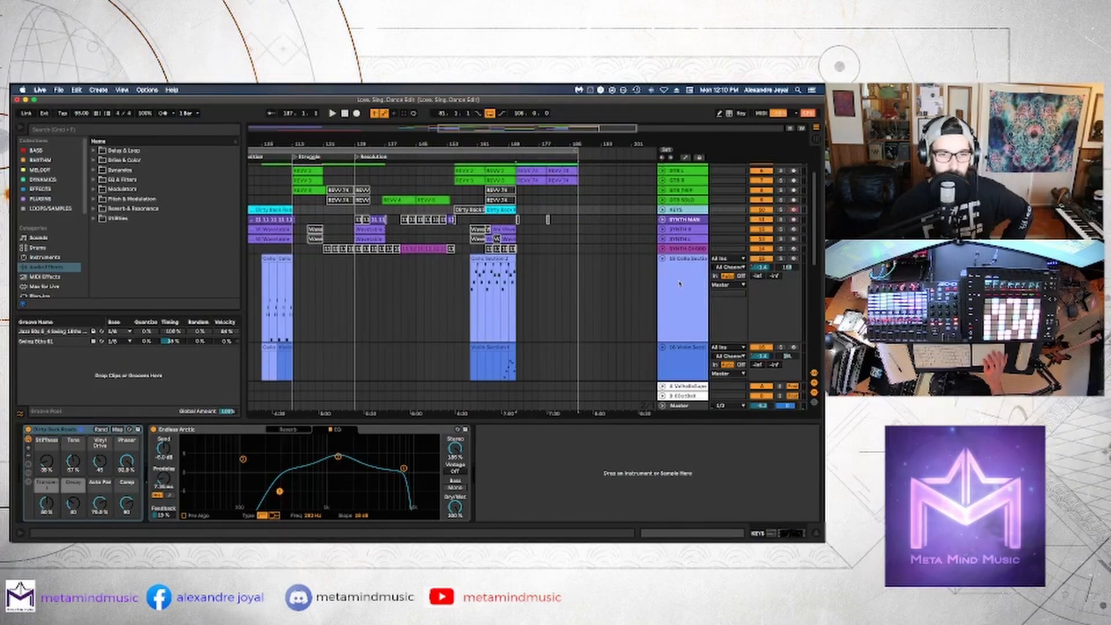
- Audition the Cello Section and Violin Section tracks together in solo from bar 109
left_click(675, 261)
scroll(628, 255, "down", 2)
scroll(628, 255, "down", 2)
scroll(628, 255, "left", 3)
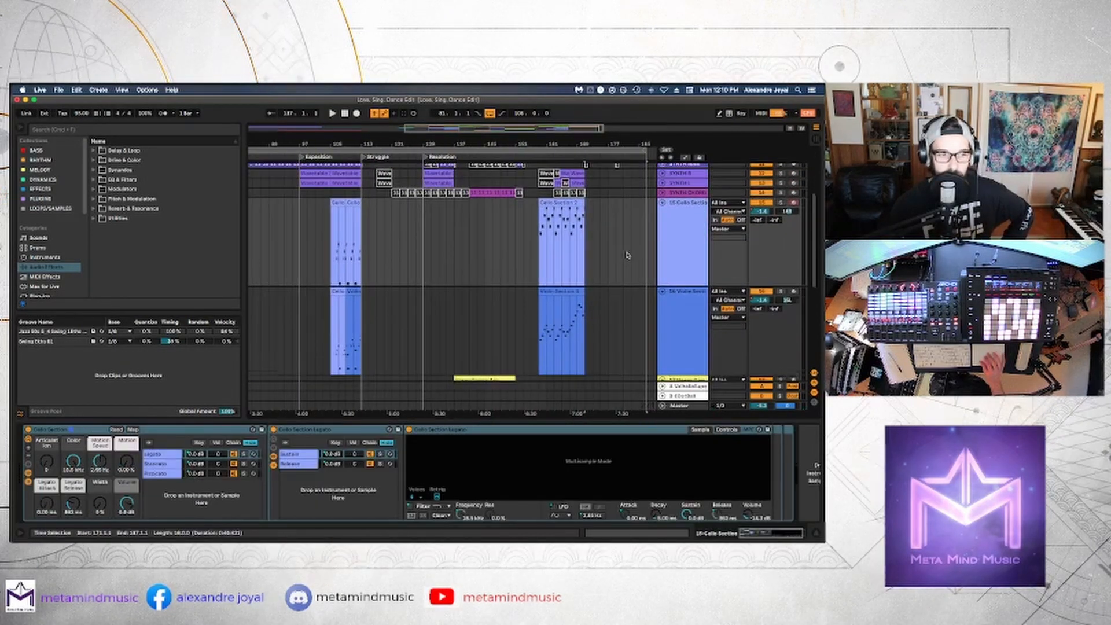
left_click(348, 224)
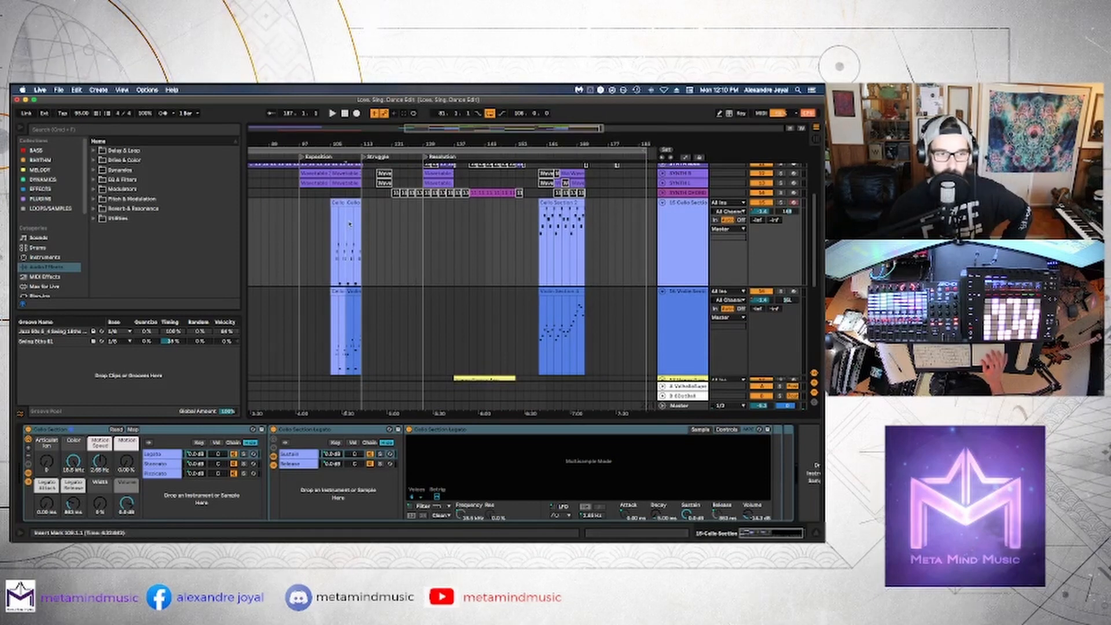
left_click(781, 203)
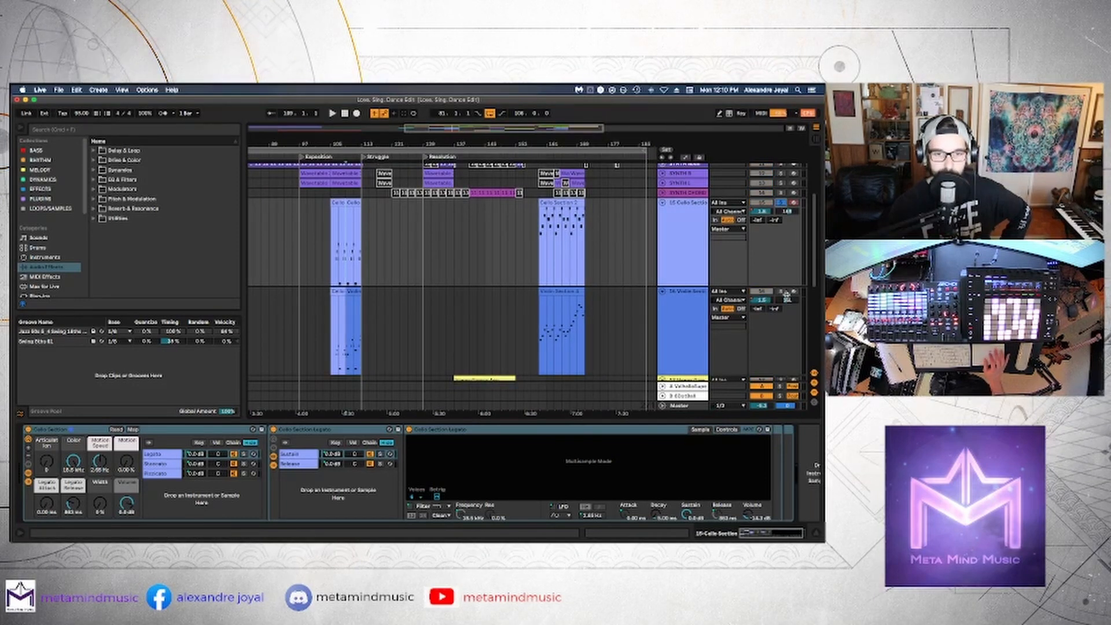
scroll(528, 233, "down", 3)
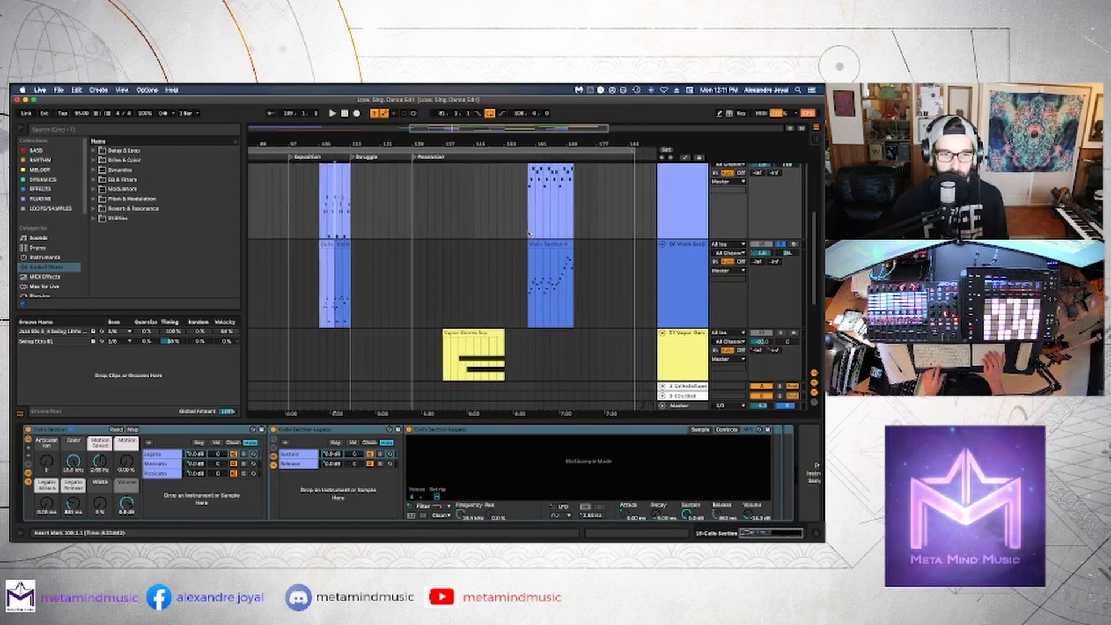
key("space")
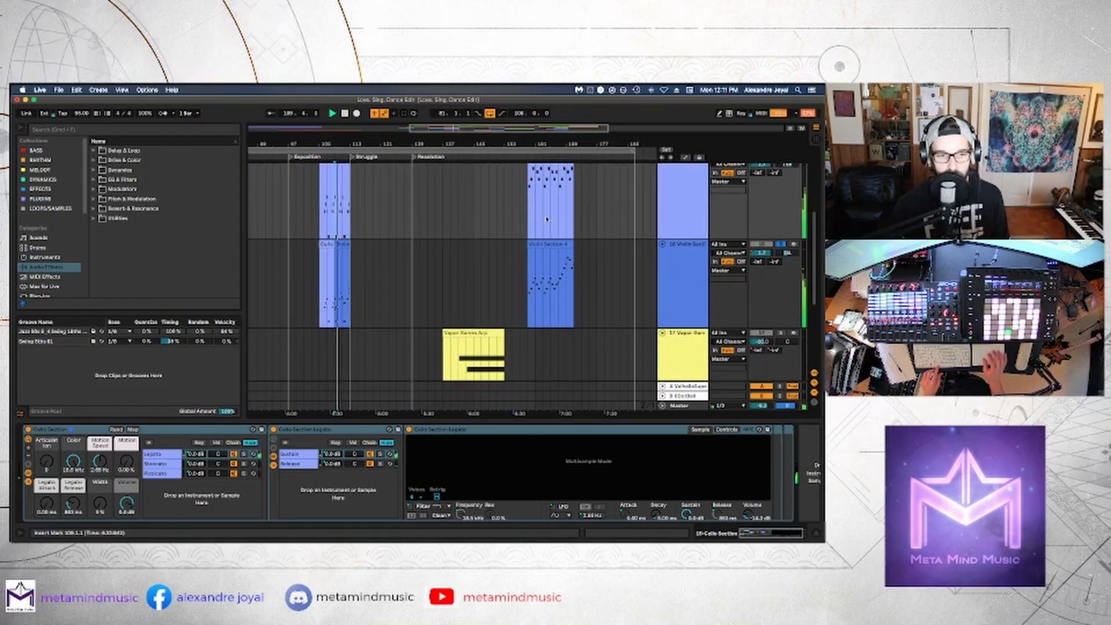
scroll(547, 221, "up", 1)
scroll(546, 221, "up", 5)
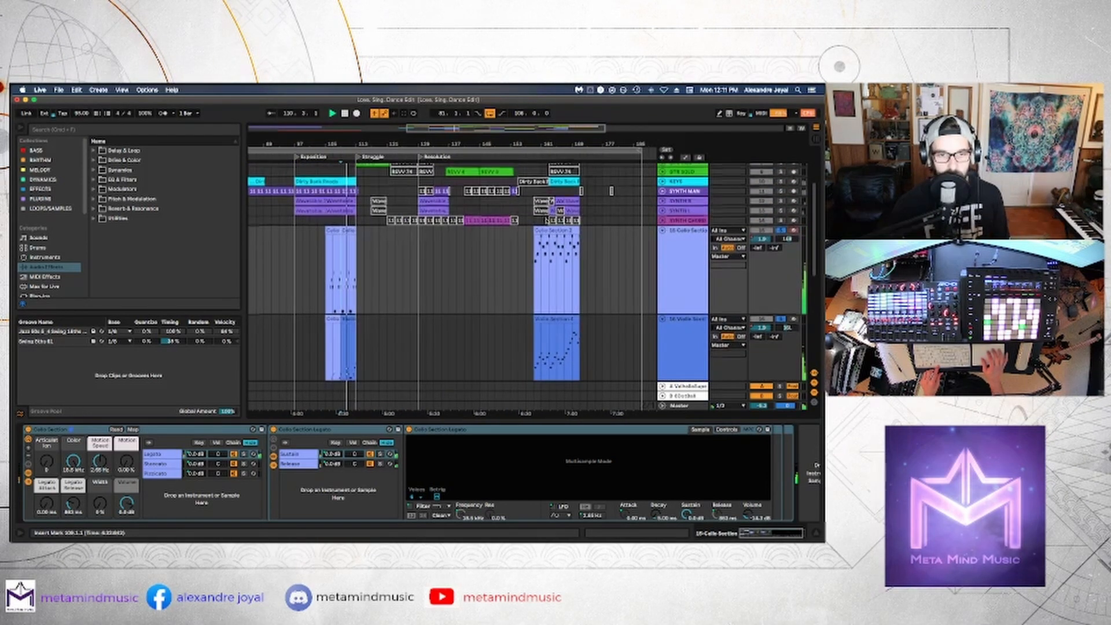
scroll(545, 218, "down", 1)
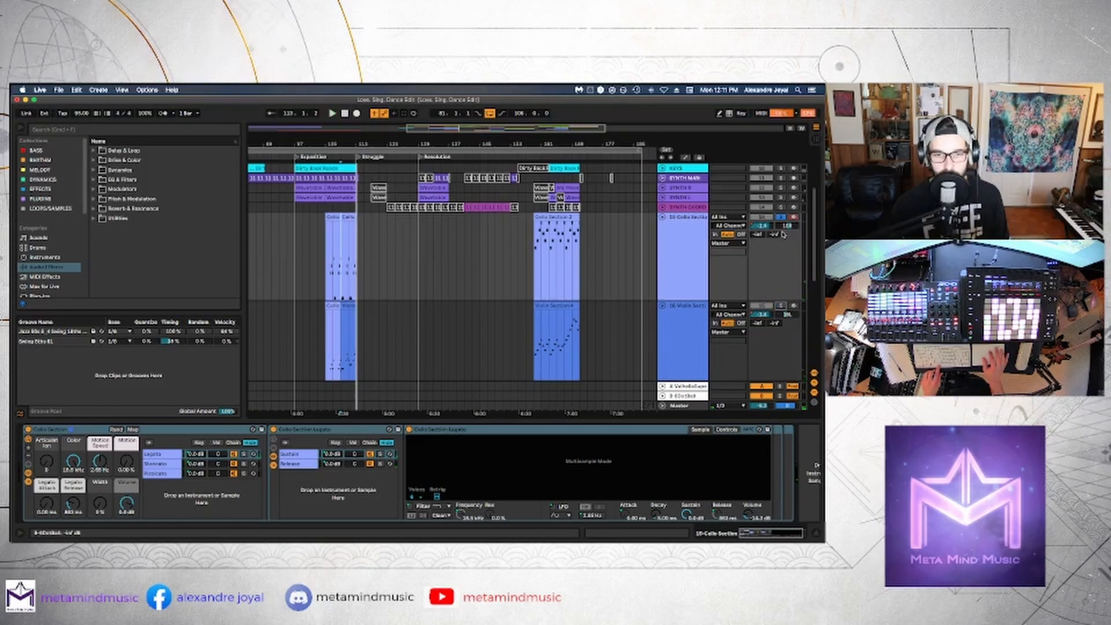
- Rename the Cello Section track as CELLO
left_click(667, 236)
key("super+r")
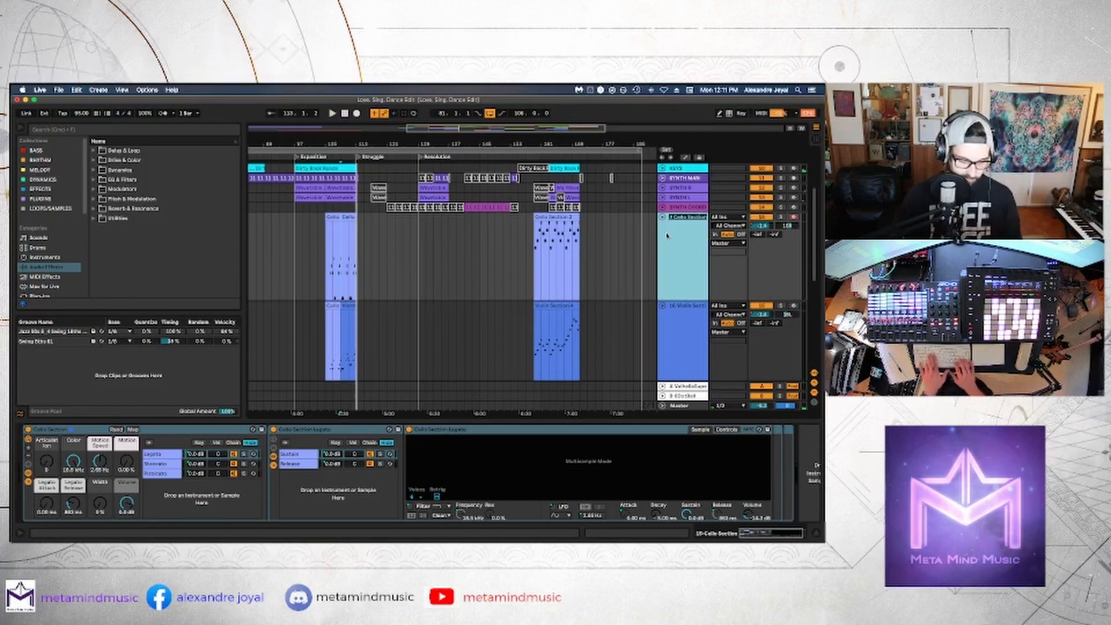
type("CELLO")
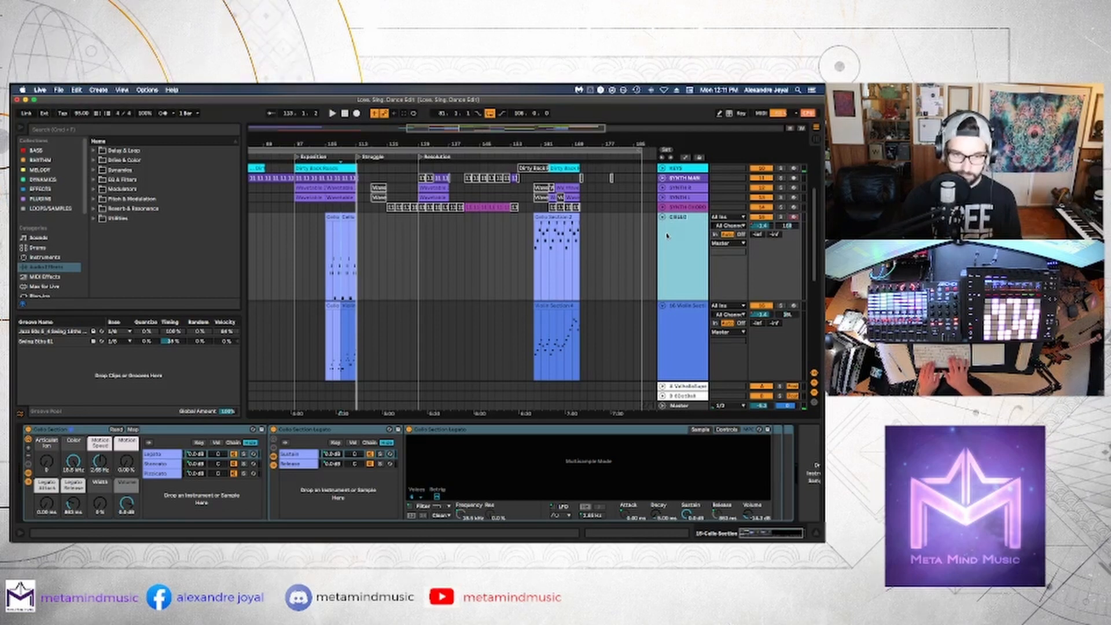
key("Return")
- Rename the Violin Section track as VIOLIN, and collapse both the CELLO and VIOLIN tracks
left_click(690, 318)
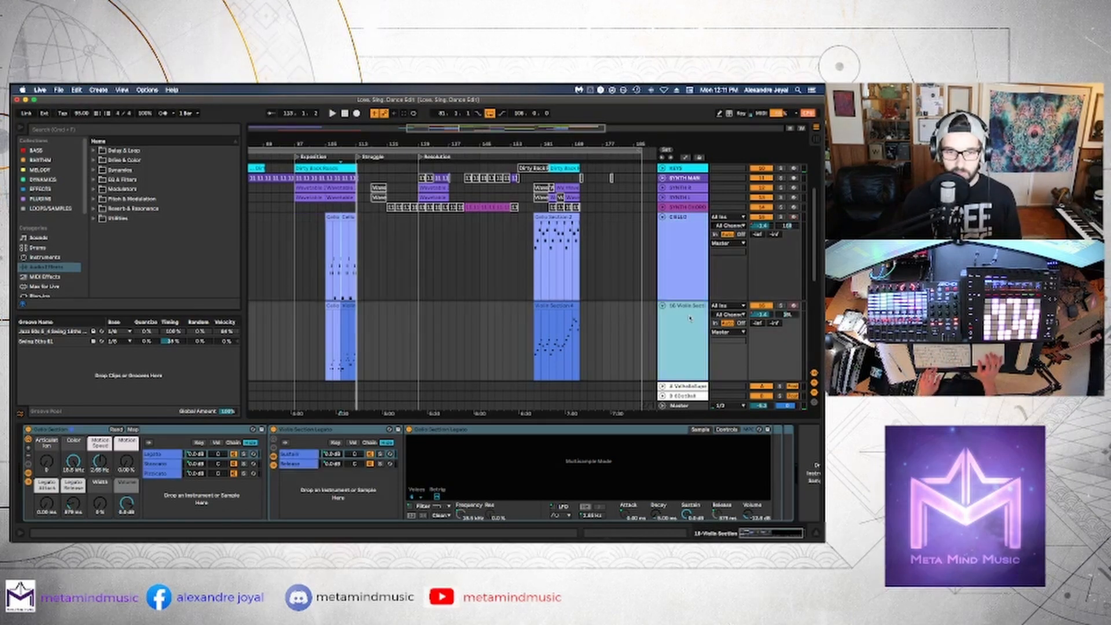
key("super+r")
type("VIOLIN")
key("Return")
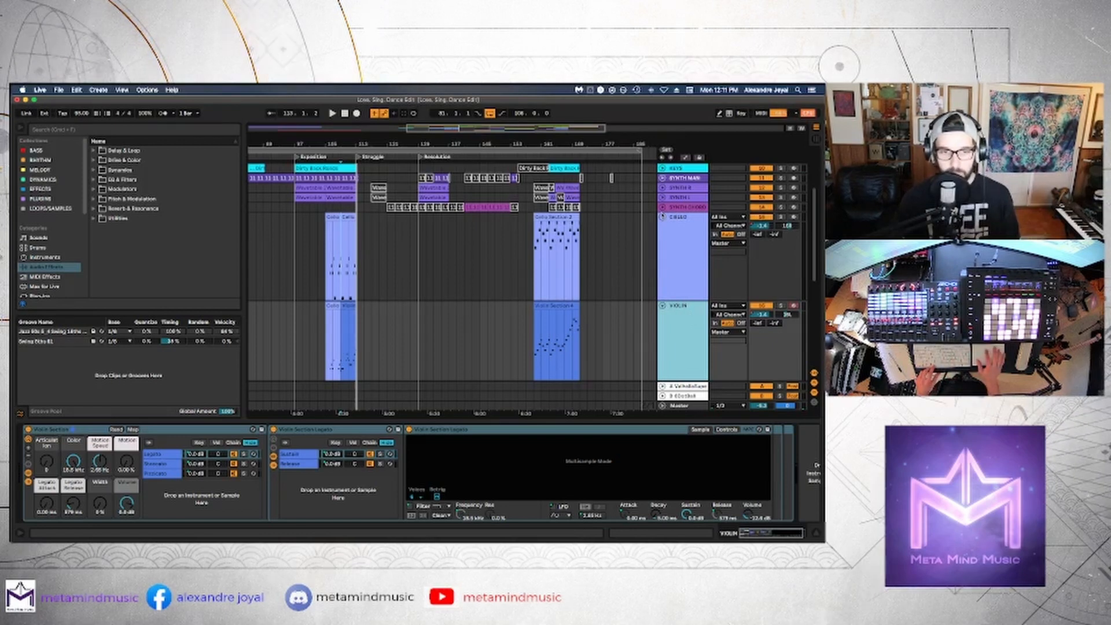
left_click(663, 216)
left_click(663, 226)
- Audition the Vapor Games Arp track in solo from its yellow clip, ending with the solo off
left_click(681, 250)
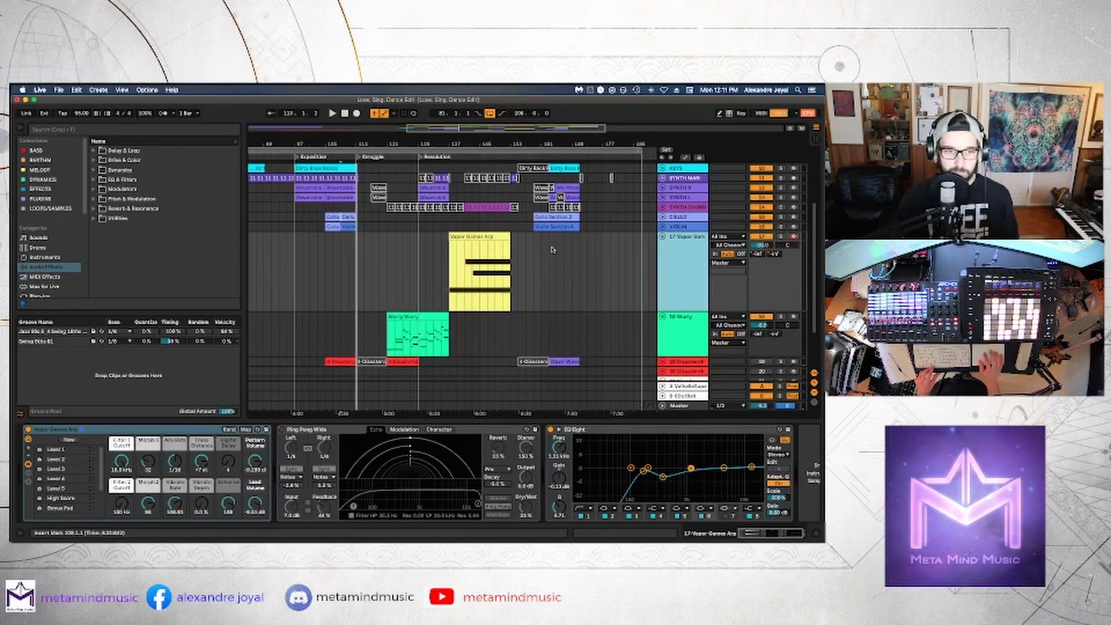
scroll(692, 277, "up", 2)
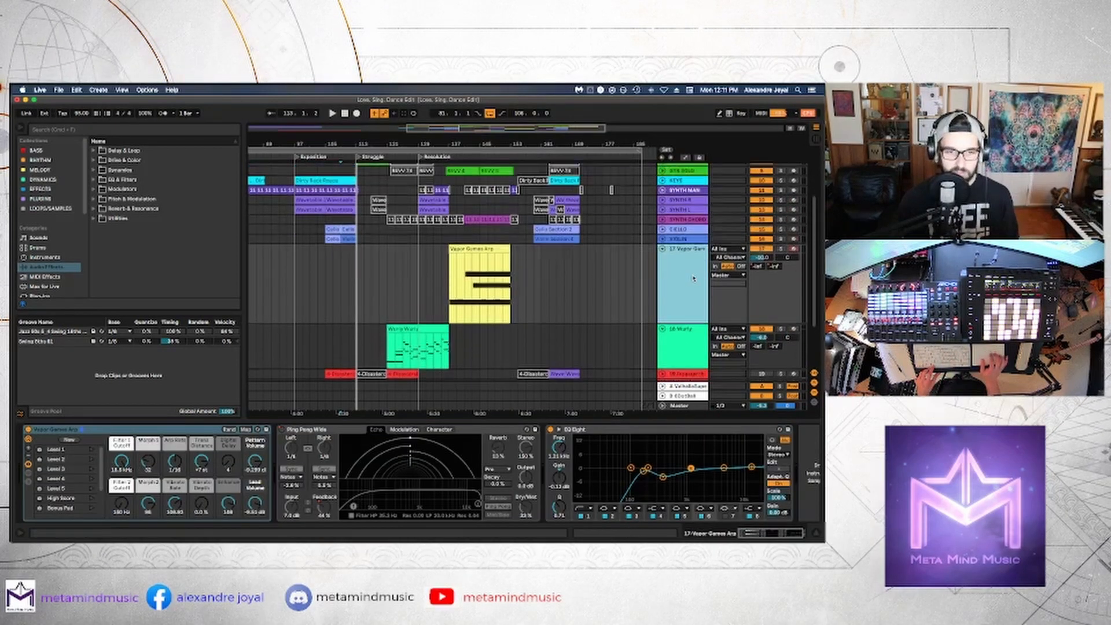
left_click(458, 300)
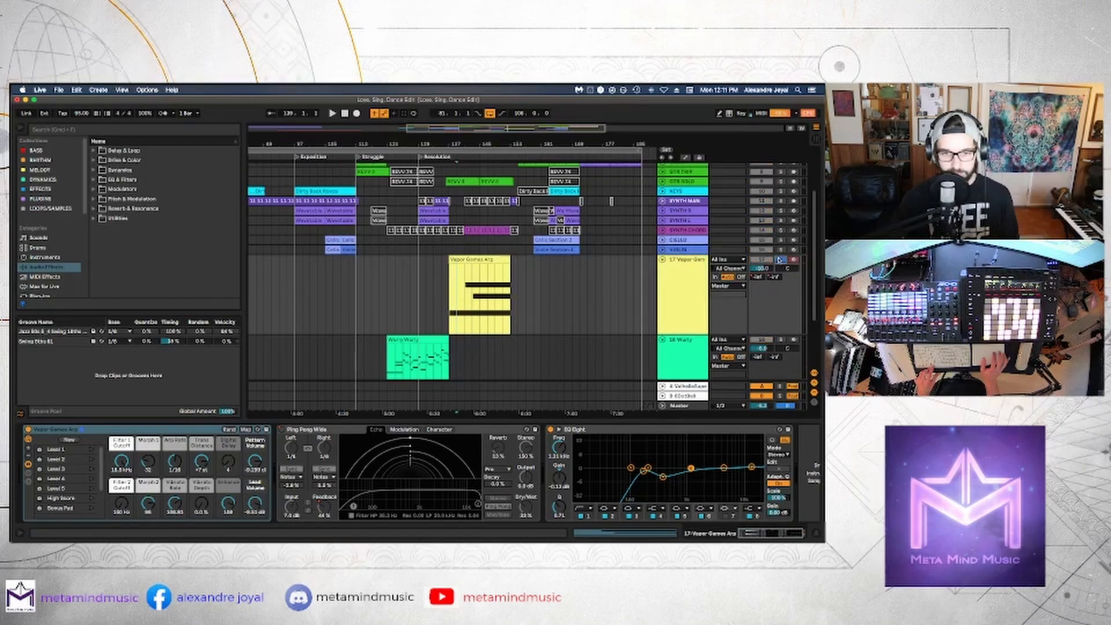
key("space")
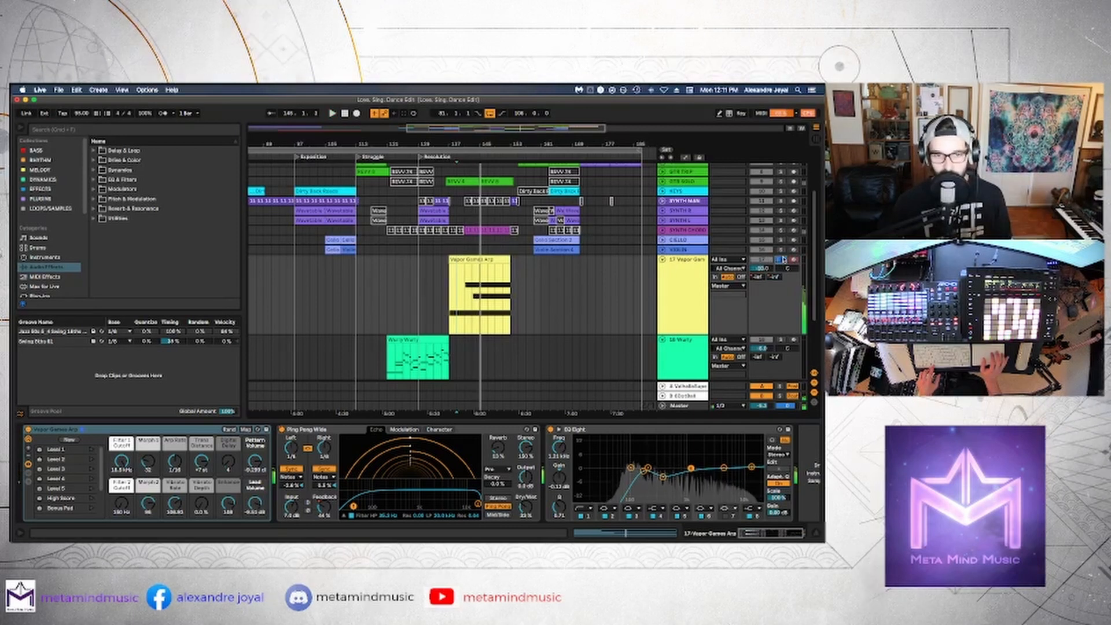
left_click(781, 259)
left_click(523, 258)
key("space")
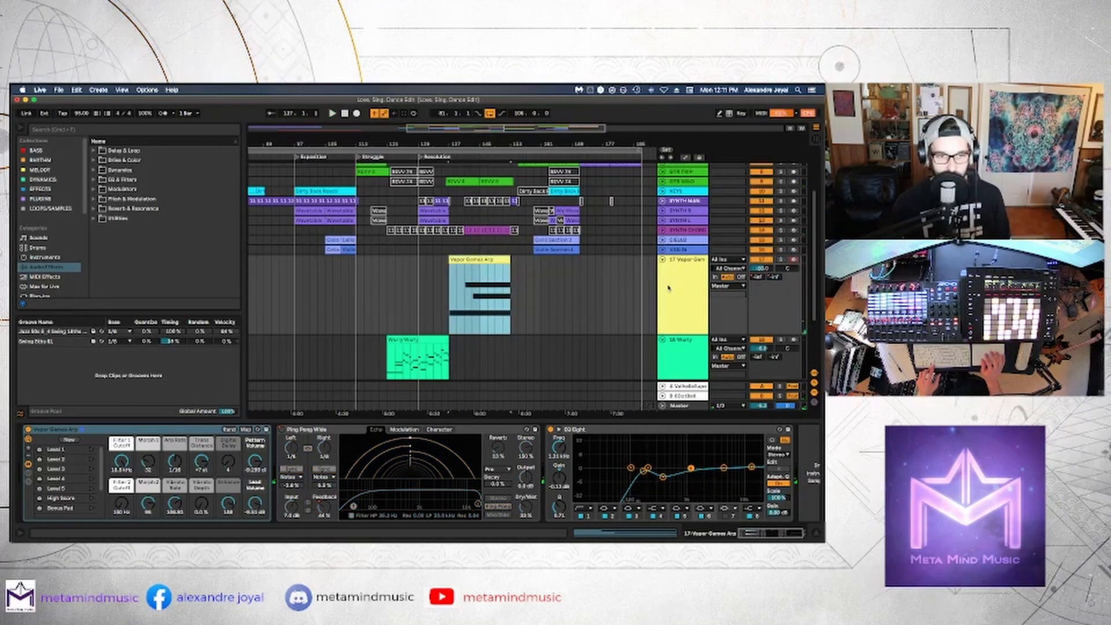
- Rename the Vapor Games Arp track as ARP and collapse it
left_click(491, 255)
right_click(669, 280)
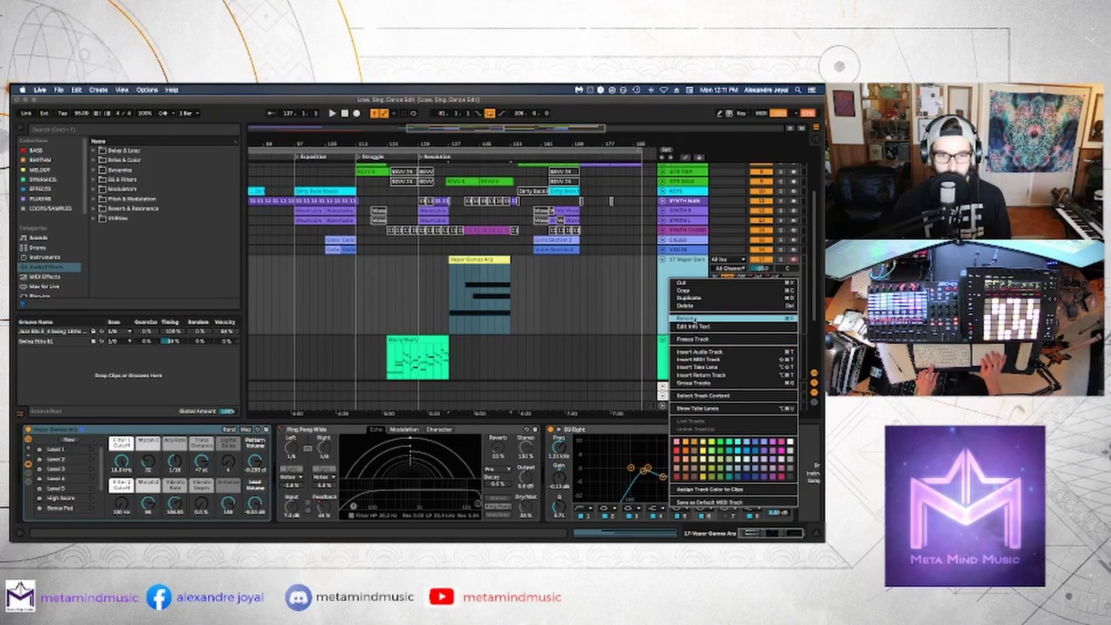
left_click(689, 319)
type("ARP")
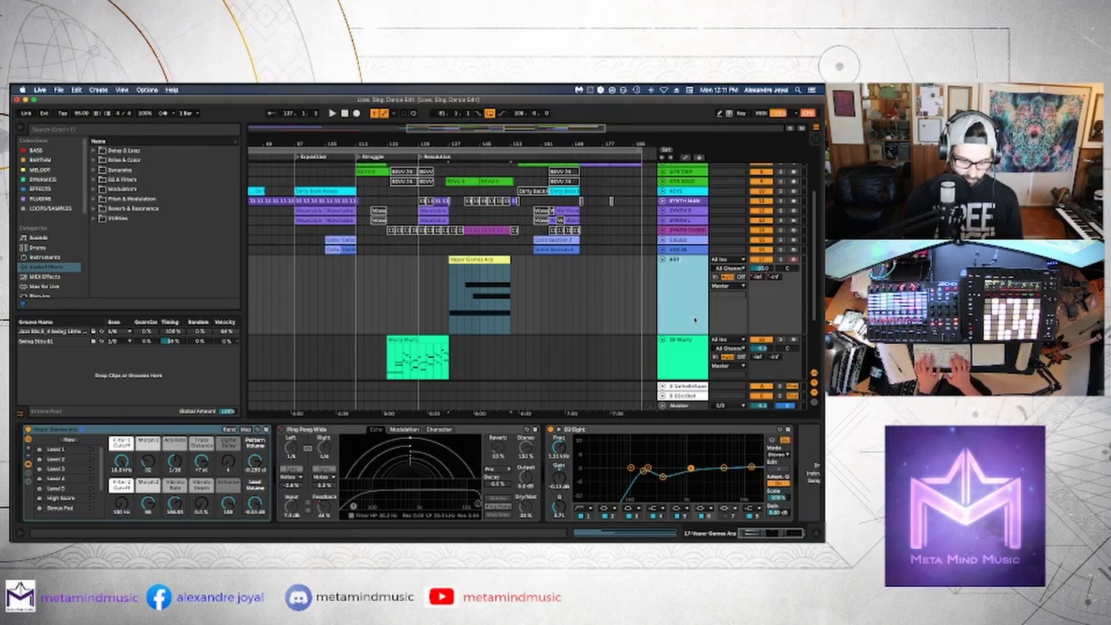
key("Return")
key("u")
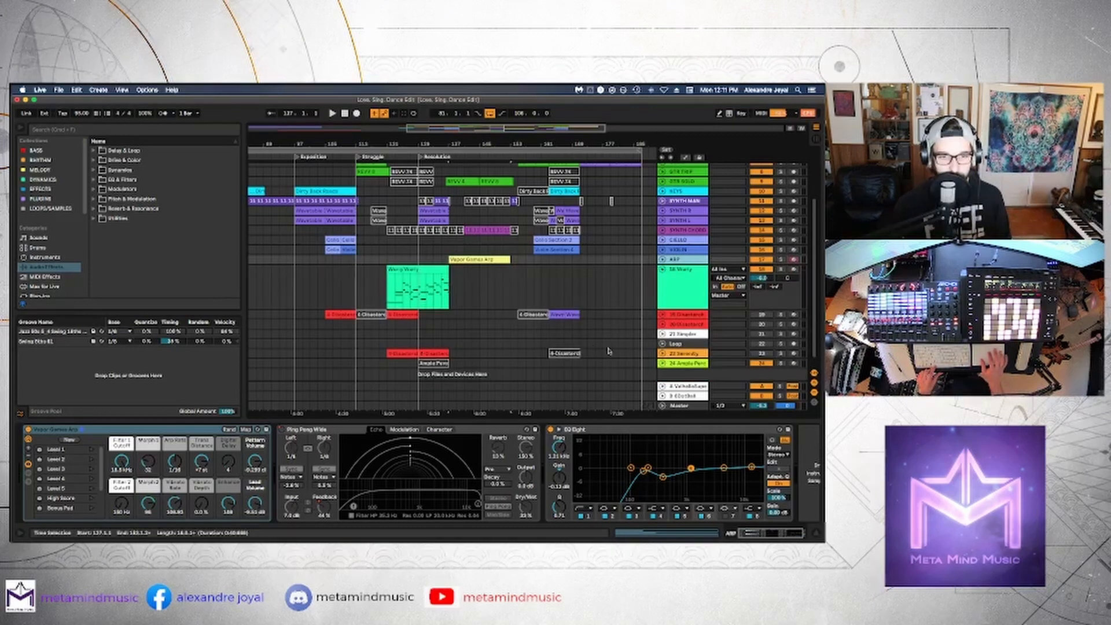
- Audition the Wurly track in solo from its second clip at bar 125
scroll(552, 304, "down", 1)
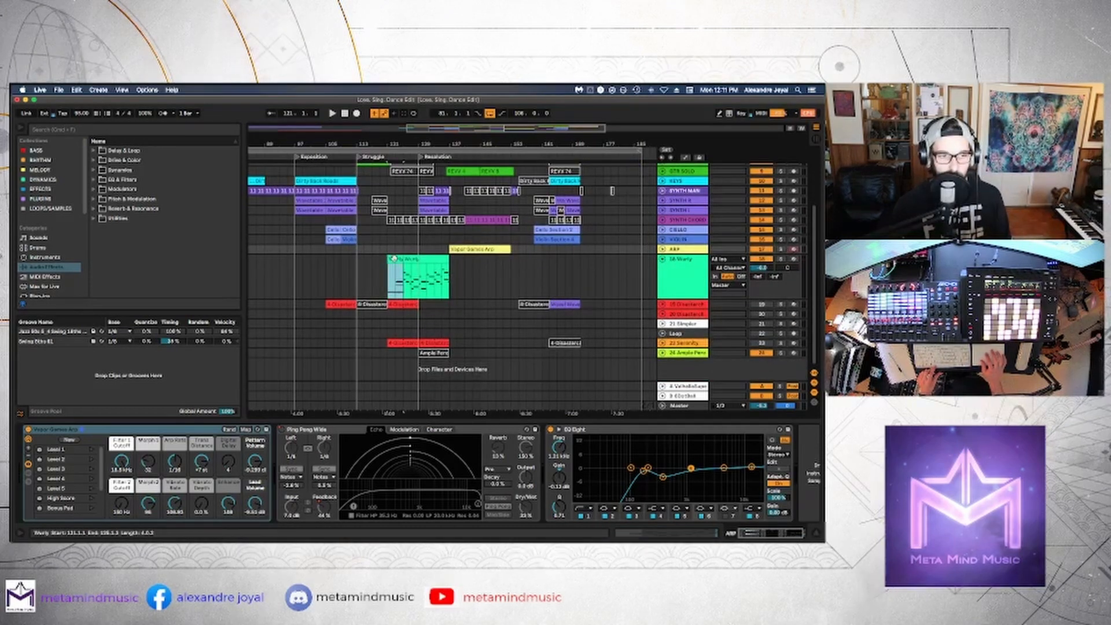
left_click(510, 264)
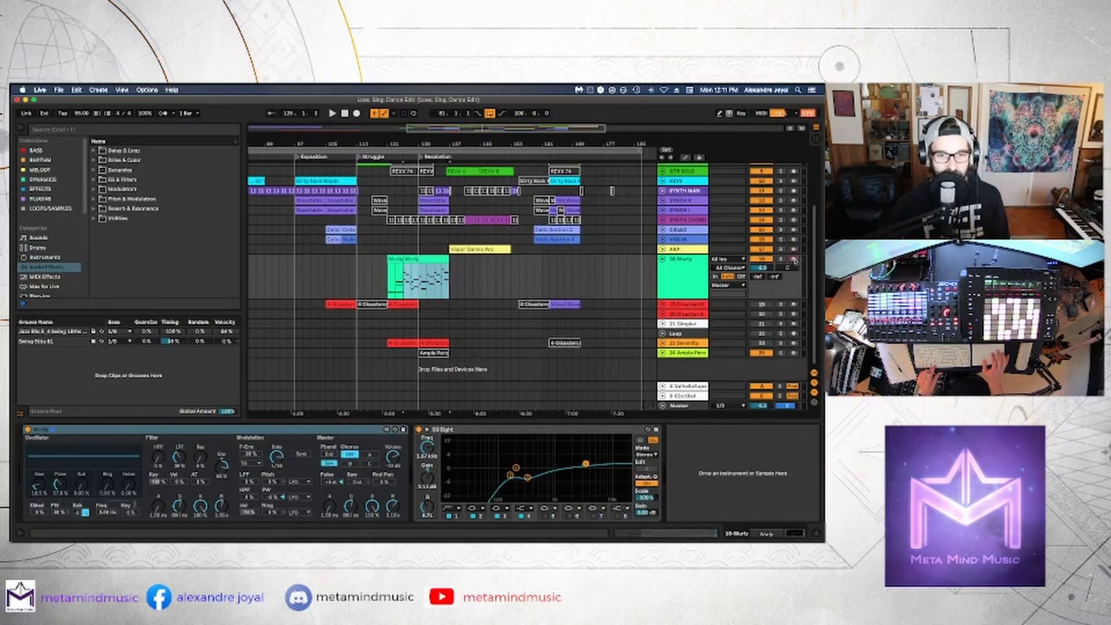
left_click(781, 258)
key("space")
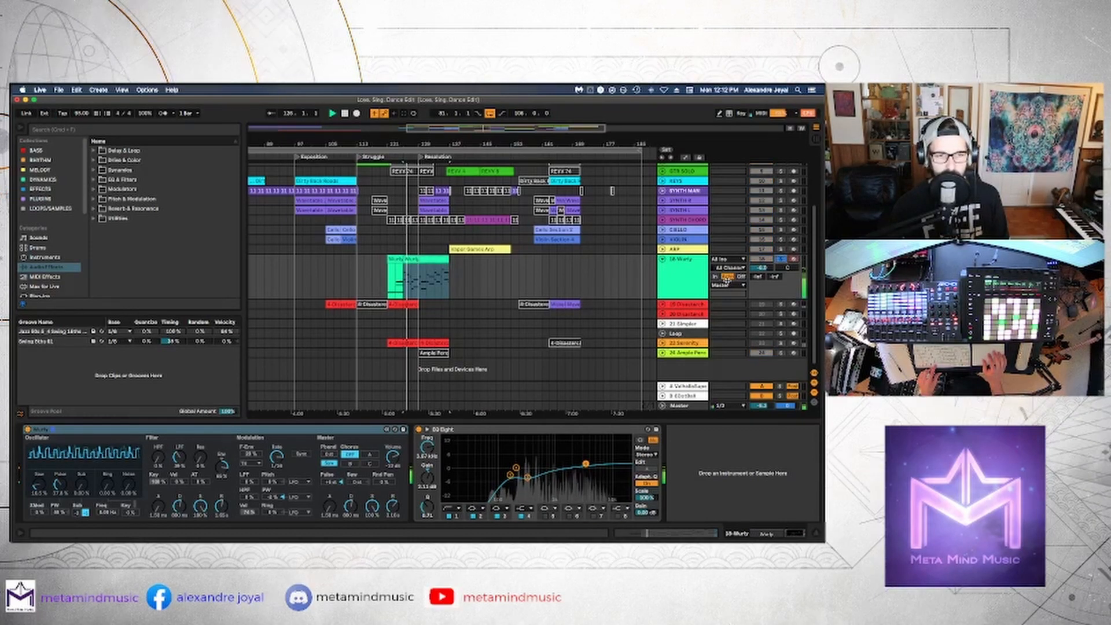
- Rename the Wurly track as WURLY and take it out of solo
right_click(679, 269)
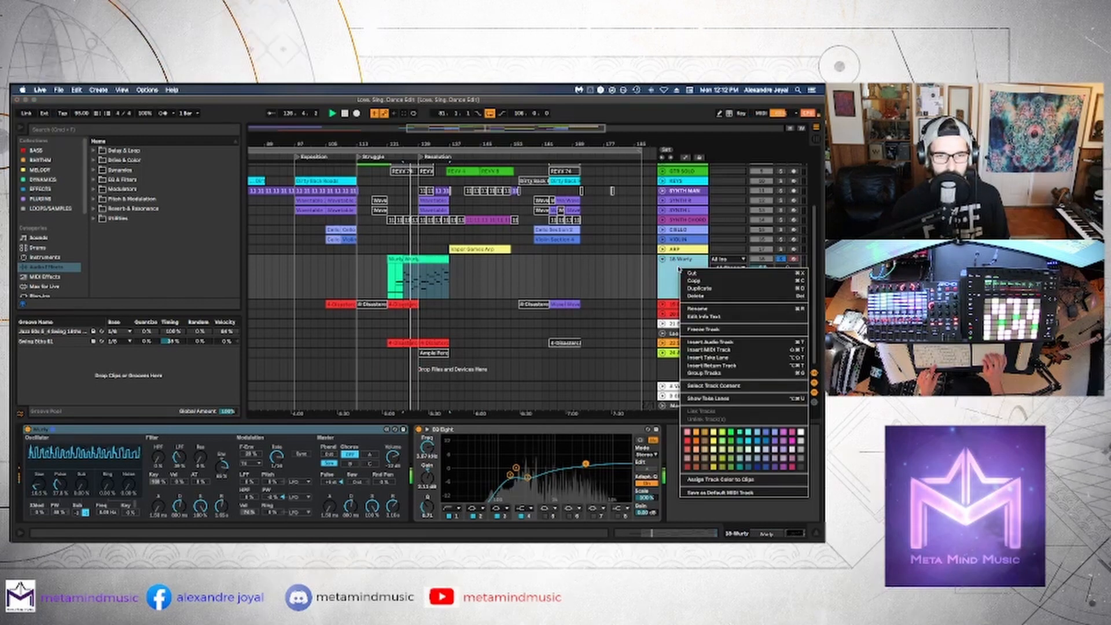
left_click(697, 309)
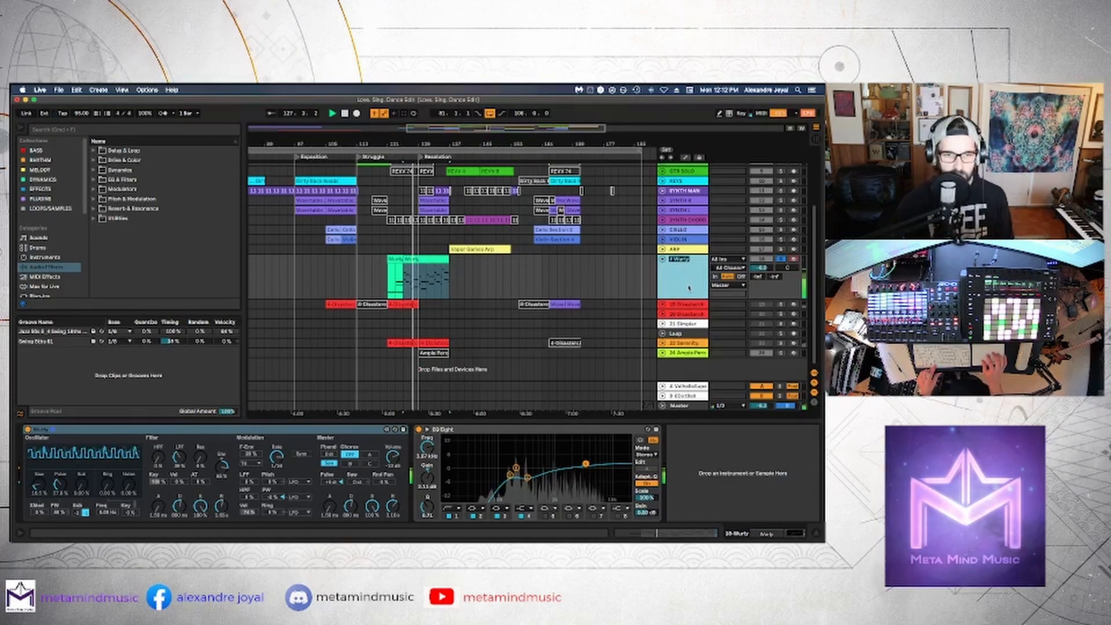
type("WURLY")
key("Return")
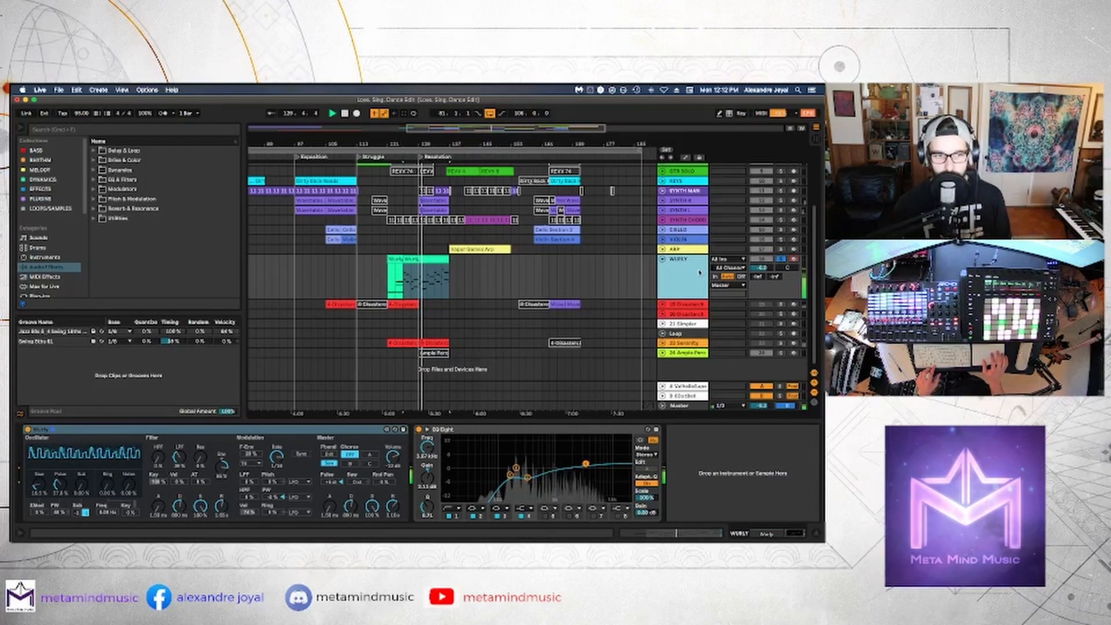
left_click(781, 260)
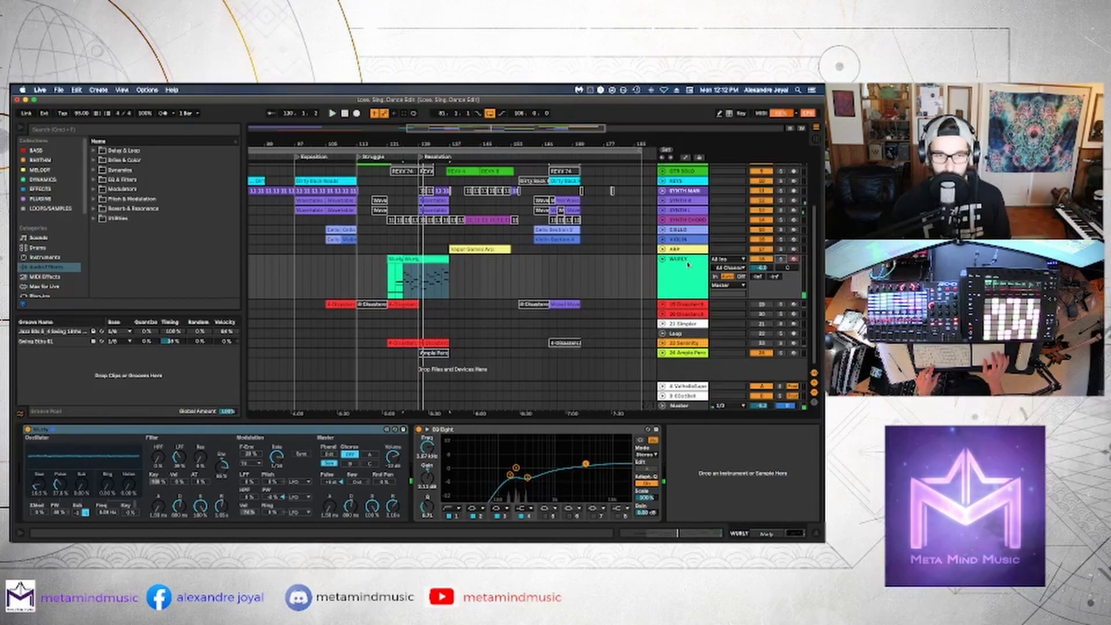
- Move the WURLY track between GTR SOLO and KEYS and collapse it
scroll(676, 261, "up", 3)
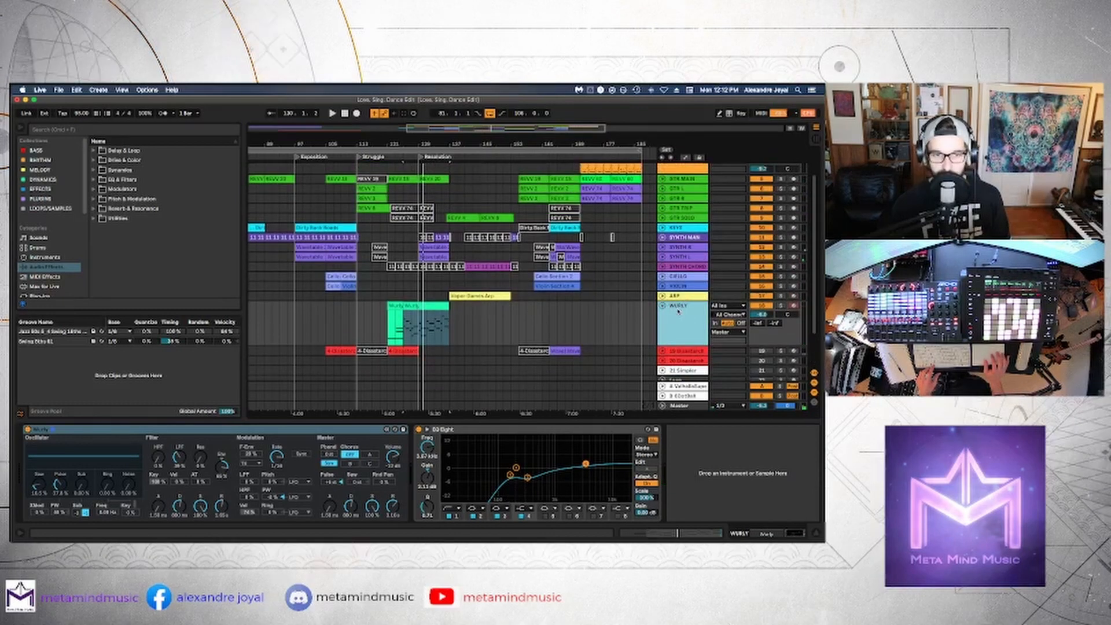
left_click_drag(678, 311, 679, 228)
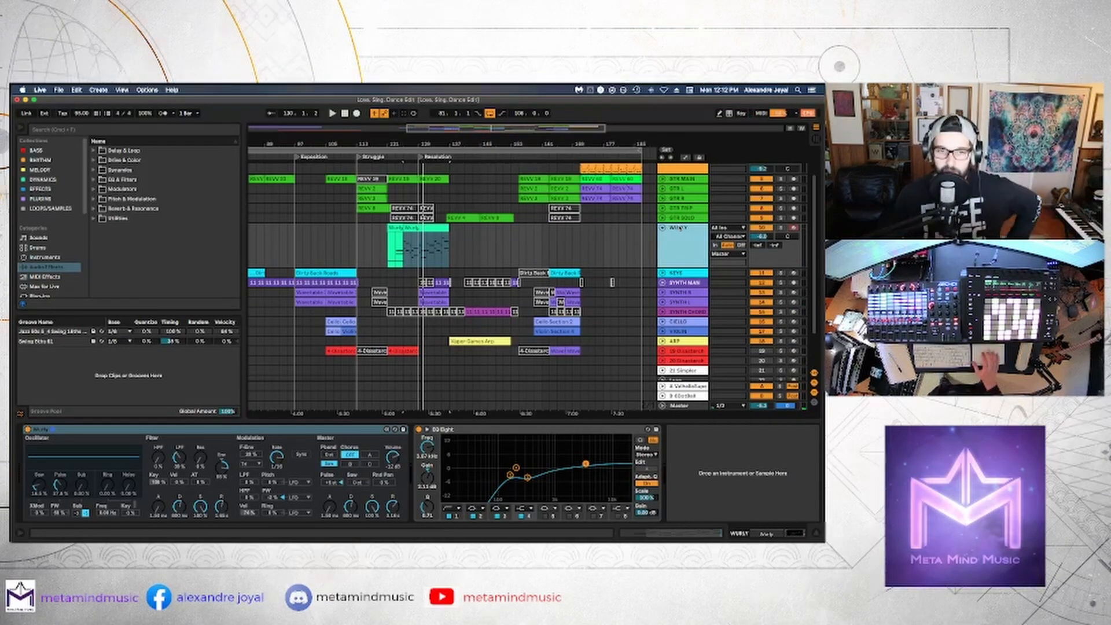
left_click(663, 228)
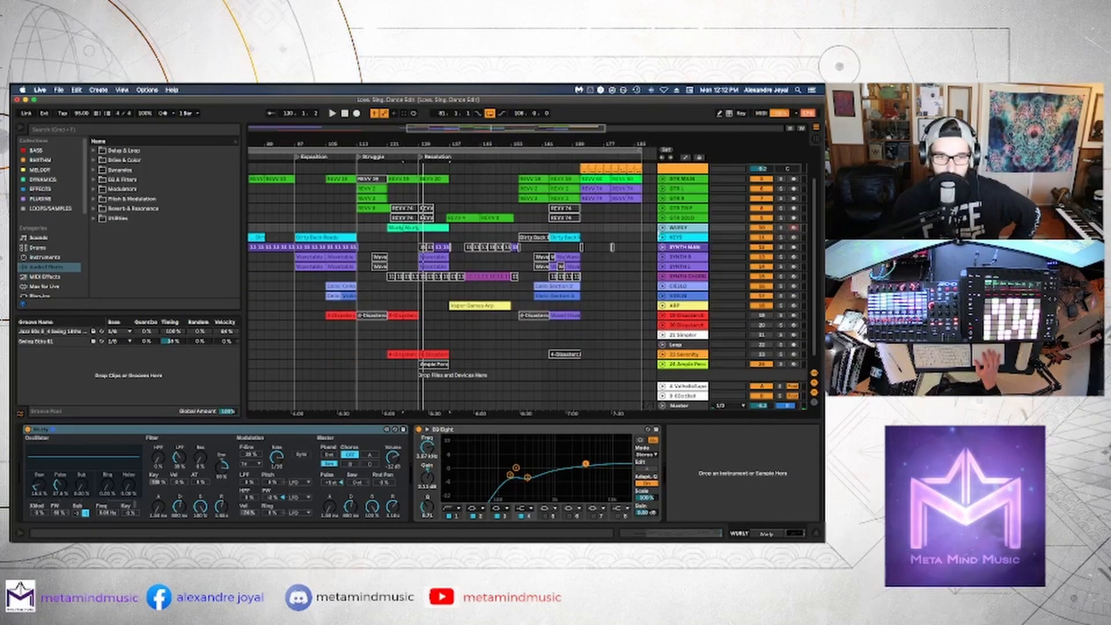
- Audition the first Disasterchord track, directly below ARP, in solo and rename it as Disaster Chord
scroll(574, 266, "down", 1)
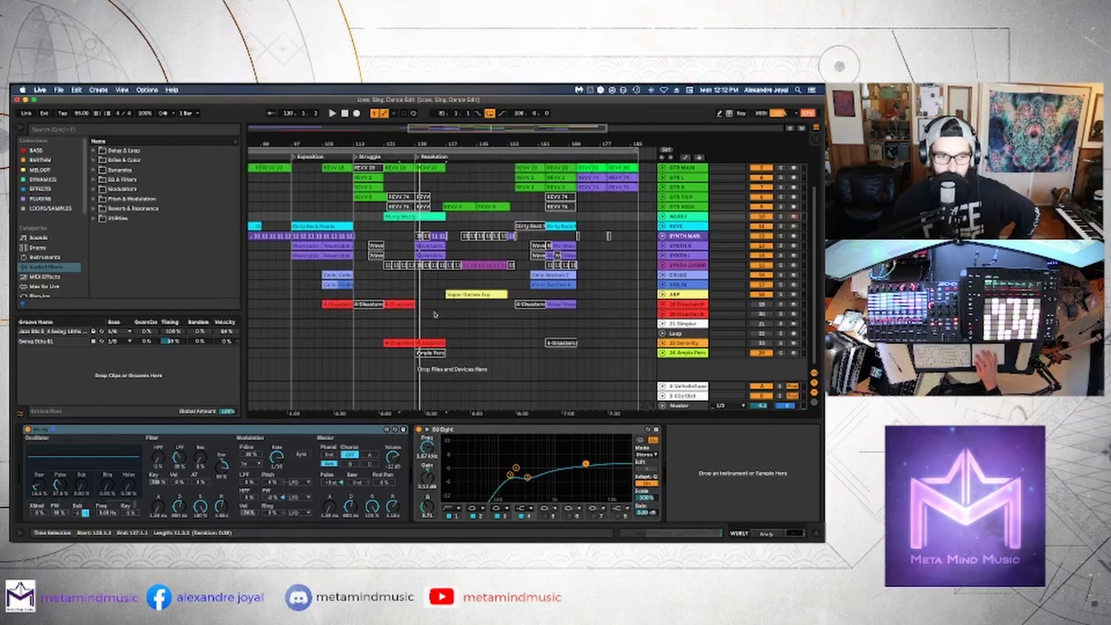
left_click(686, 304)
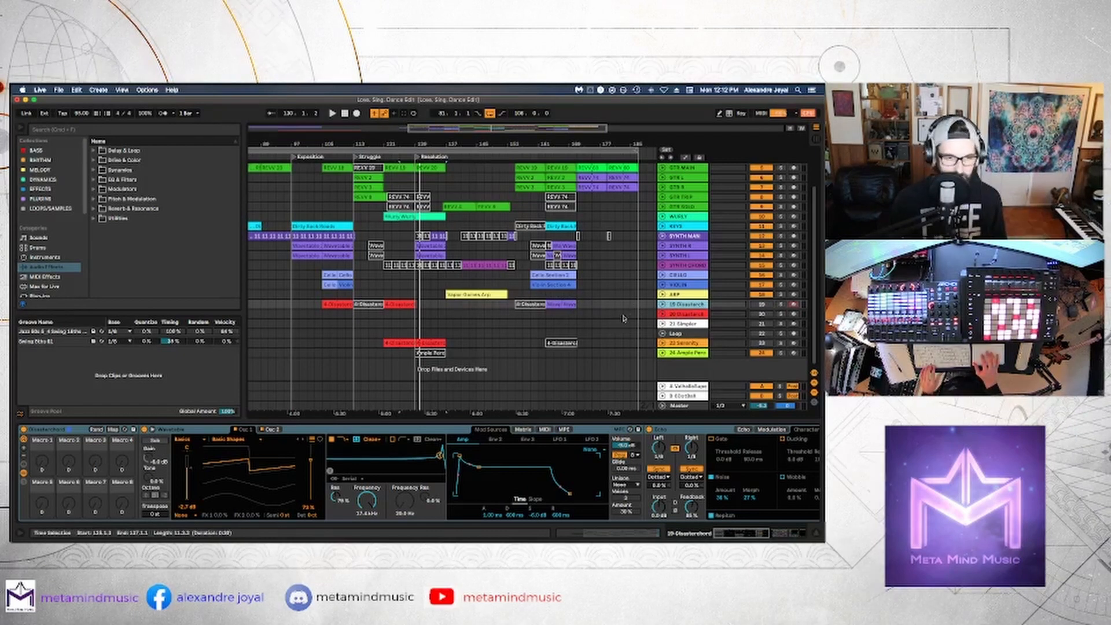
left_click(558, 305)
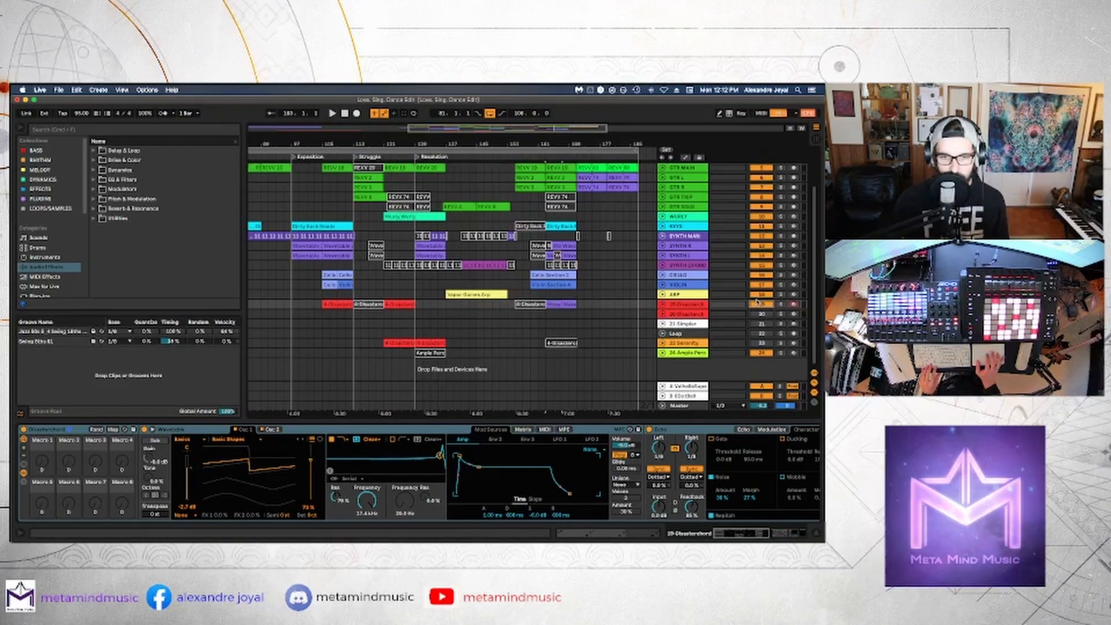
left_click(781, 305)
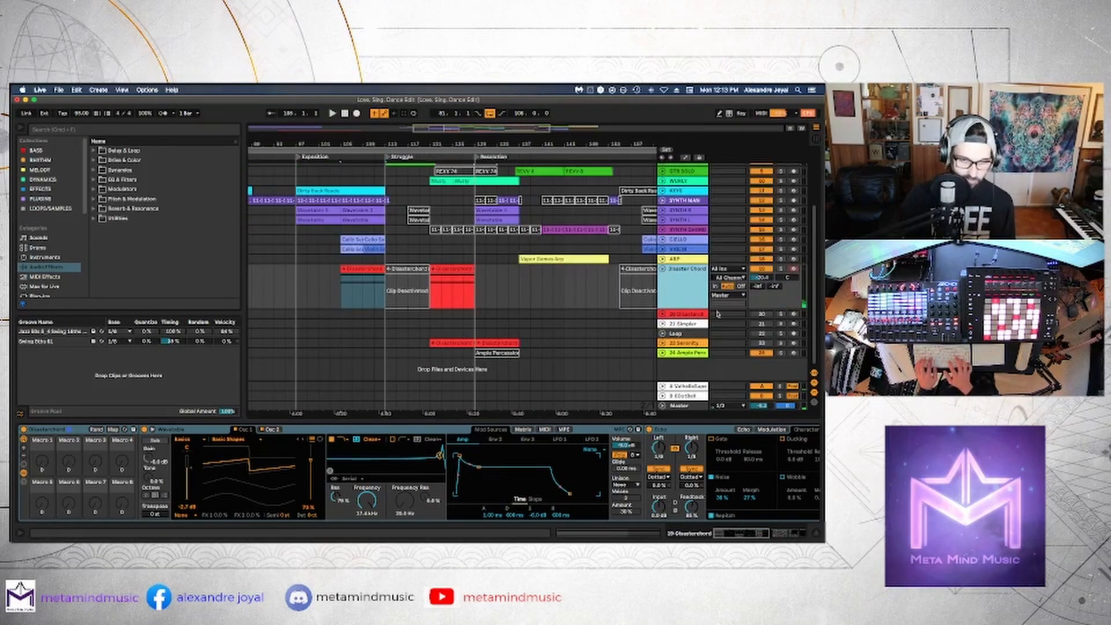
key("Return")
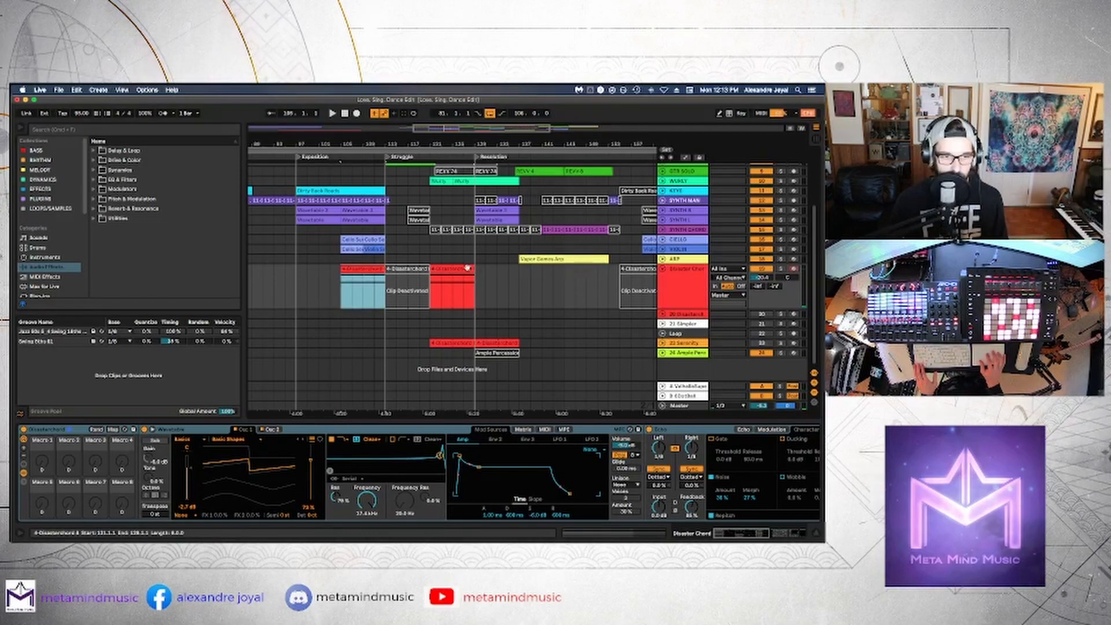
- Recolour the red Disaster Chord clips and their track purple to match the synth tracks
left_click(469, 267, "shift")
right_click(469, 267)
left_click(565, 447)
right_click(676, 291)
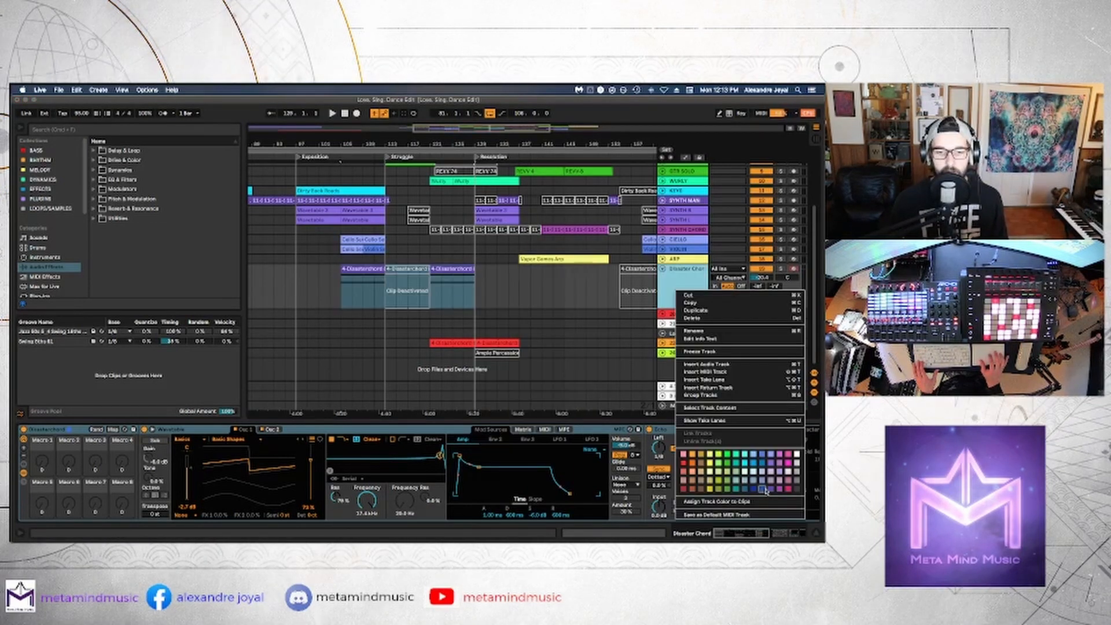
left_click(772, 489)
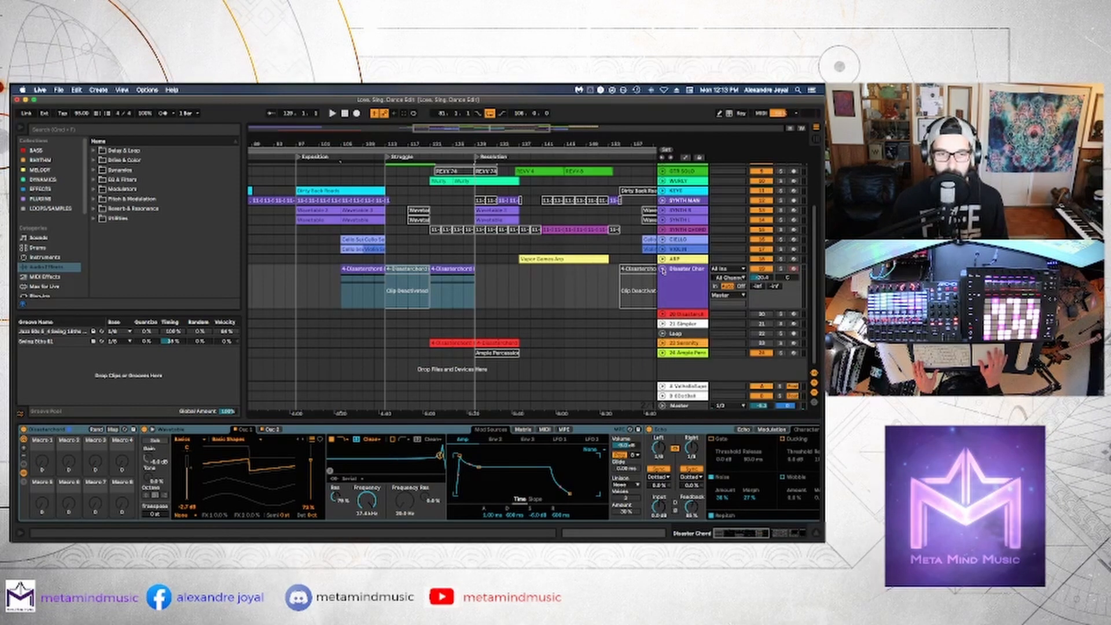
- Collapse the Disaster Chord track and move it between the synth chord track and CELLO
left_click(663, 269)
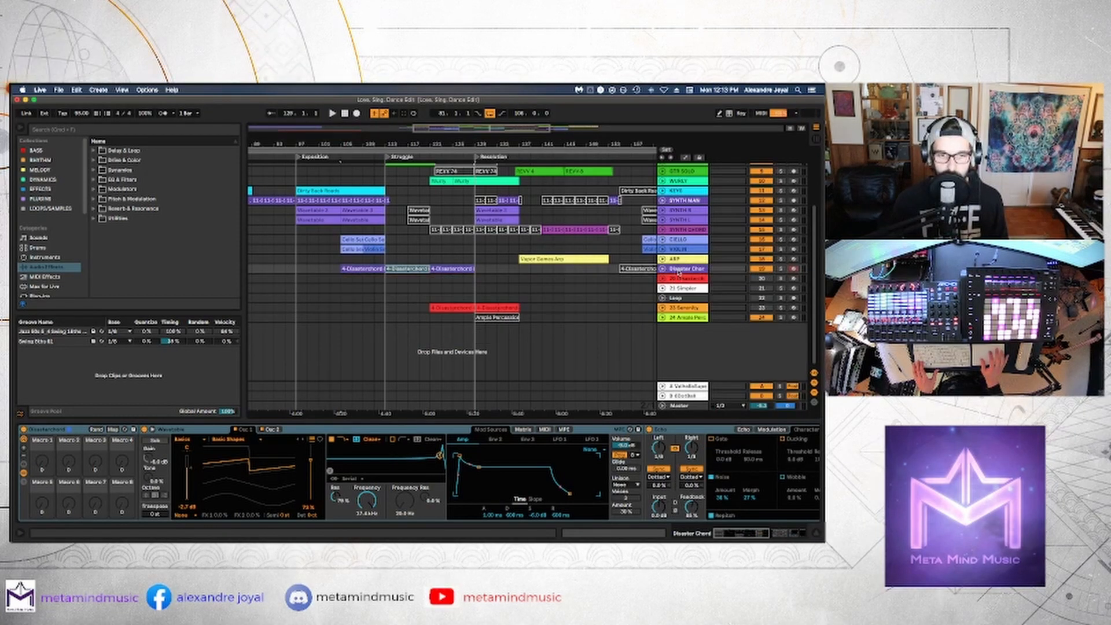
left_click_drag(683, 270, 682, 234)
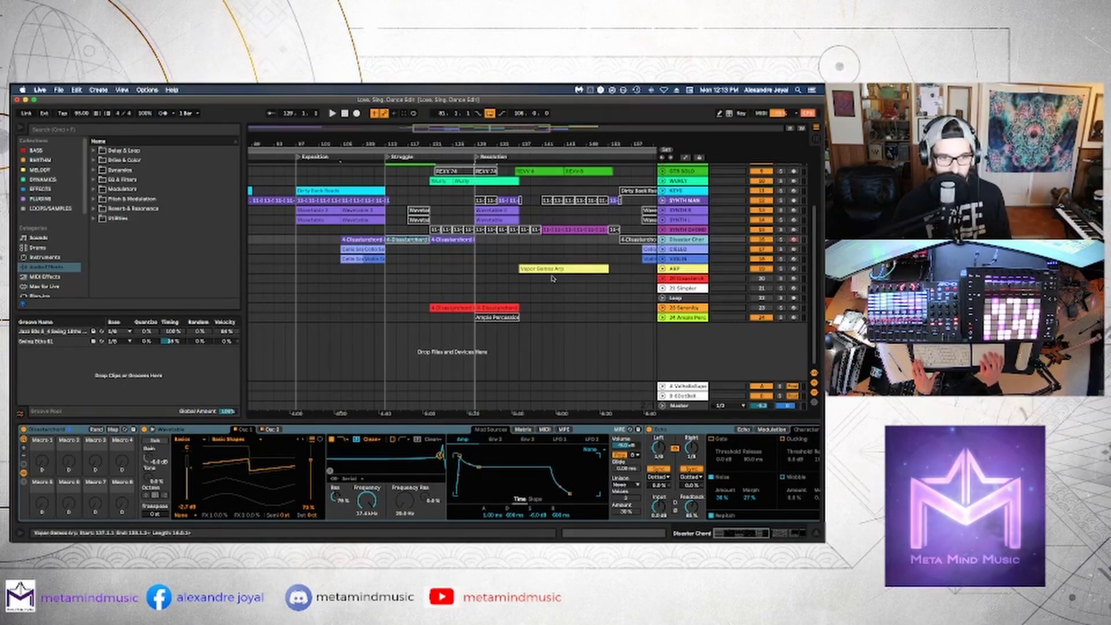
- Expand the Simpler track to check it for clips across the whole arrangement, and delete the track
scroll(532, 272, "up", 1)
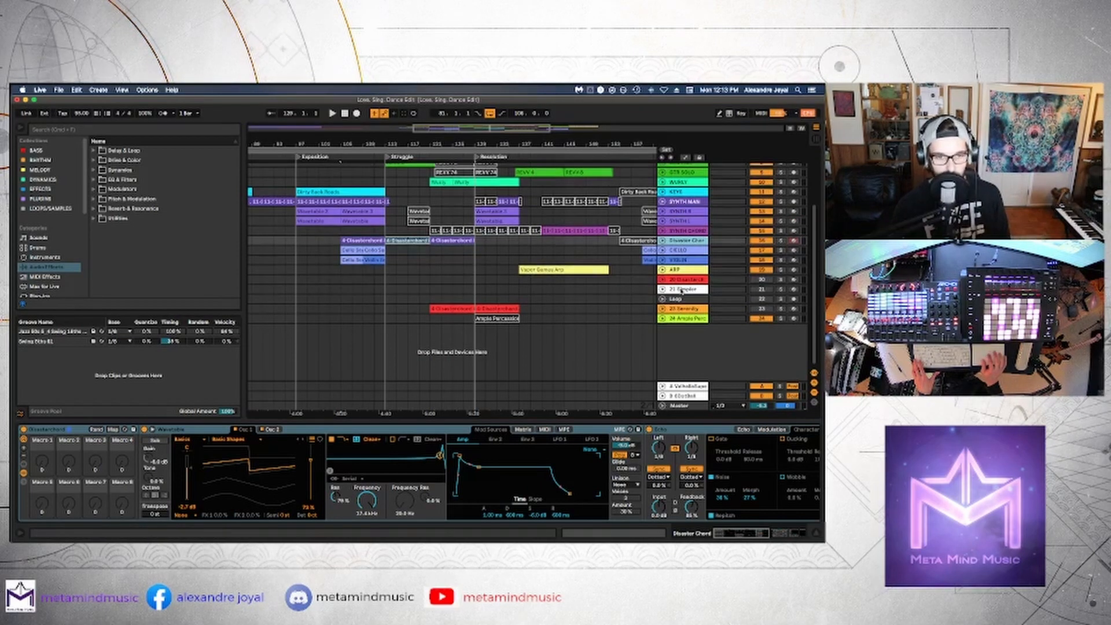
left_click(681, 291)
left_click(663, 290)
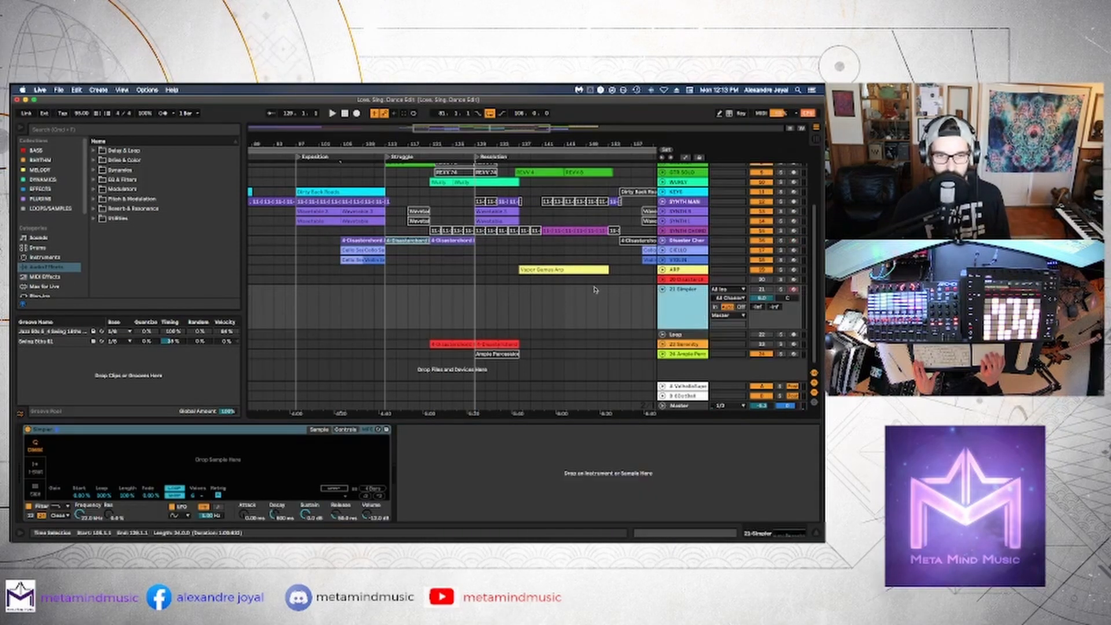
scroll(596, 290, "down", 5)
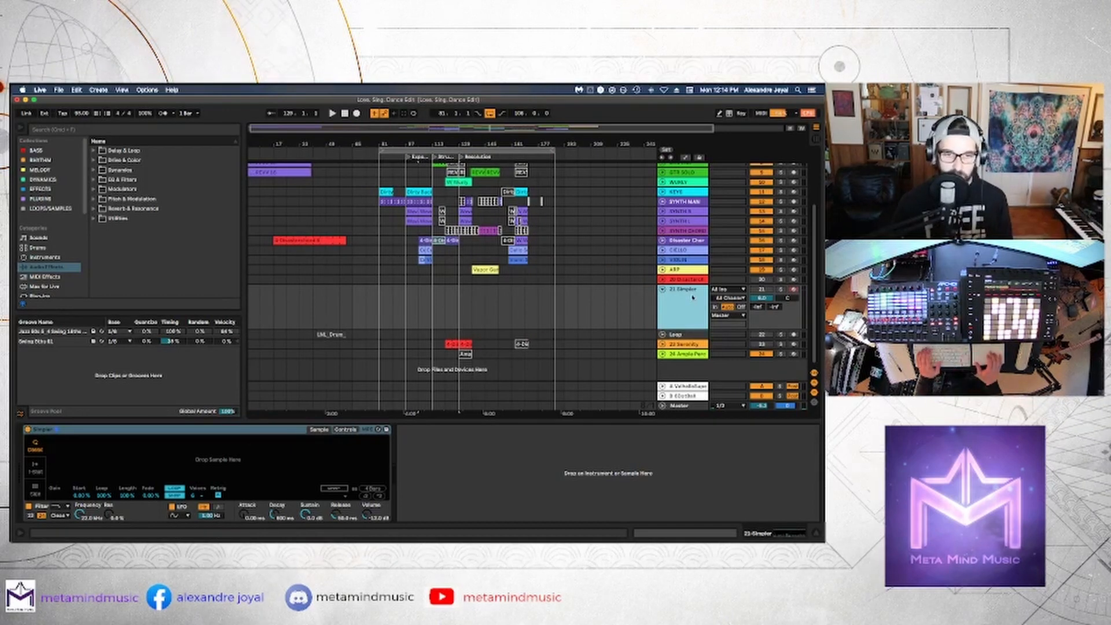
key("BackSpace")
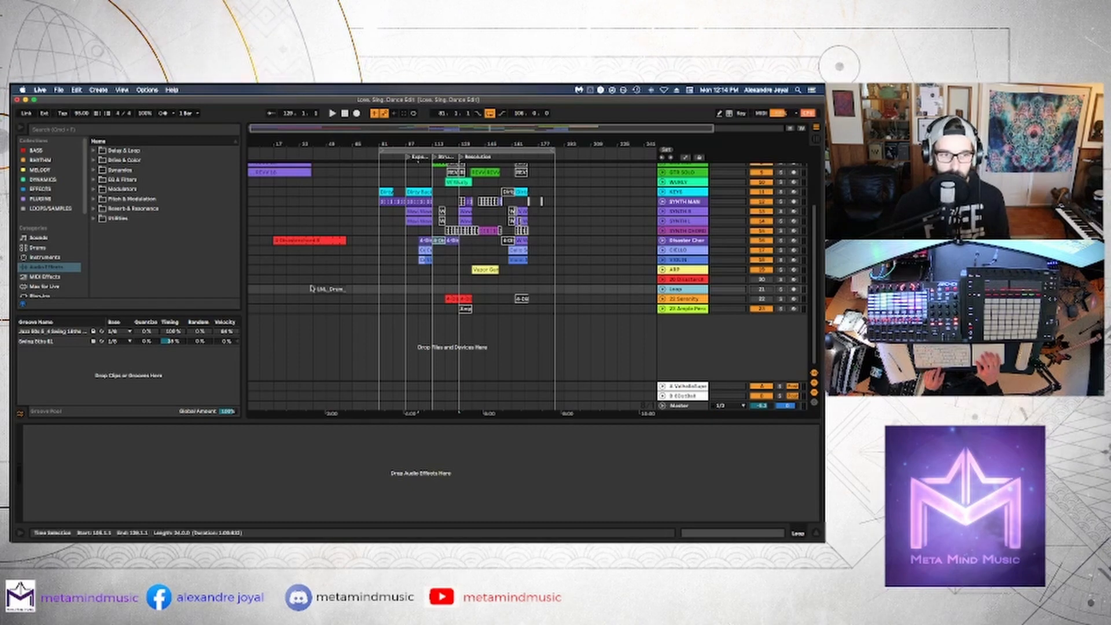
- Activate the Loop track and start playback from its LNL_Drum clip
left_click(328, 288)
left_click(761, 289)
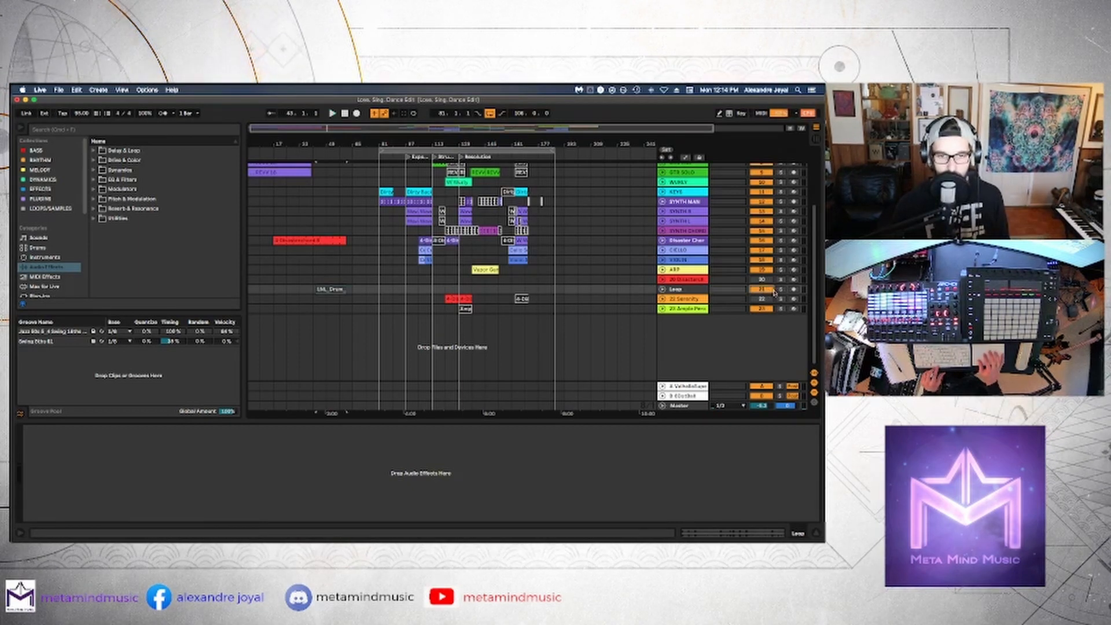
key("space")
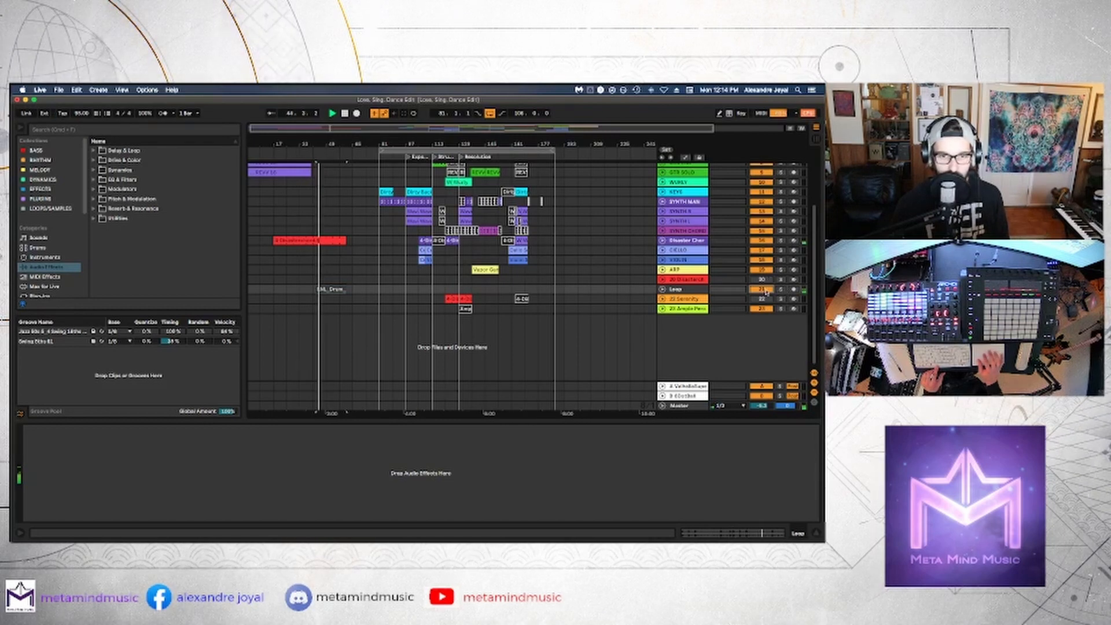
- Delete the Loop track and the Serenity track below it
left_click(761, 289)
left_click(683, 289)
right_click(683, 289)
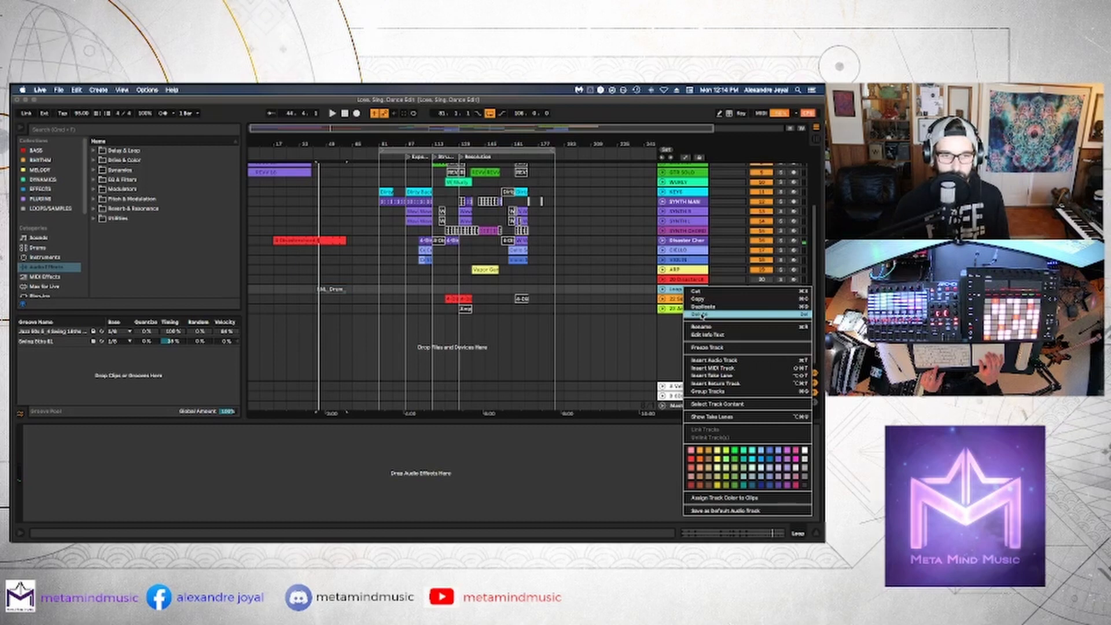
left_click(701, 314)
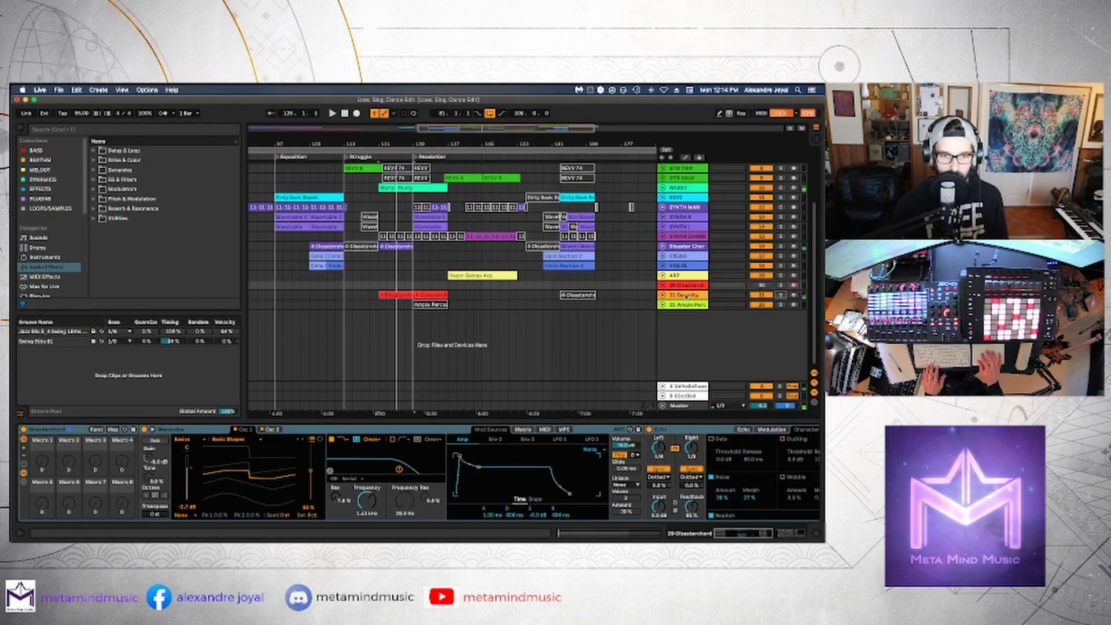
left_click(686, 296)
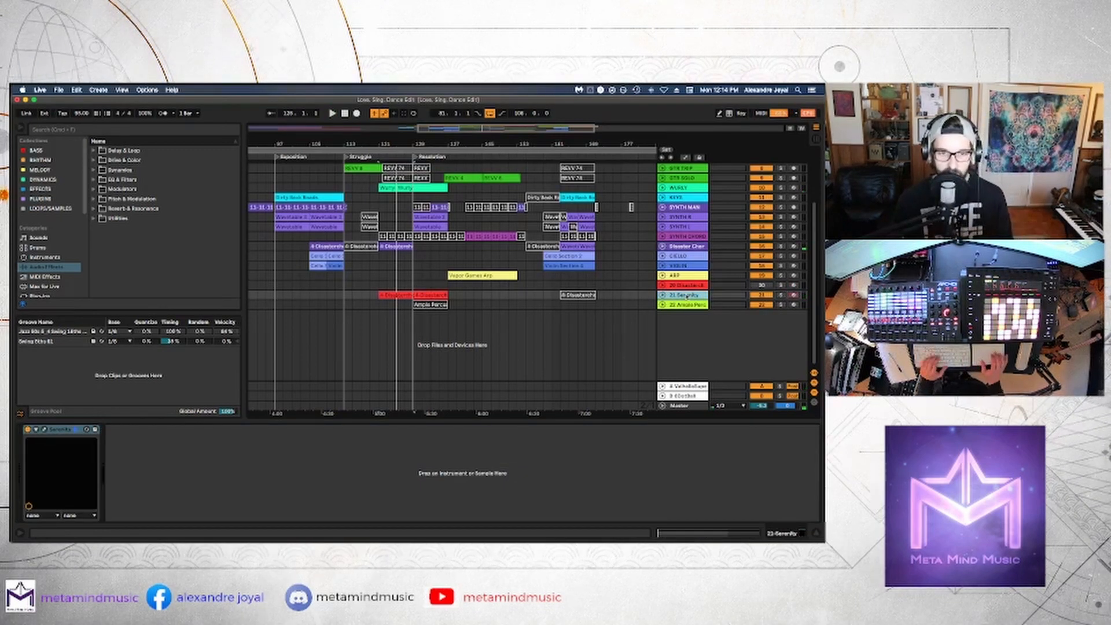
key("Delete")
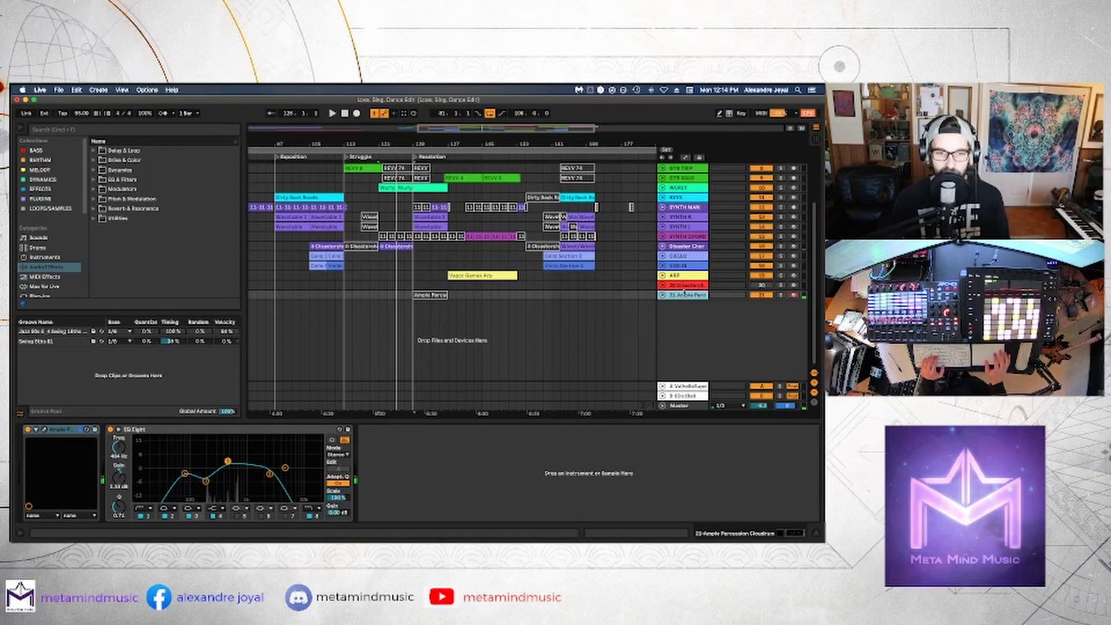
- Delete the Ample Percussion track and the leftover red Disasterchord track
left_click(685, 287)
left_click(684, 296)
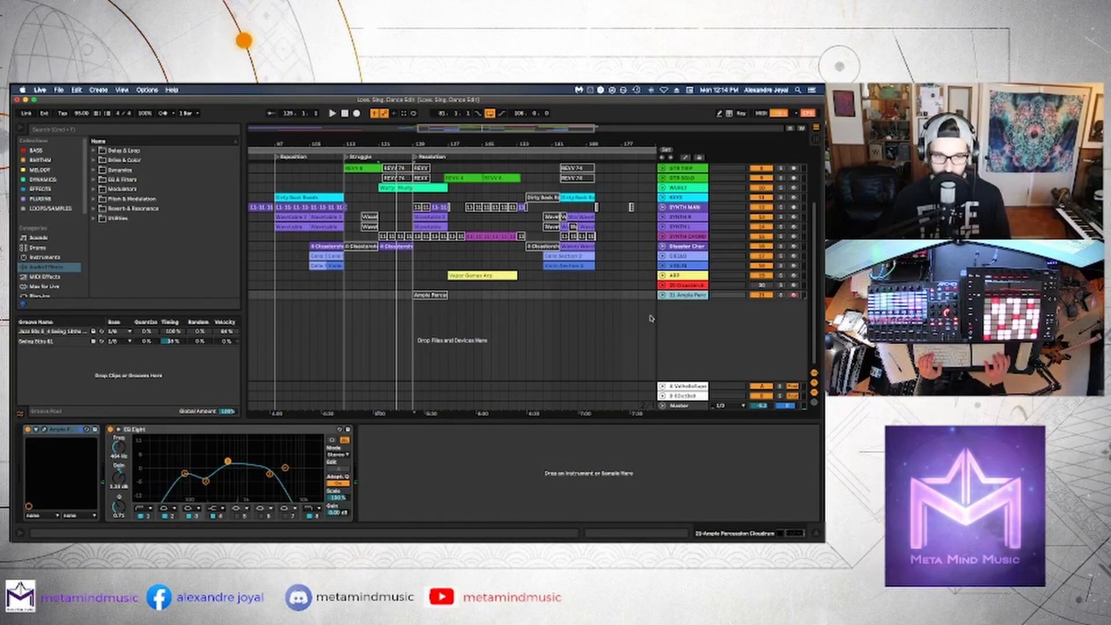
key("Delete")
scroll(646, 287, "up", 3)
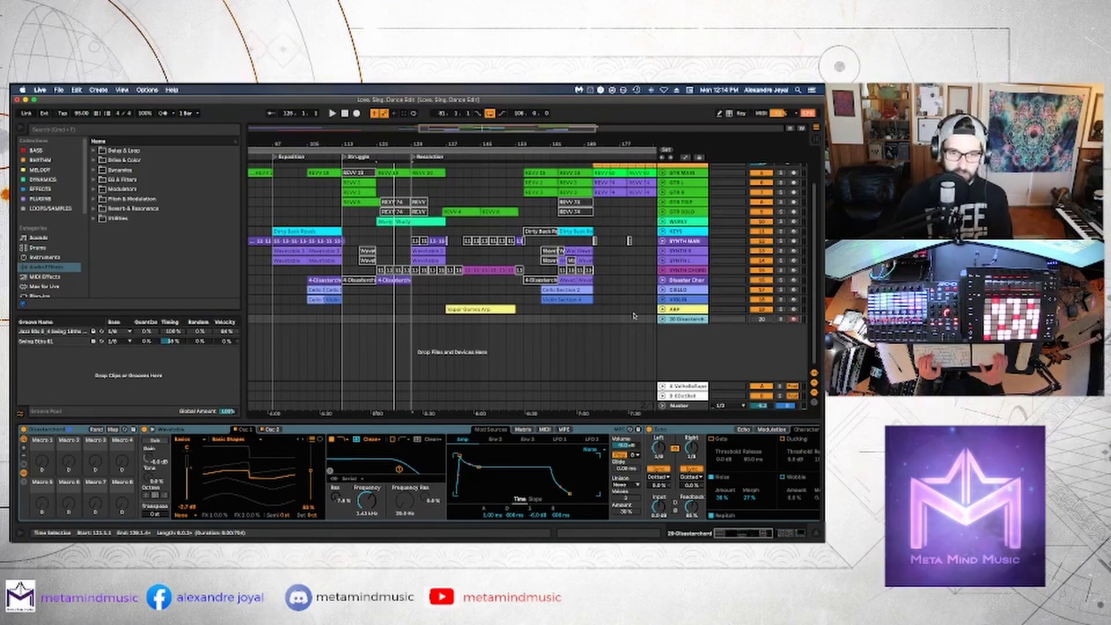
key("Delete")
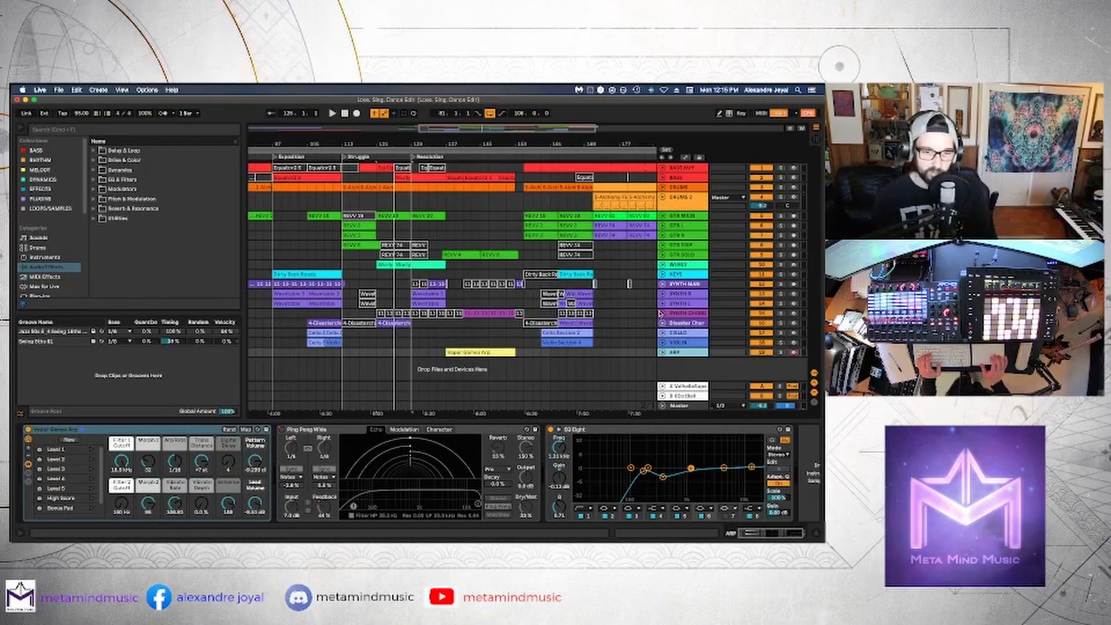
- Add a locator named Intro at bar 81, where the song's first clips start
scroll(646, 326, "left", 5)
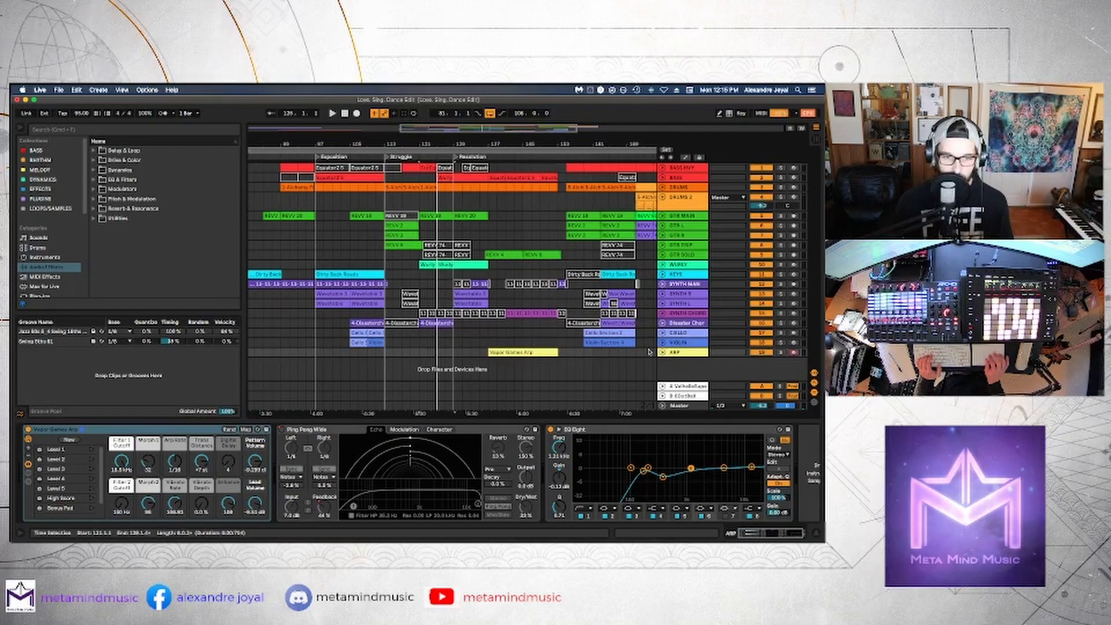
scroll(514, 262, "left", 1)
scroll(514, 262, "left", 2)
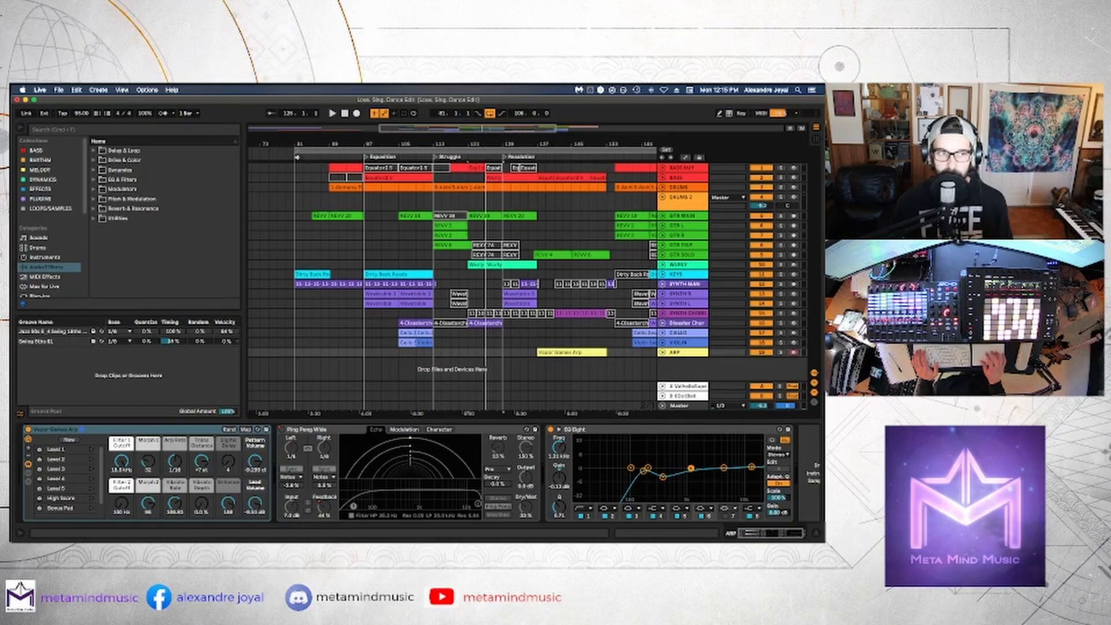
scroll(296, 157, "up", 5)
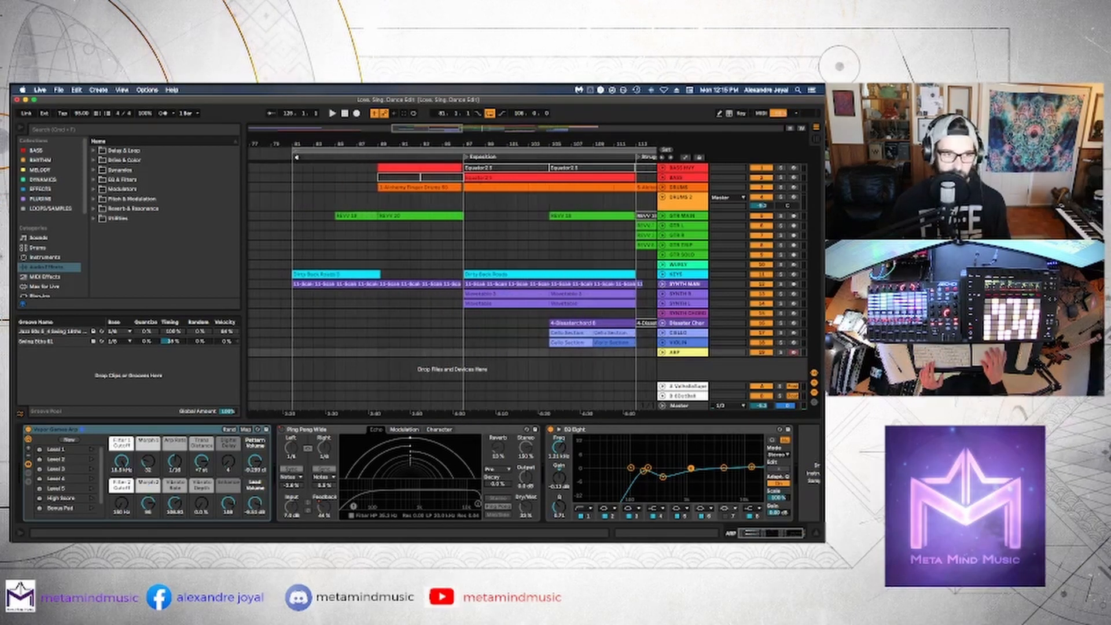
right_click(295, 160)
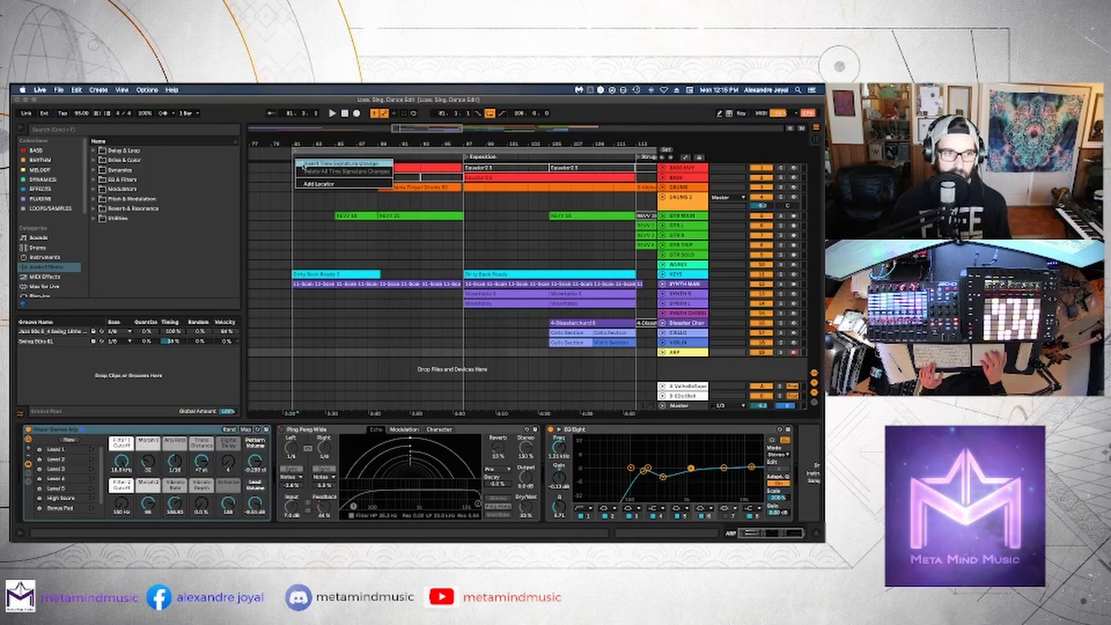
left_click(306, 184)
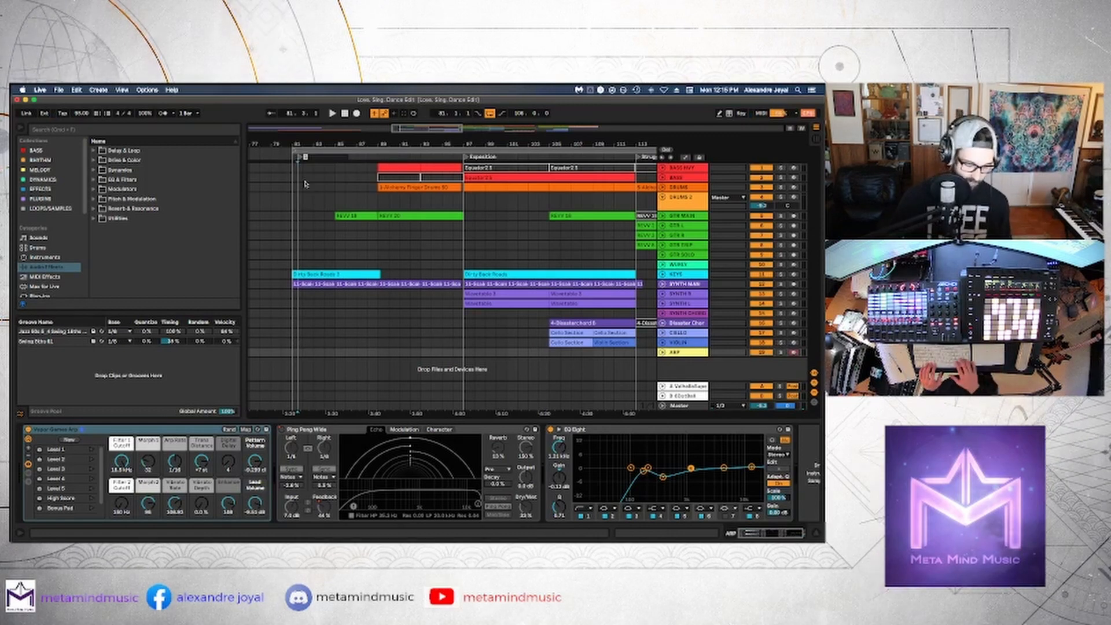
type("Intro")
key("Return")
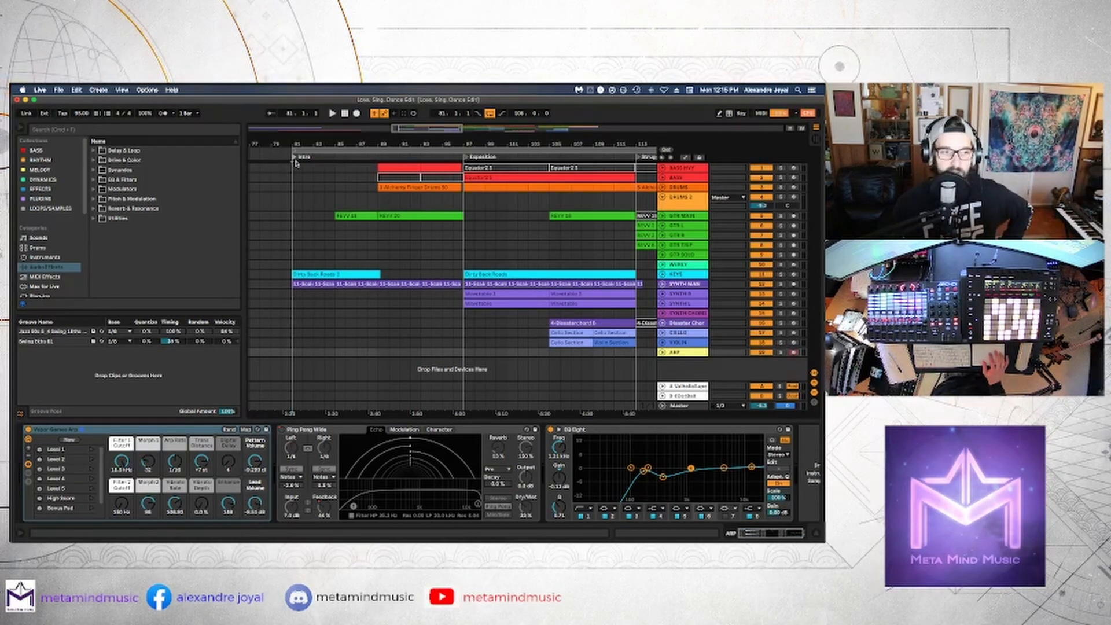
- Play the song briefly from the Intro locator and rename the Exposition locator as Verse 1
key("space")
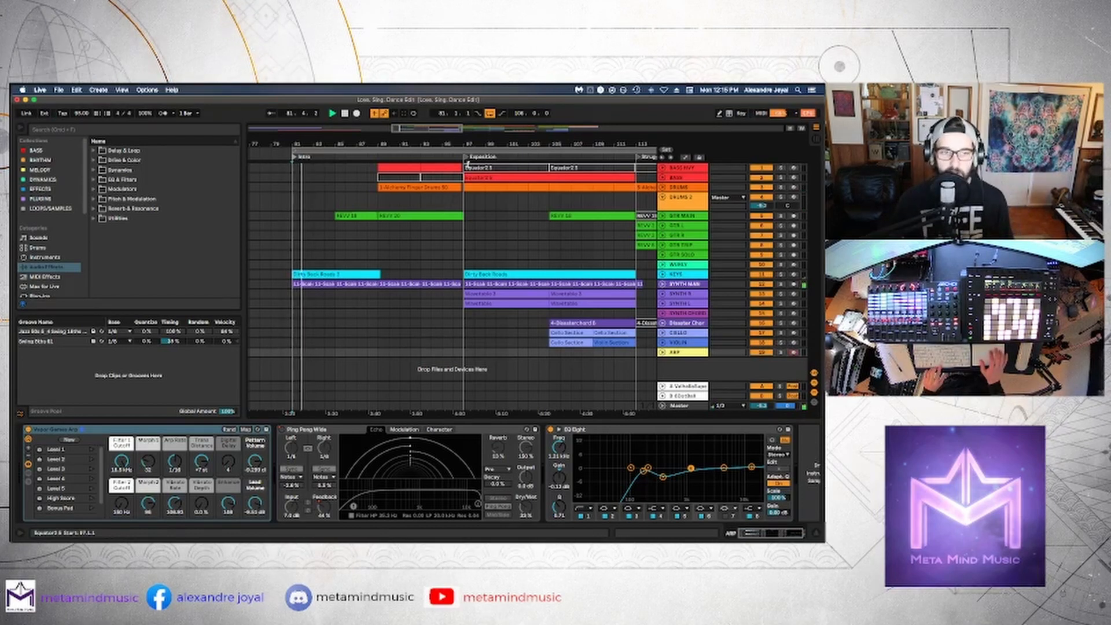
right_click(480, 157)
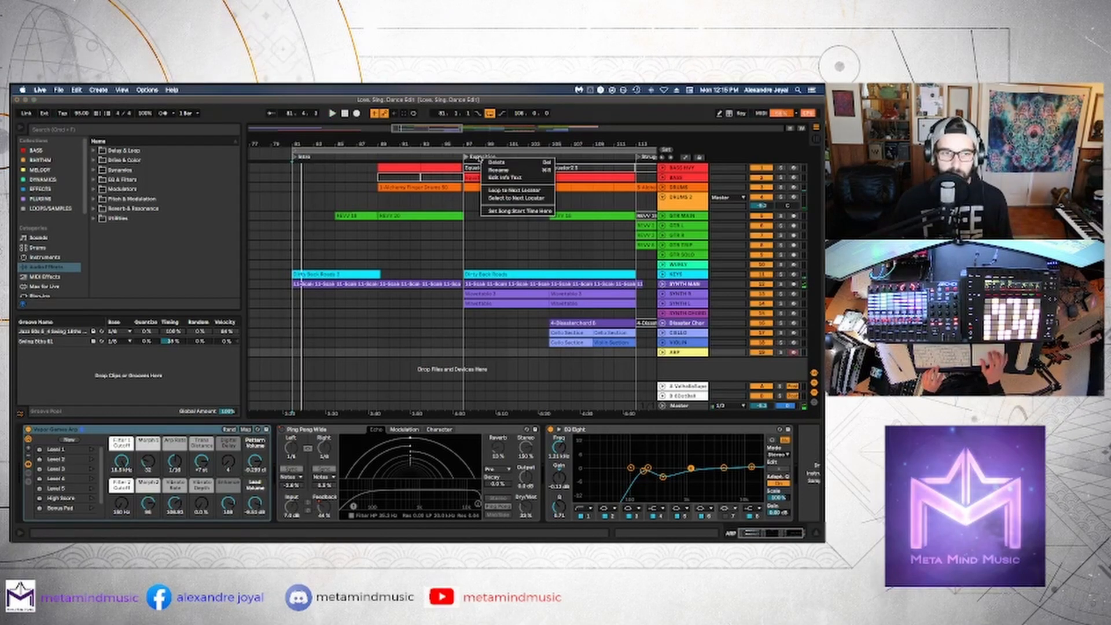
left_click(492, 170)
type("We")
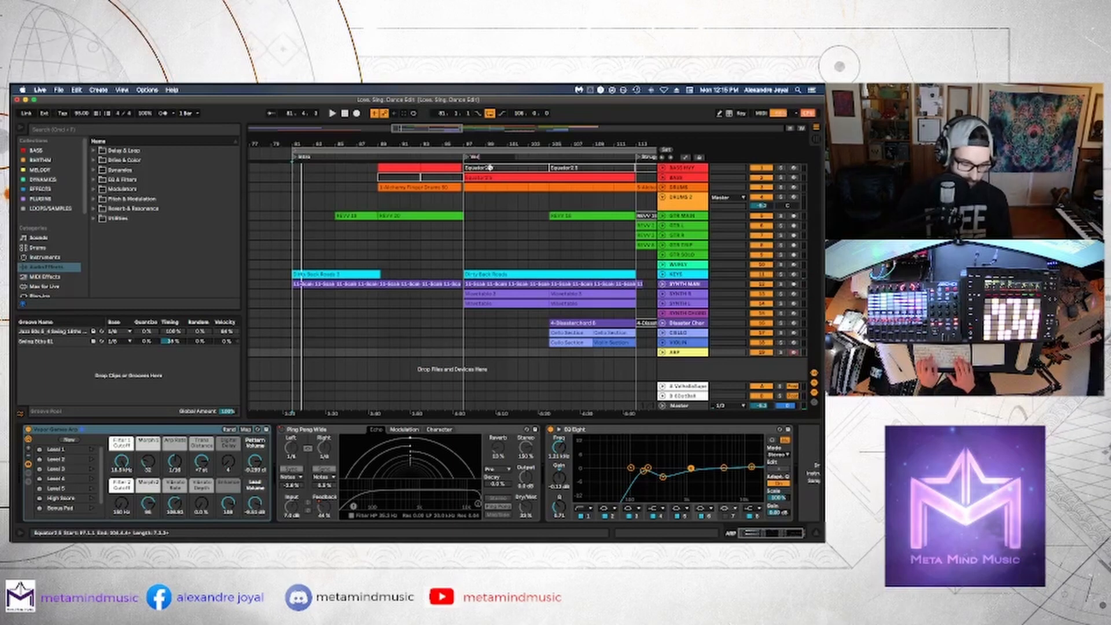
type("rse 1")
- Rename the Struggle locator as Chorus 1
scroll(489, 167, "right", 3)
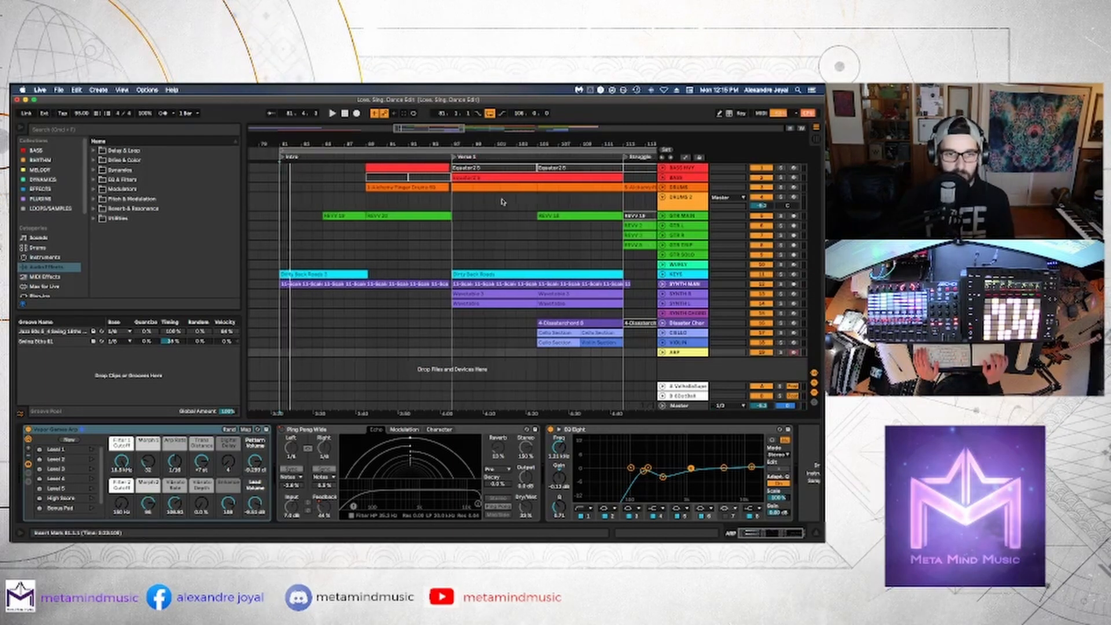
right_click(589, 163)
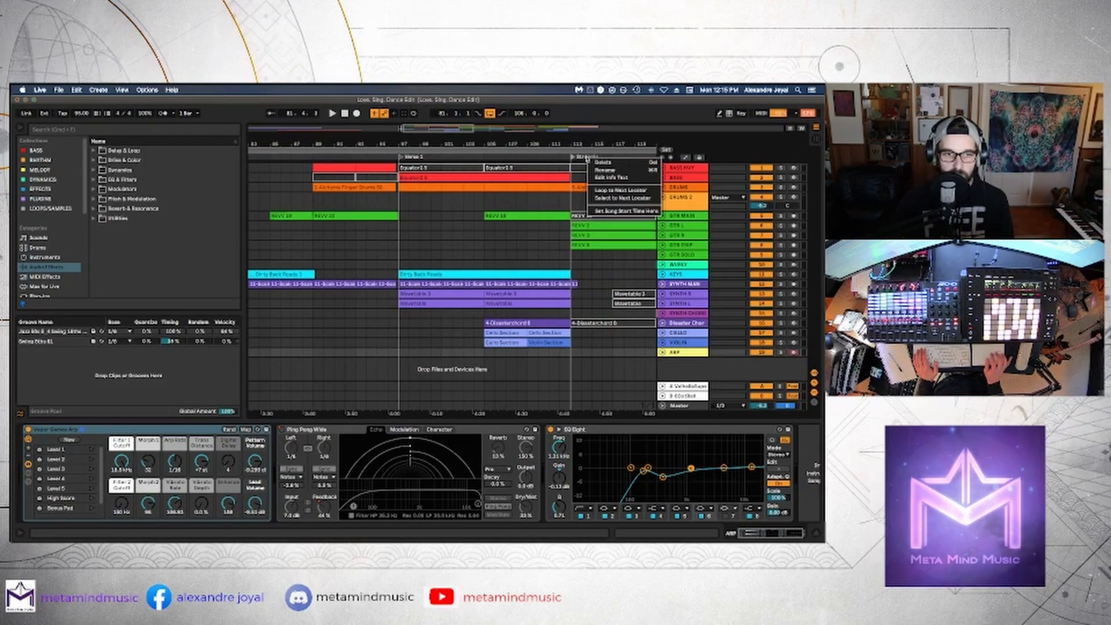
left_click(598, 172)
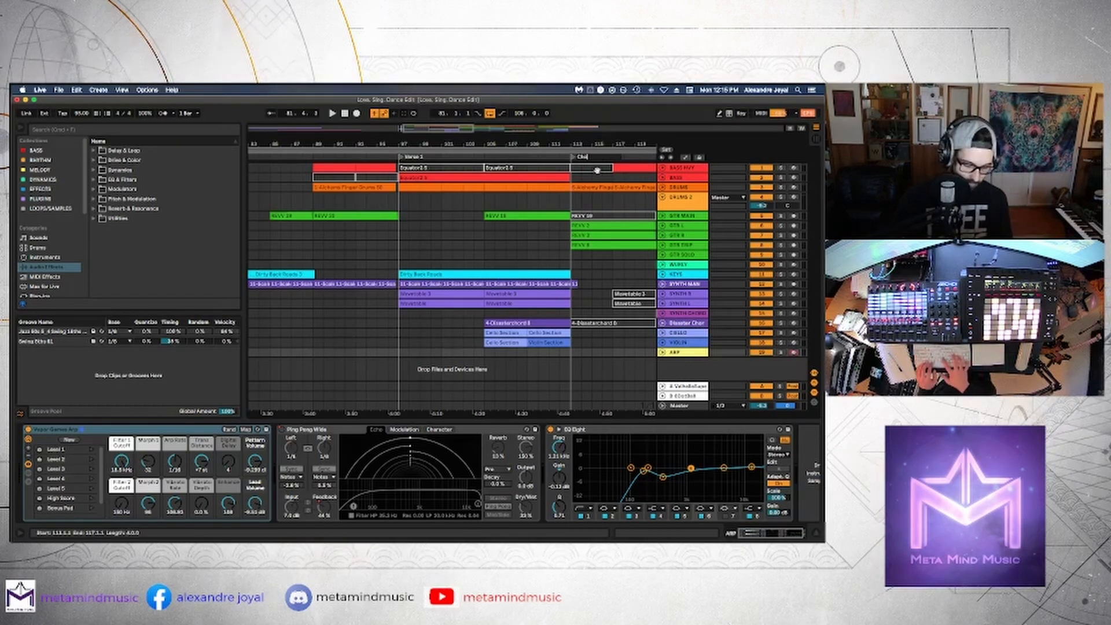
type("Chorus 1")
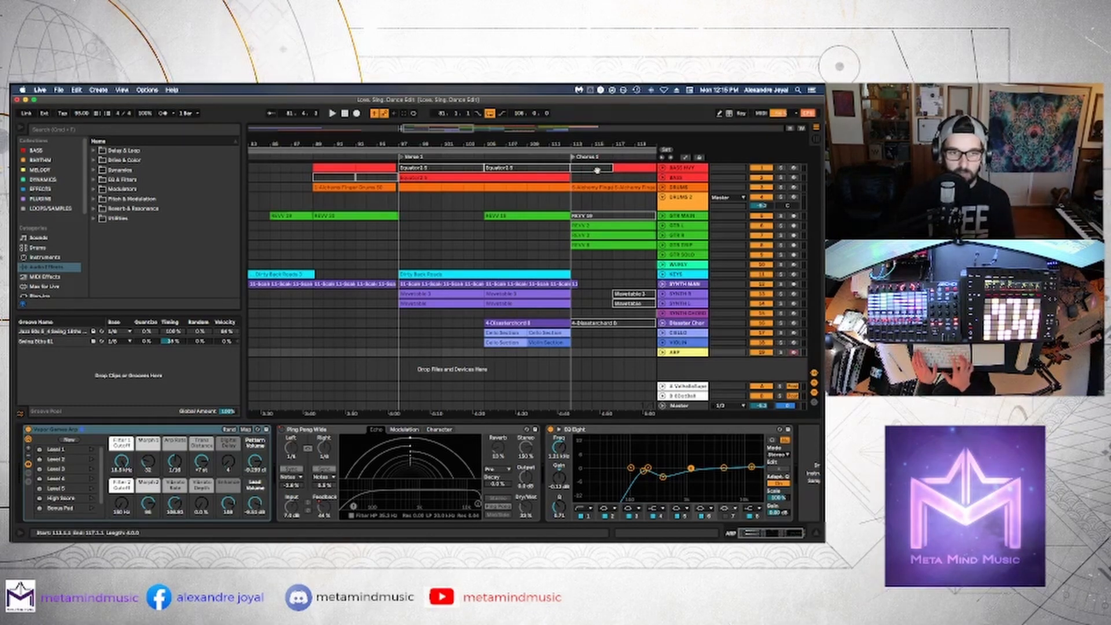
- Add a locator named Verse 2 at bar 121, where the Wurly clips begin
scroll(597, 171, "right", 10)
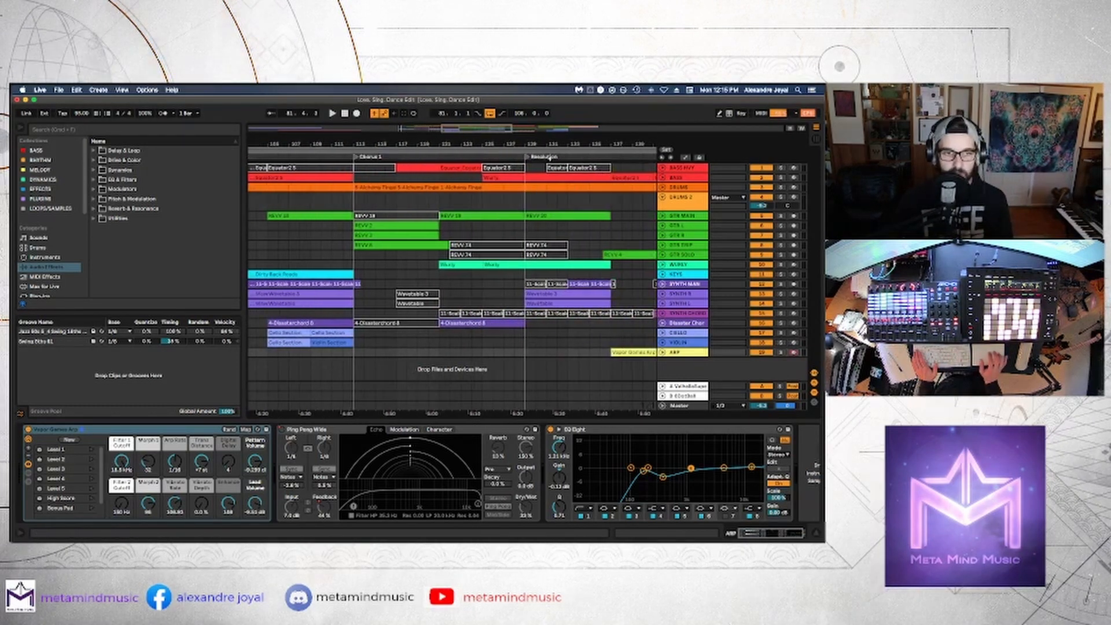
left_click(443, 207)
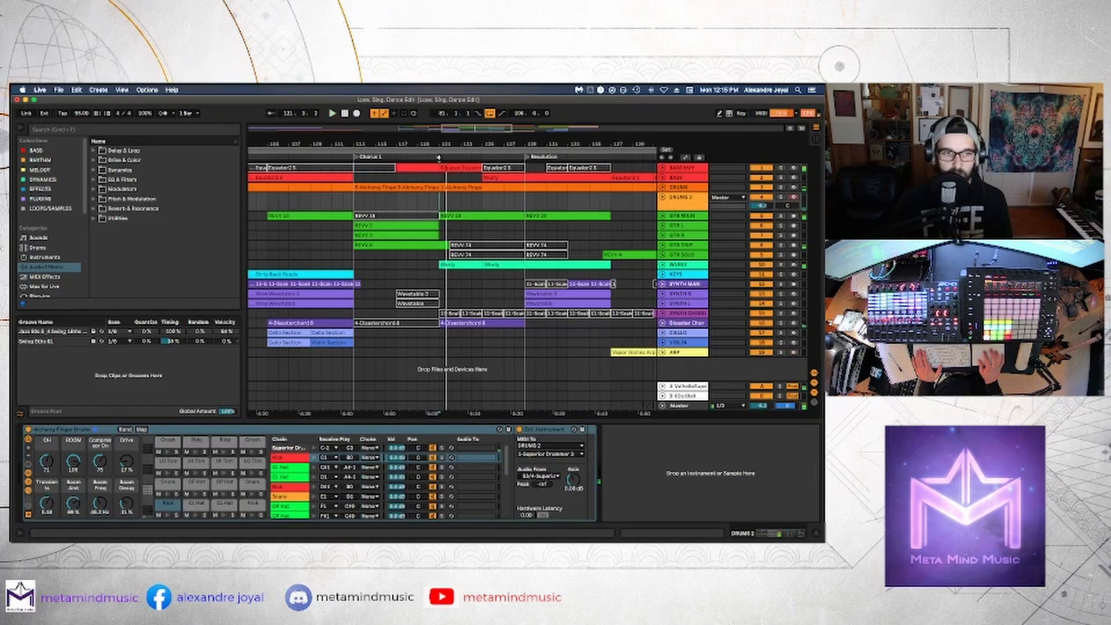
right_click(439, 157)
left_click(454, 183)
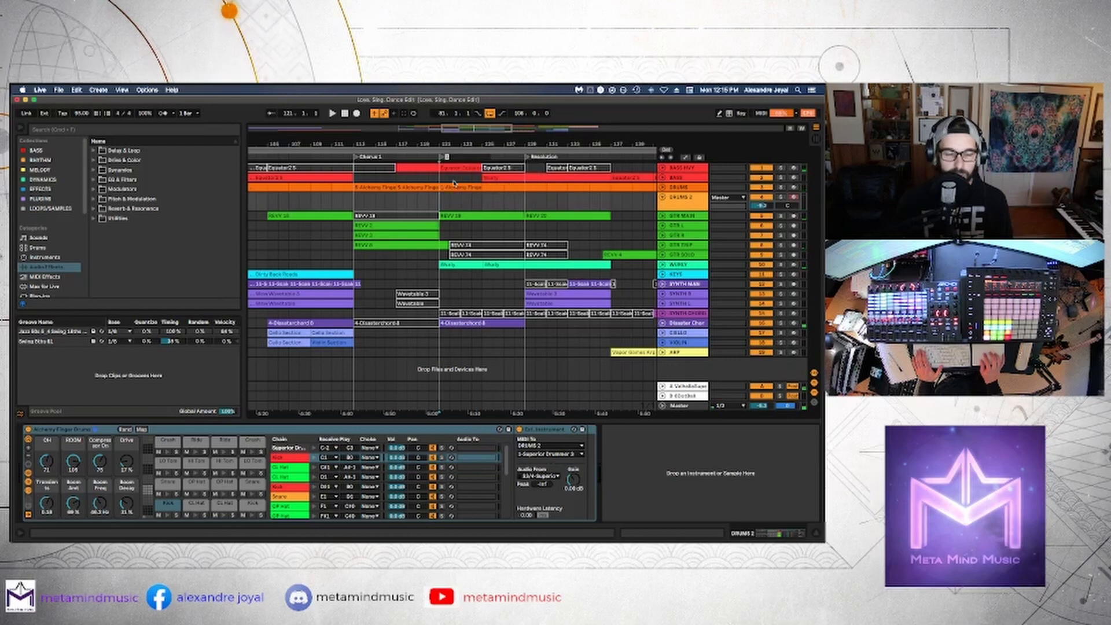
type("Ve")
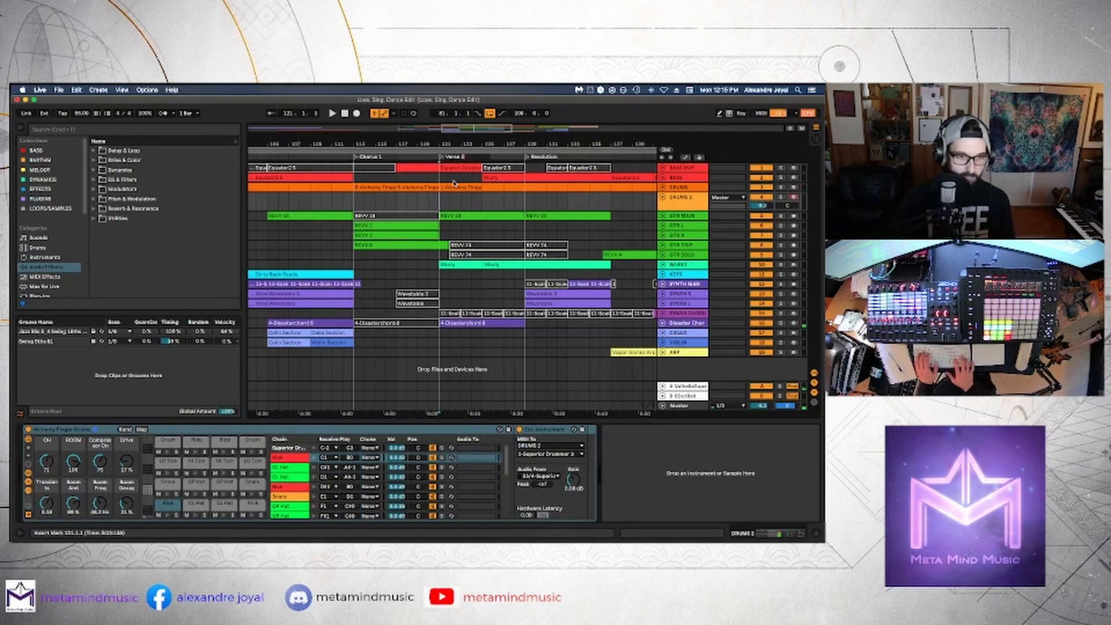
type("rse 1")
key("Return")
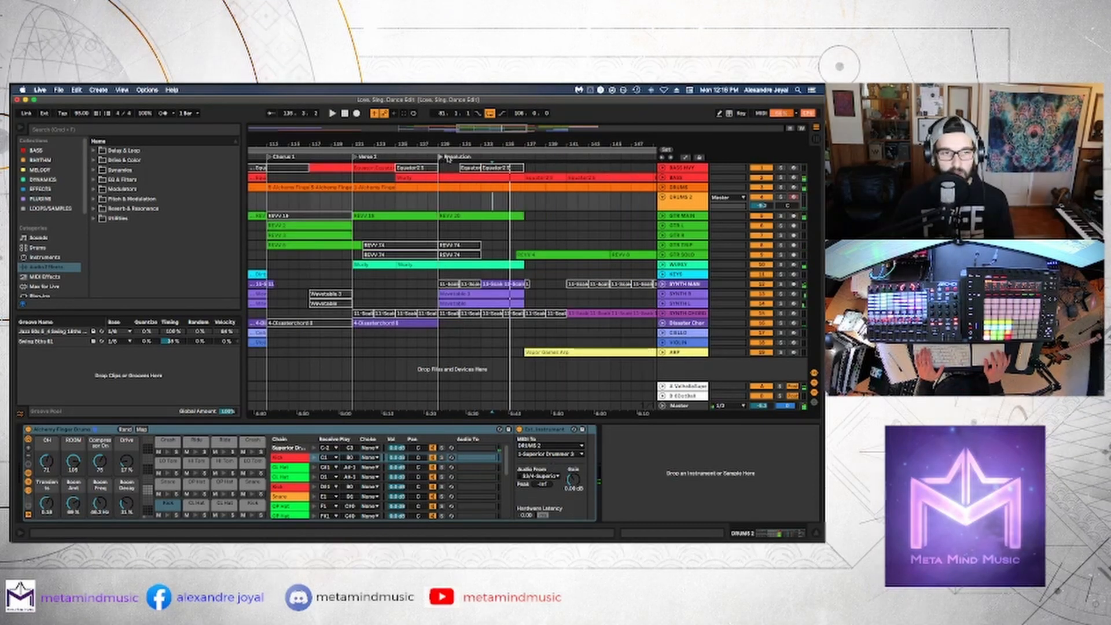
- Move the Resolution locator to bar 137, where the ARP clip starts, and rename it as Solo
left_click_drag(440, 158, 524, 161)
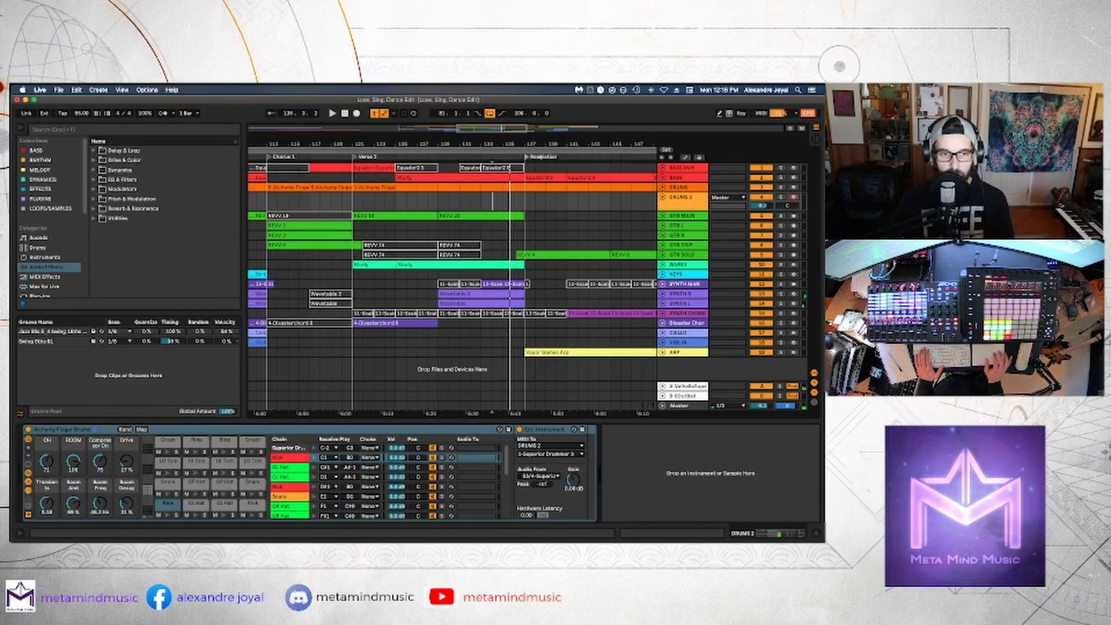
right_click(540, 157)
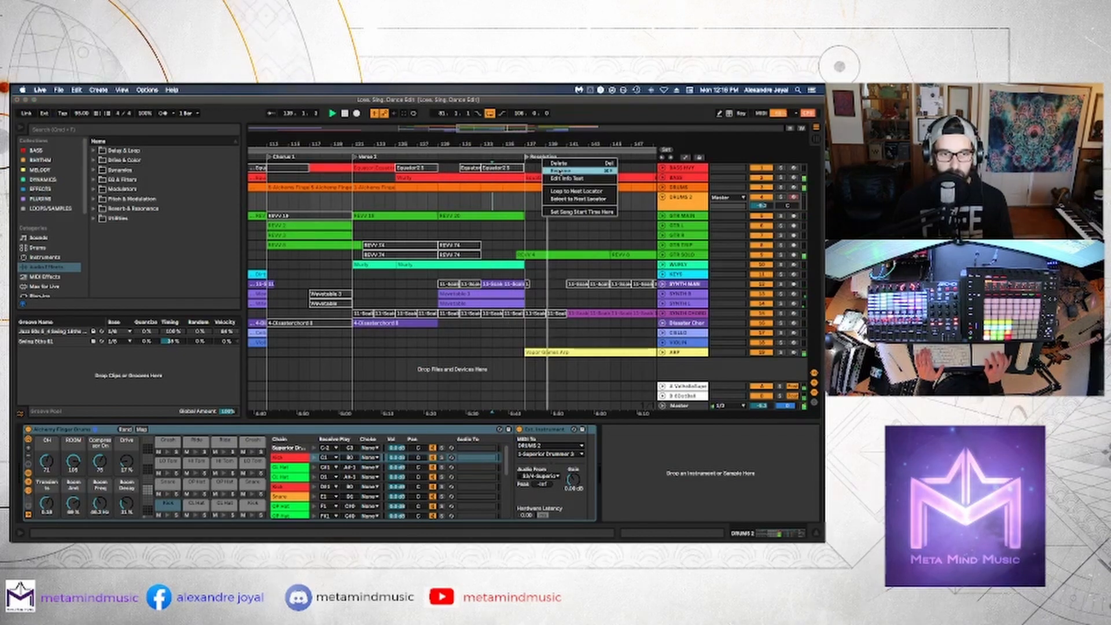
left_click(558, 171)
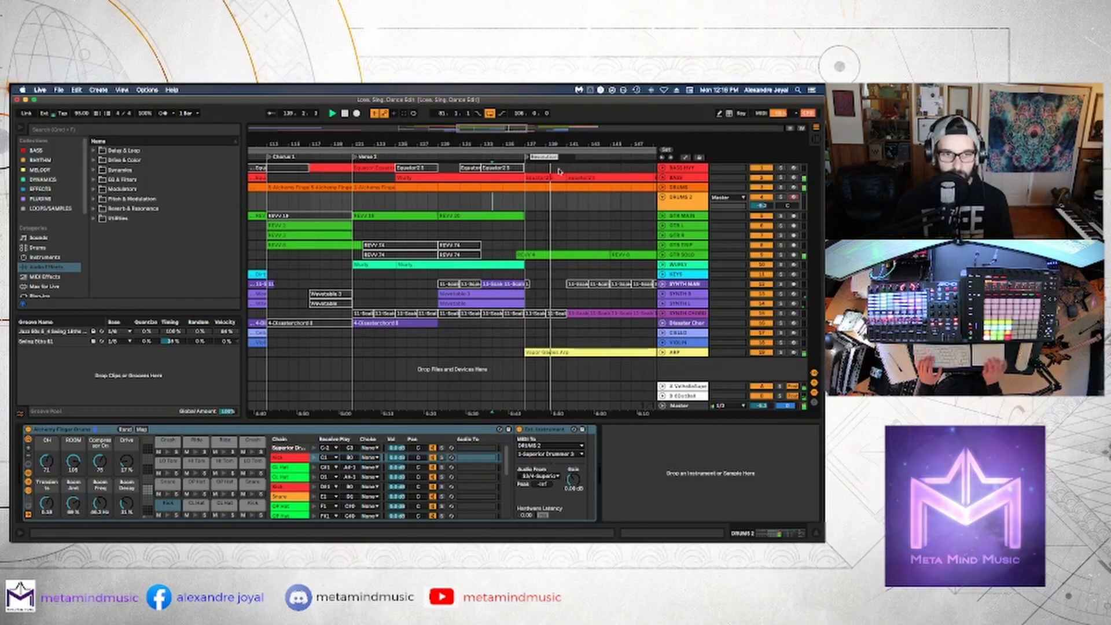
type("Solo")
key("Return")
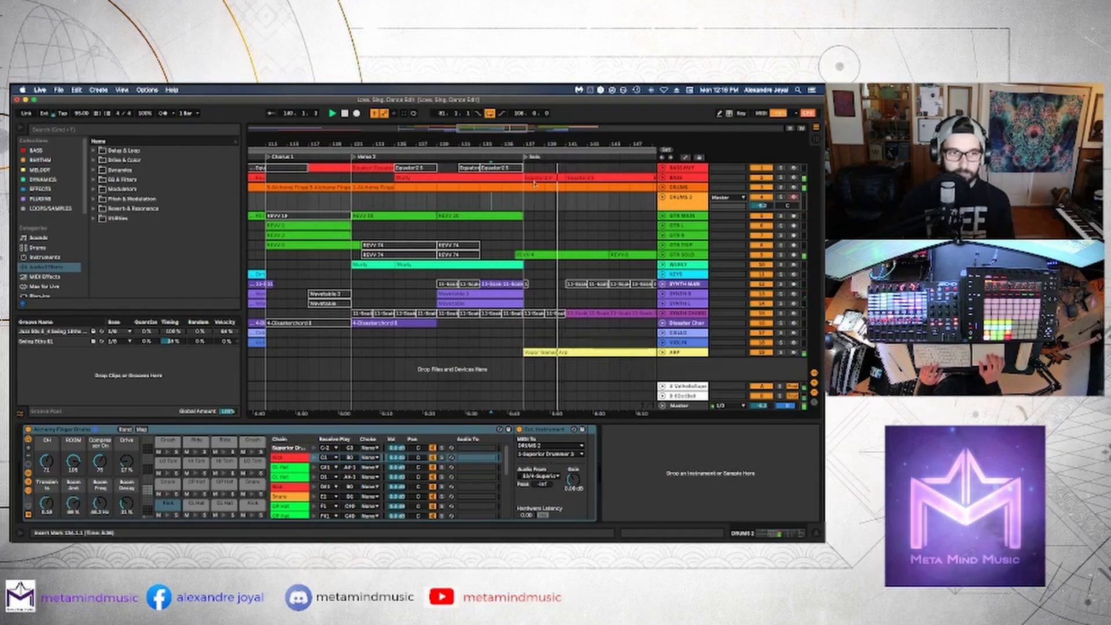
- Add a locator named Chorus at bar 155, where the BASS HVY and DRUMS clips resume after the solo
scroll(534, 184, "right", 5)
left_click(570, 197)
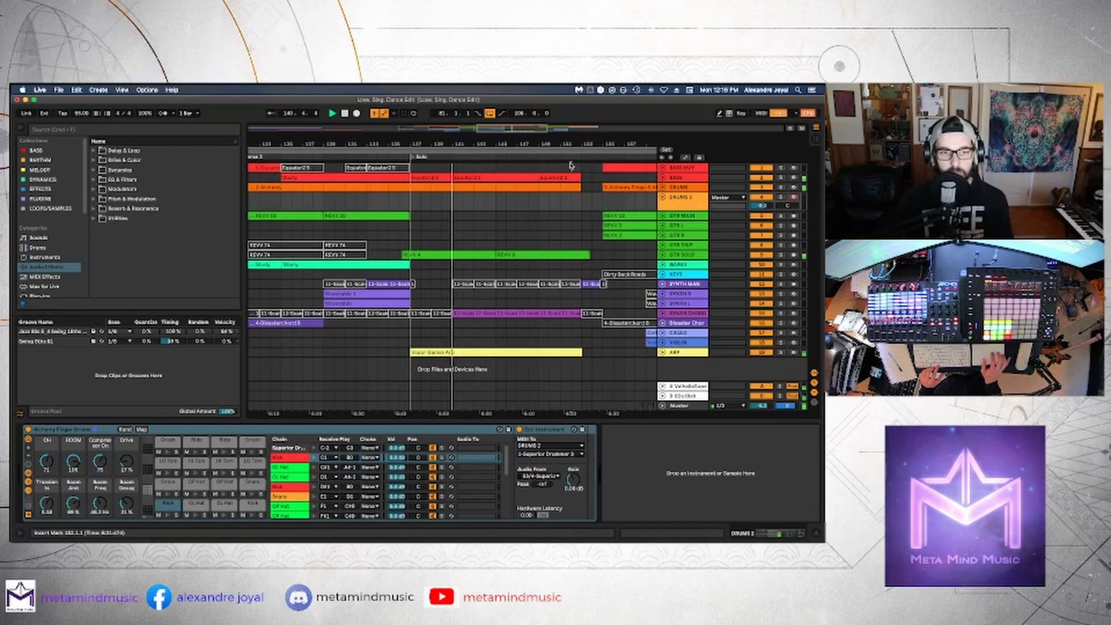
left_click(570, 166)
scroll(576, 169, "right", 5)
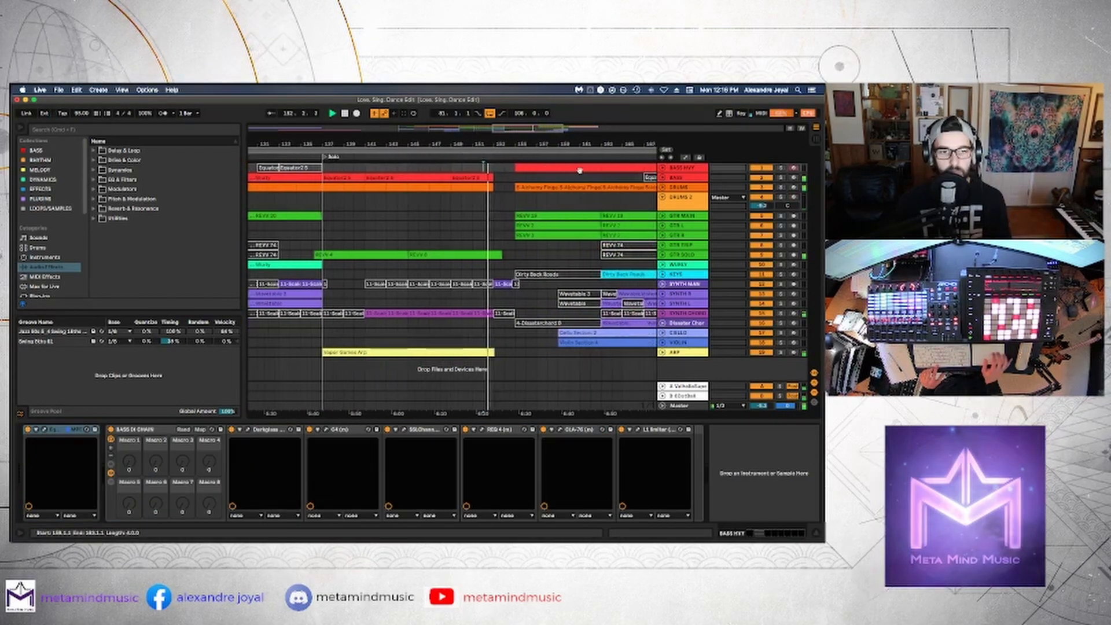
scroll(579, 170, "right", 5)
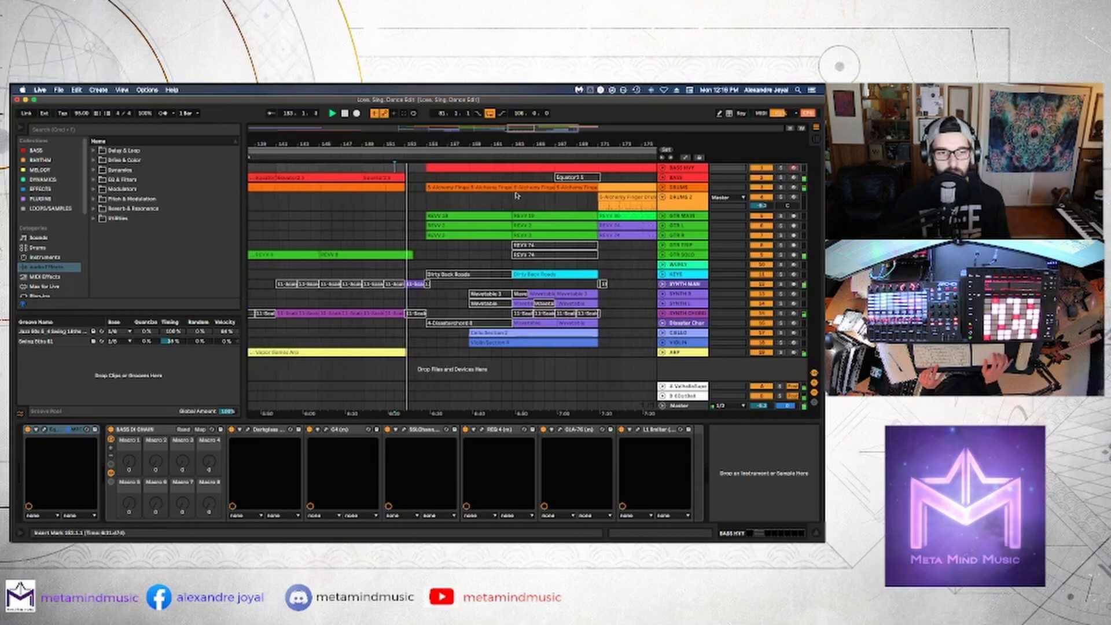
scroll(517, 196, "right", 1)
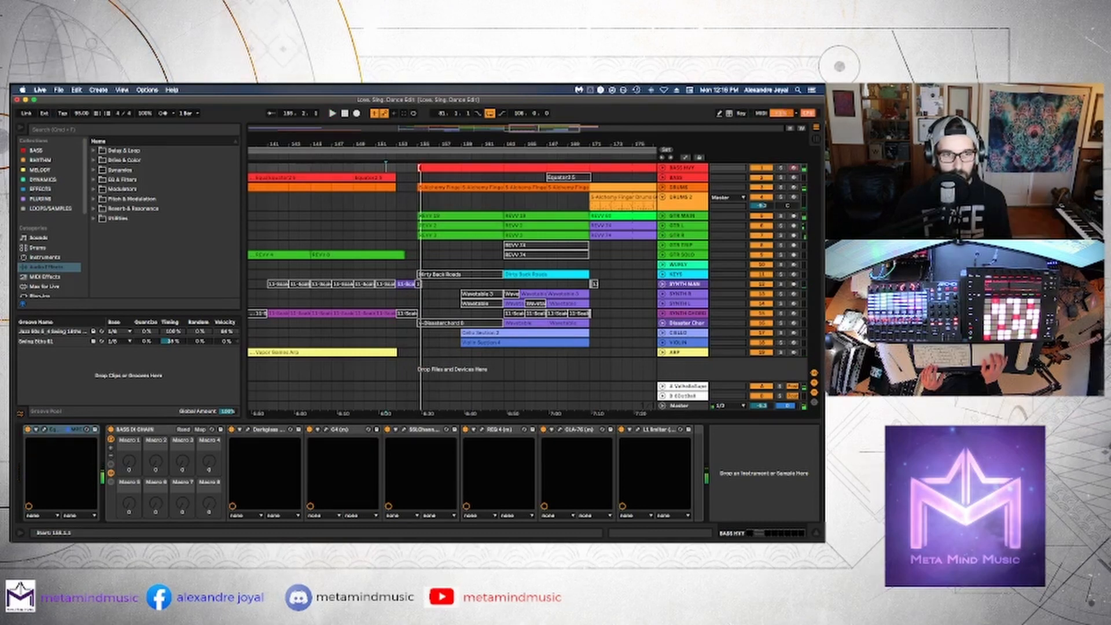
left_click_drag(418, 167, 461, 165)
right_click(418, 158)
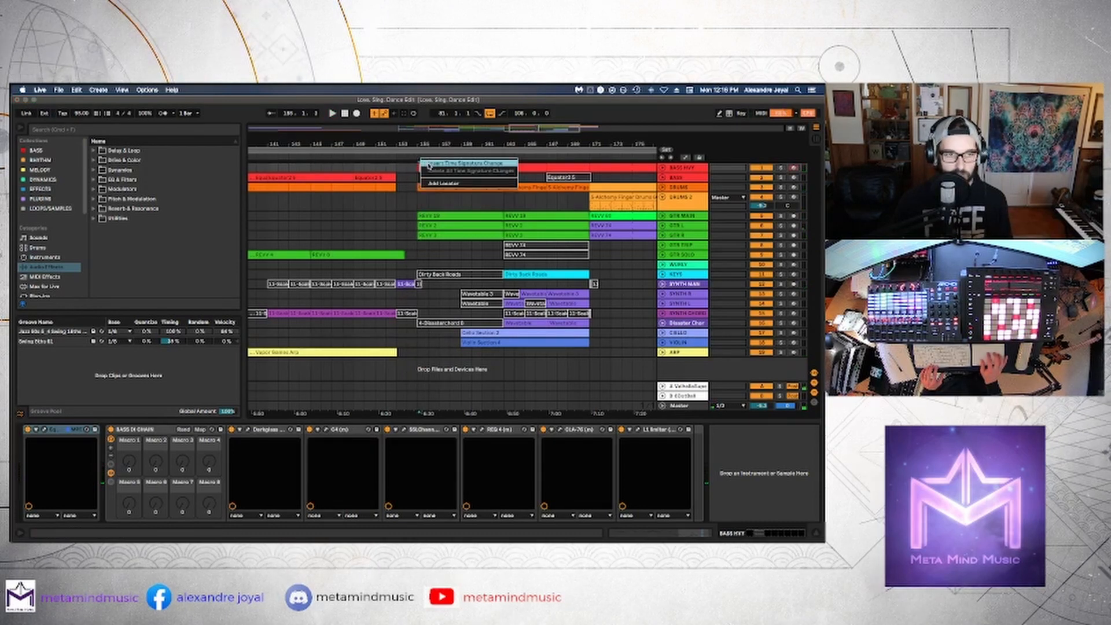
left_click(431, 164)
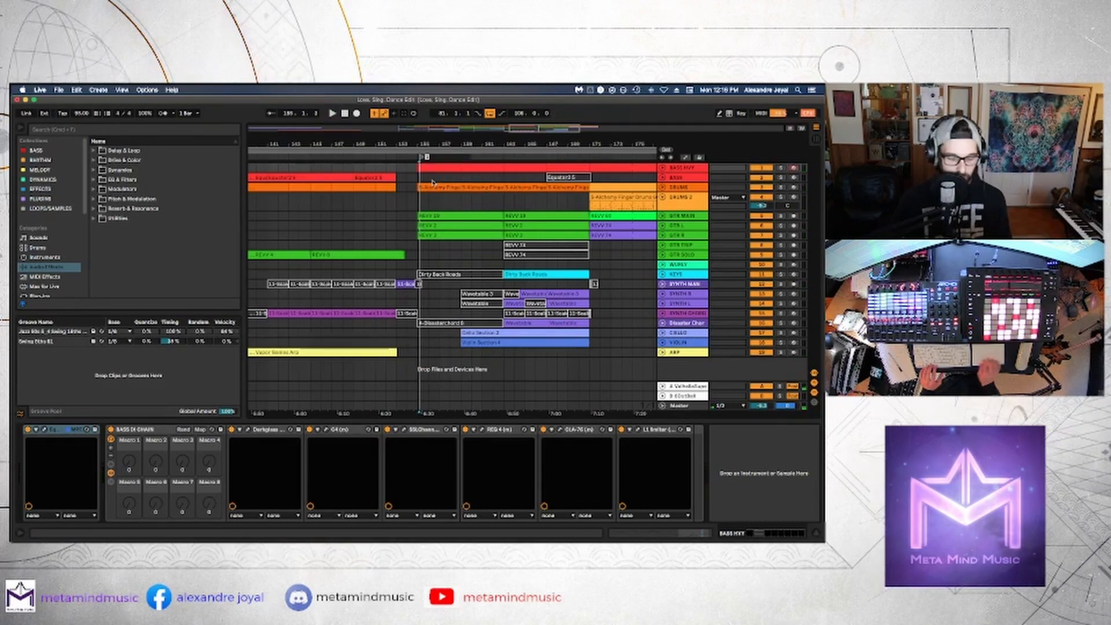
type("Chorus")
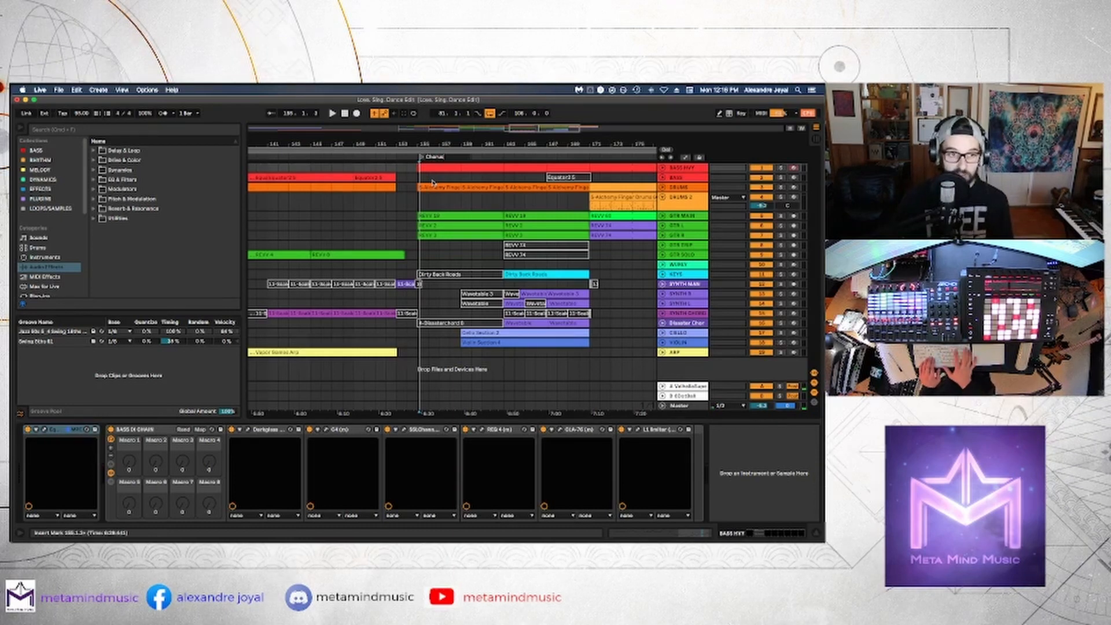
key("Return")
- Rename the Chorus locator at bar 155 as Chorus 2
right_click(436, 158)
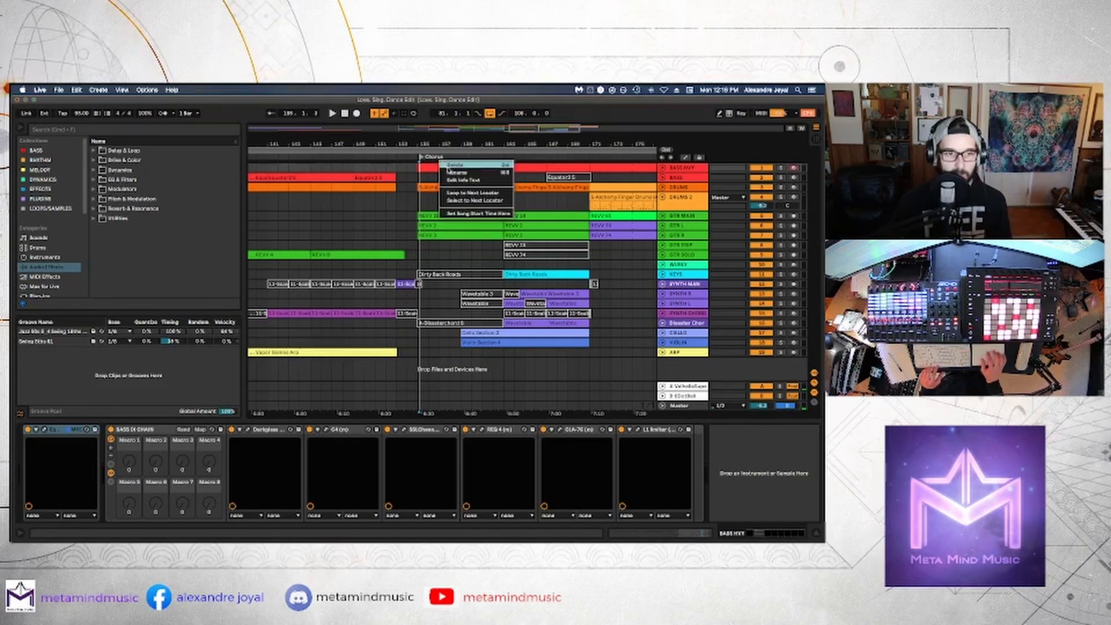
left_click(452, 169)
type("Chorus 2")
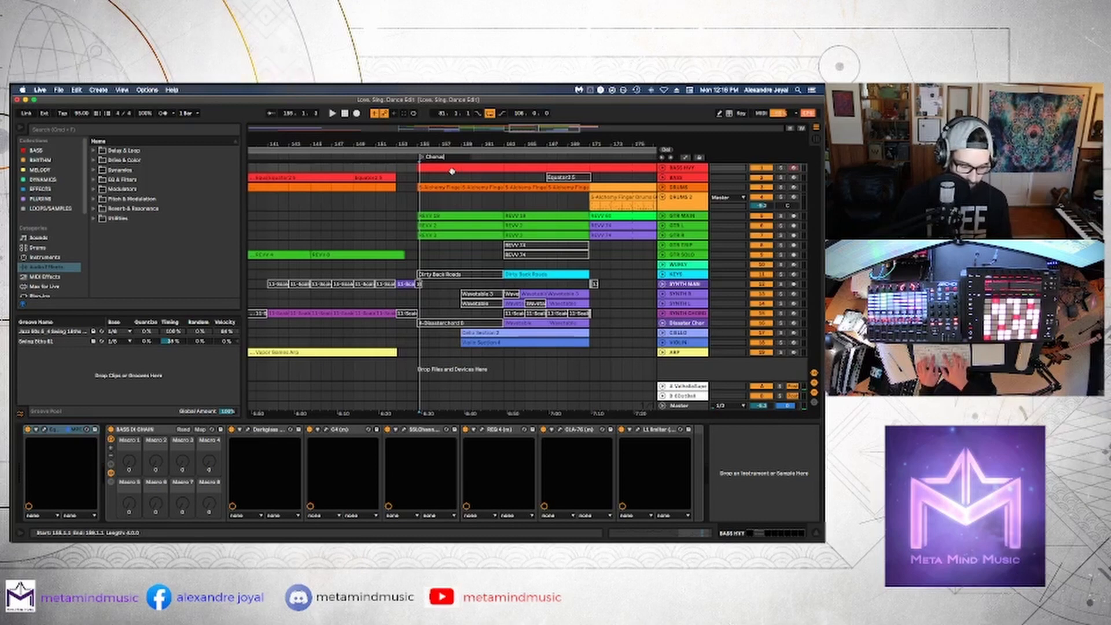
- Play the song briefly and add a locator named Outro at bar 171, where the DRUMS 2 clips begin
scroll(452, 172, "right", 6)
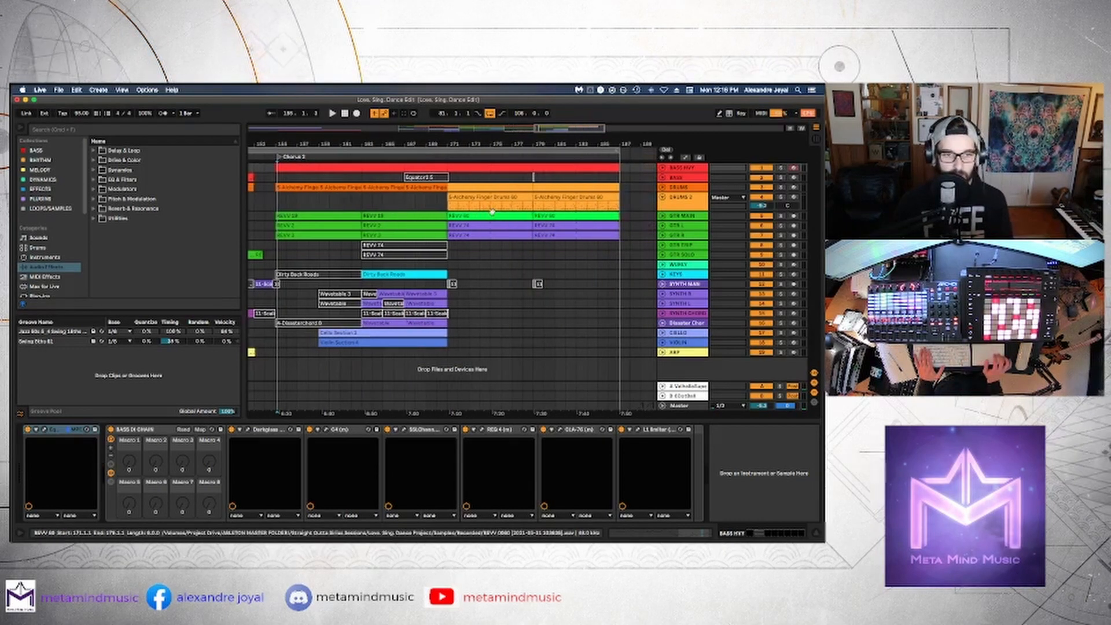
key("space")
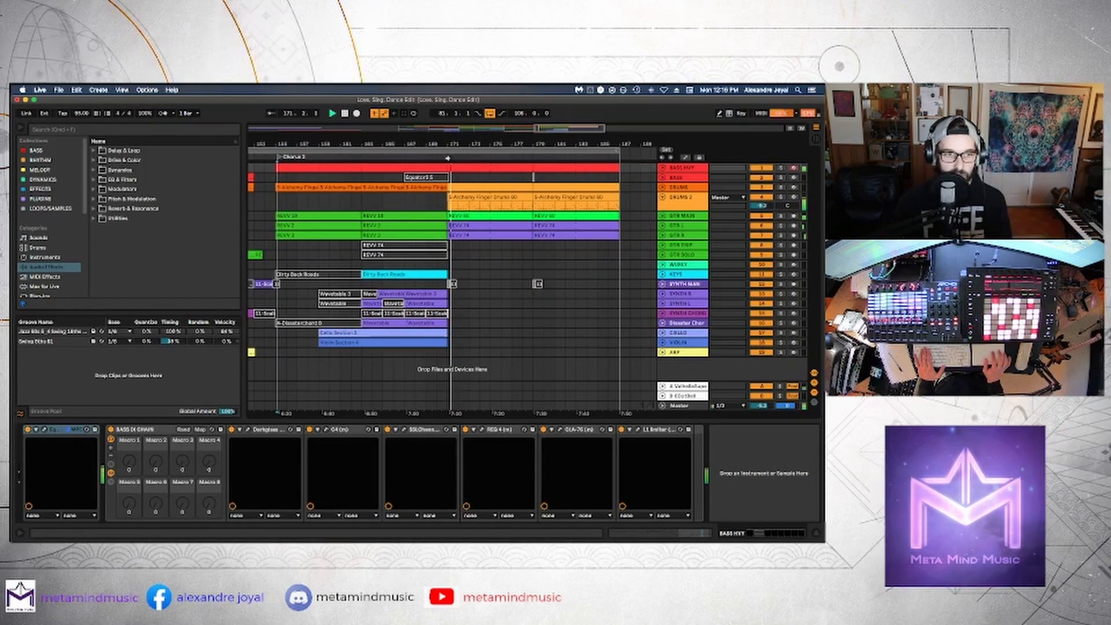
right_click(448, 158)
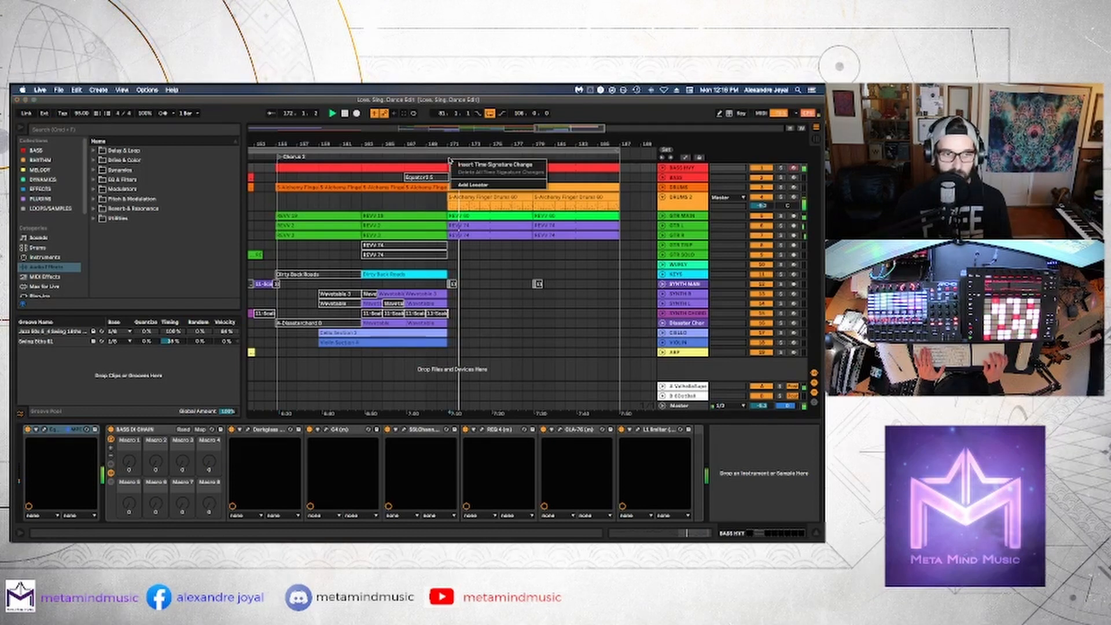
left_click(460, 184)
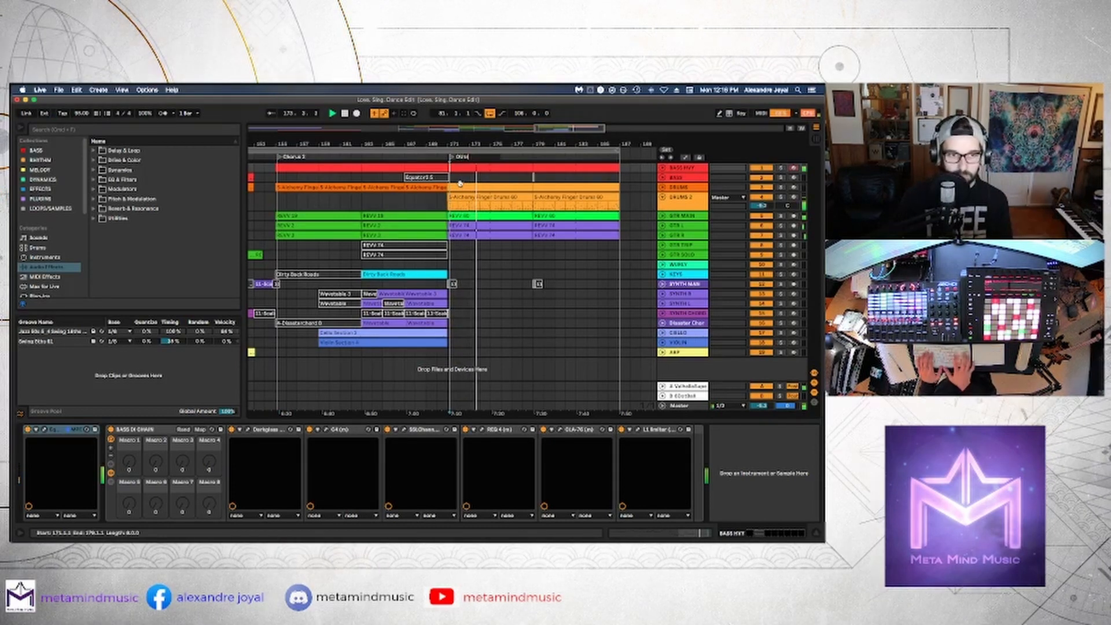
type("O")
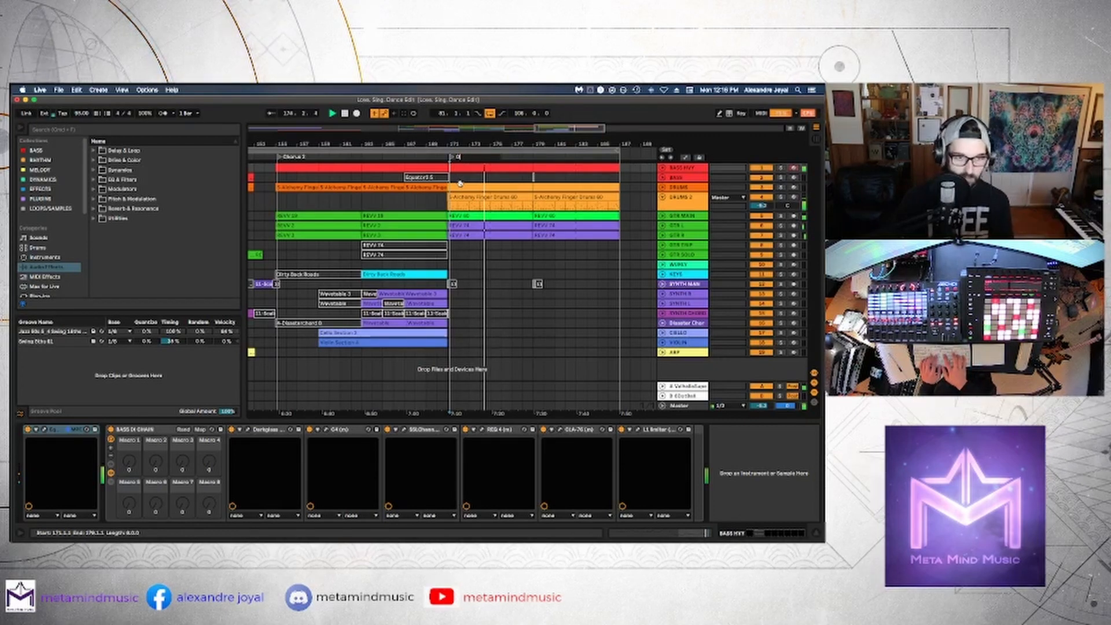
type("u")
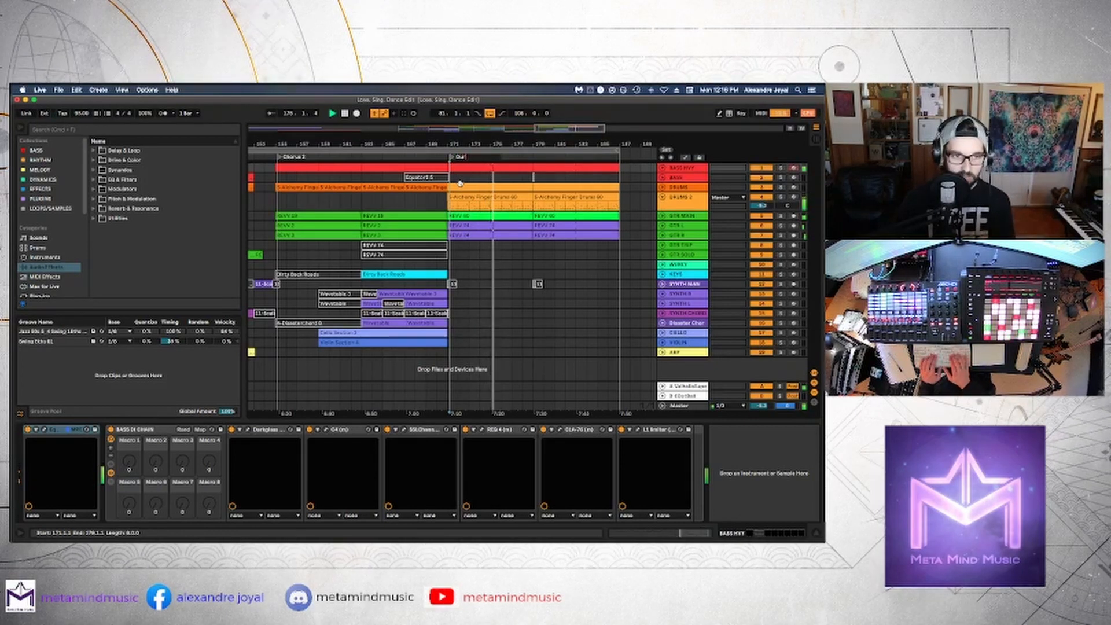
type("tro")
key("Return")
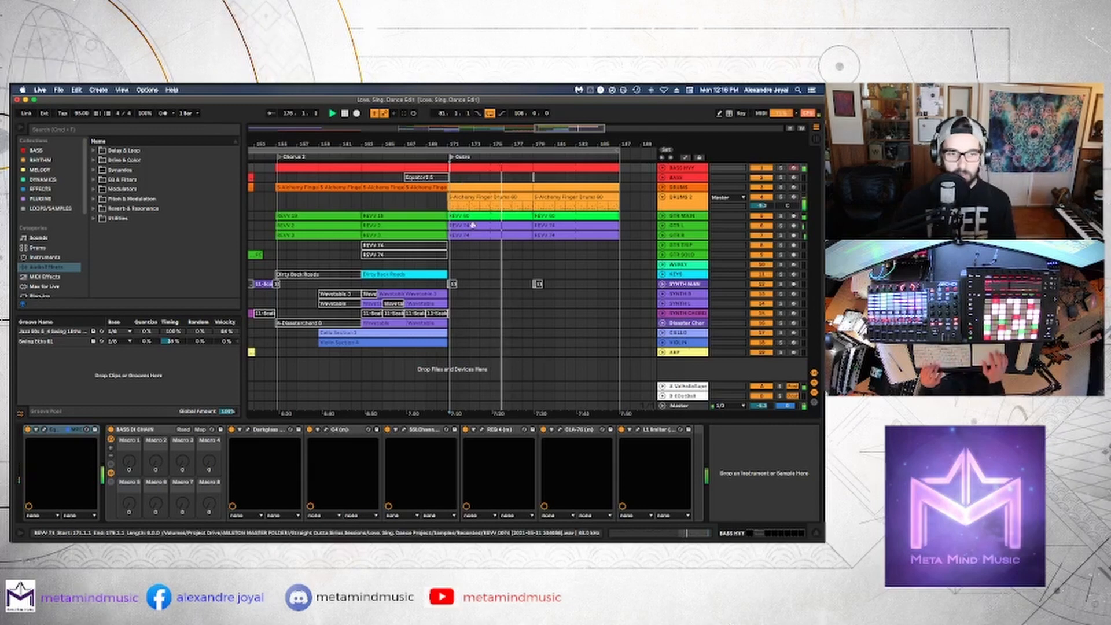
key("space")
- Group the BASS HVY and BASS tracks
scroll(473, 231, "down", 5)
scroll(475, 233, "down", 5)
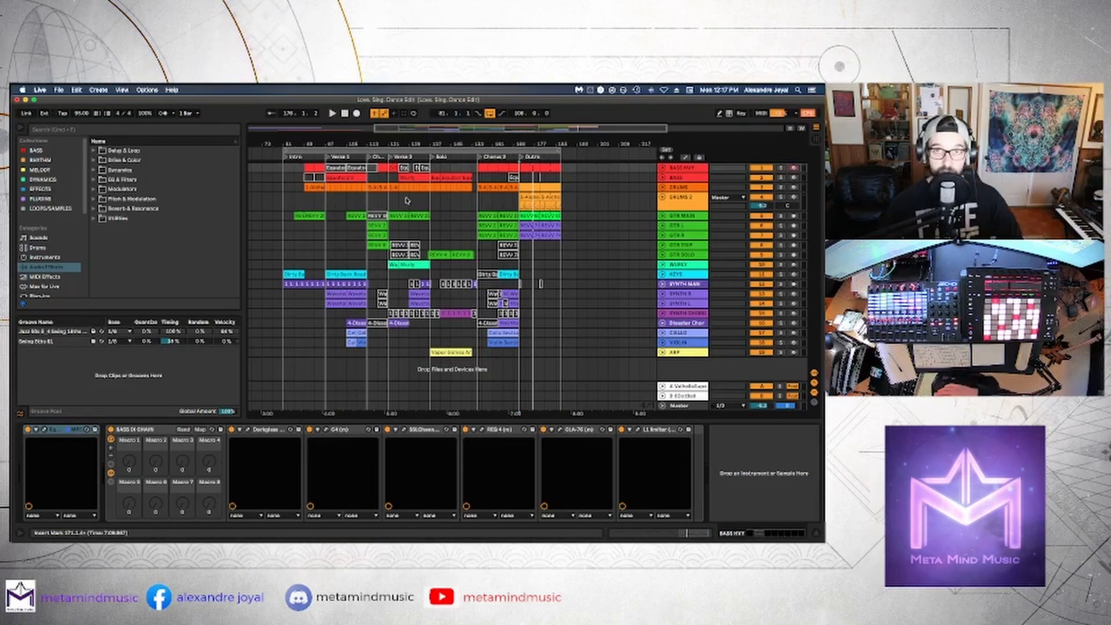
left_click(683, 169)
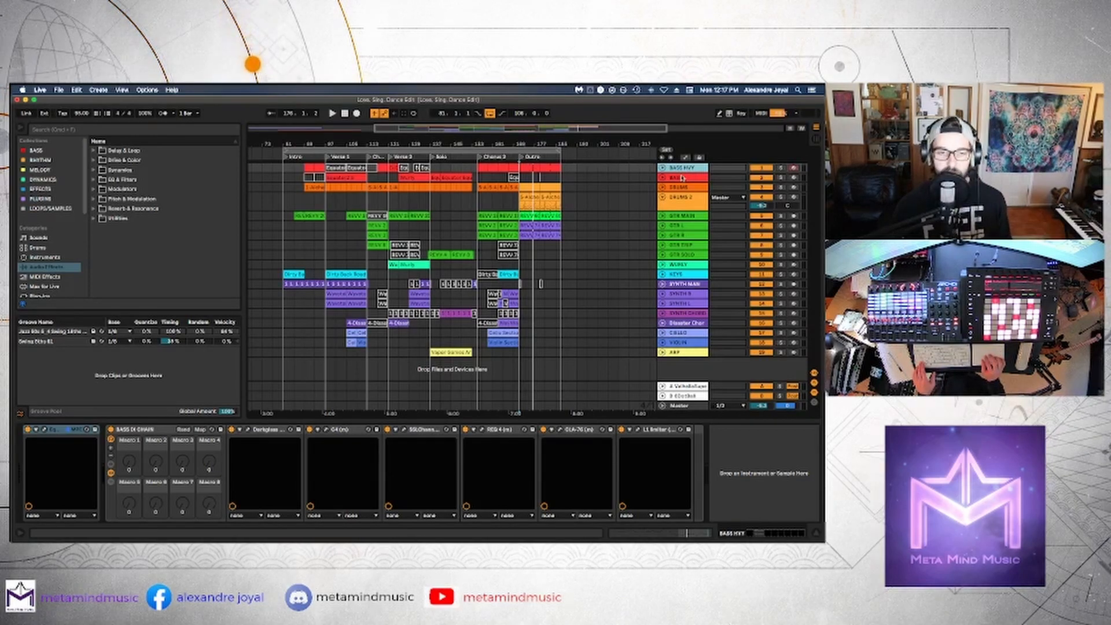
left_click(683, 178)
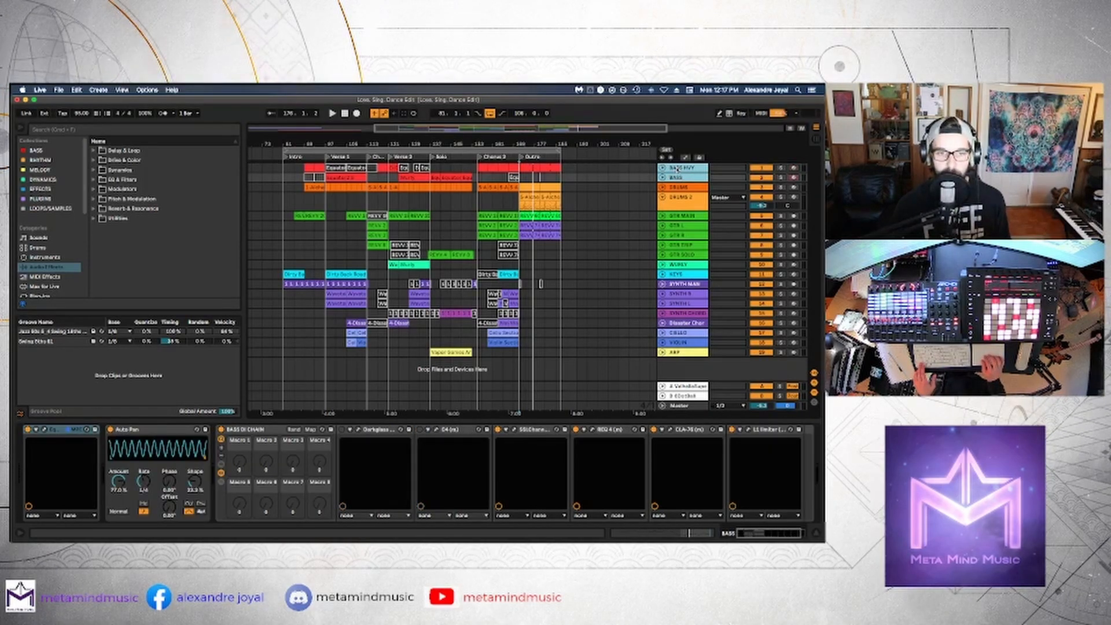
right_click(676, 167)
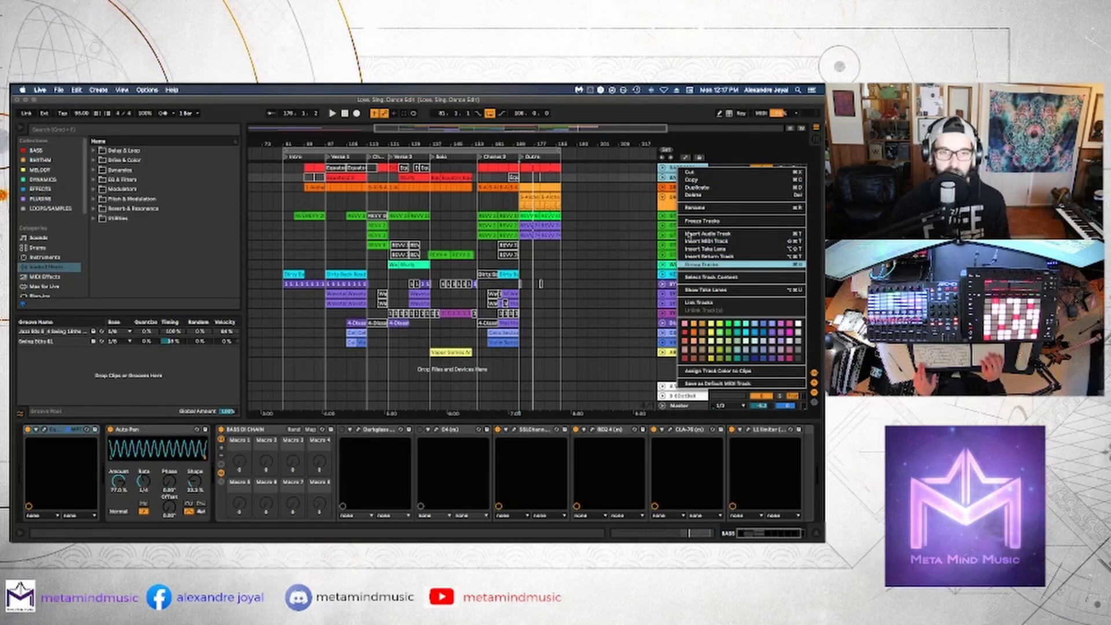
key("Return")
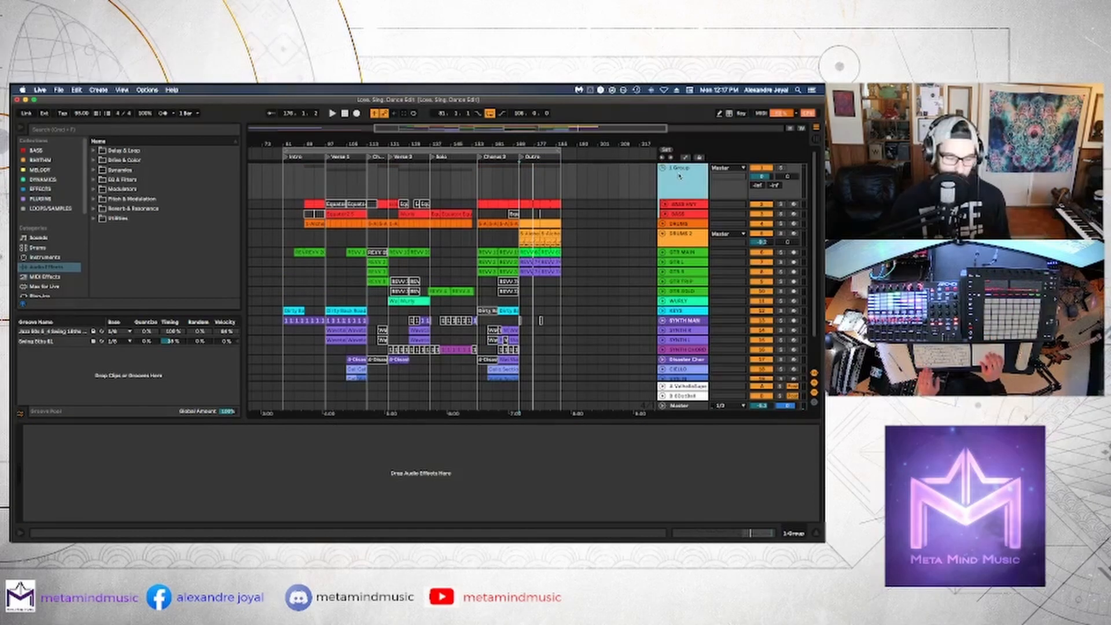
- Rename the new group of bass tracks as BASS and collapse it
key("super+r")
type("B")
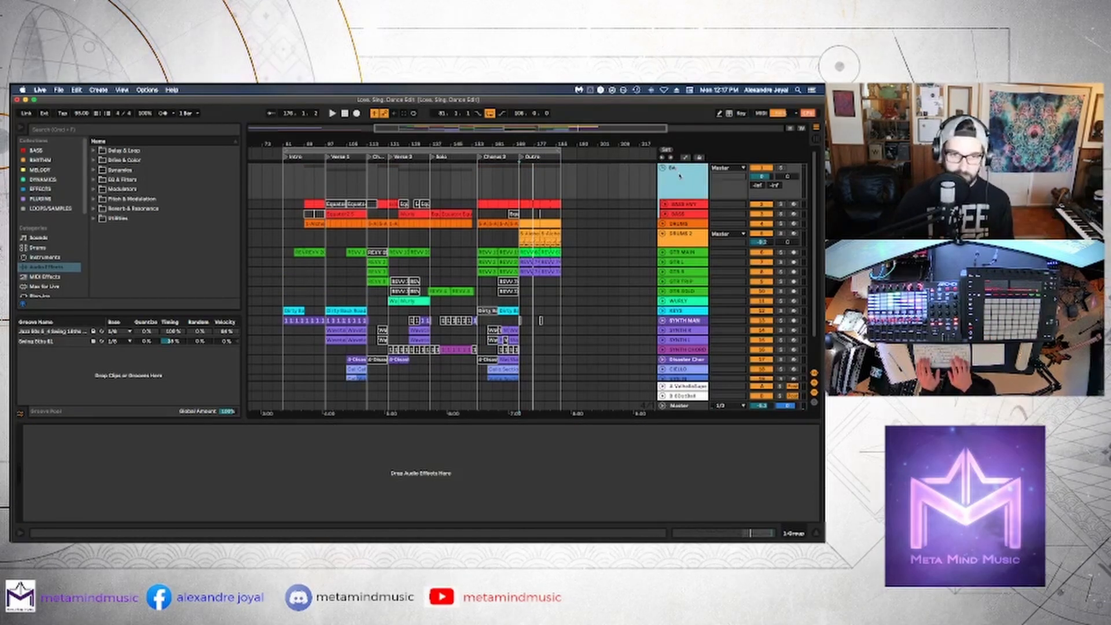
key("Return")
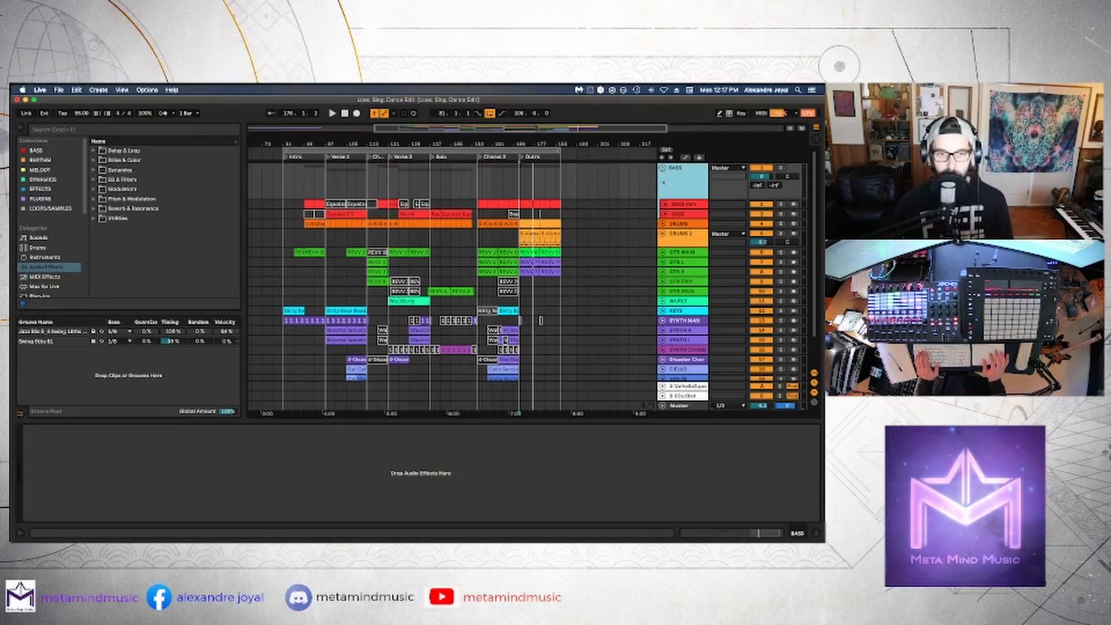
left_click(662, 167)
- Group the DRUMS and DRUMS 2 tracks into a collapsed group named DRUMS
left_click(678, 178)
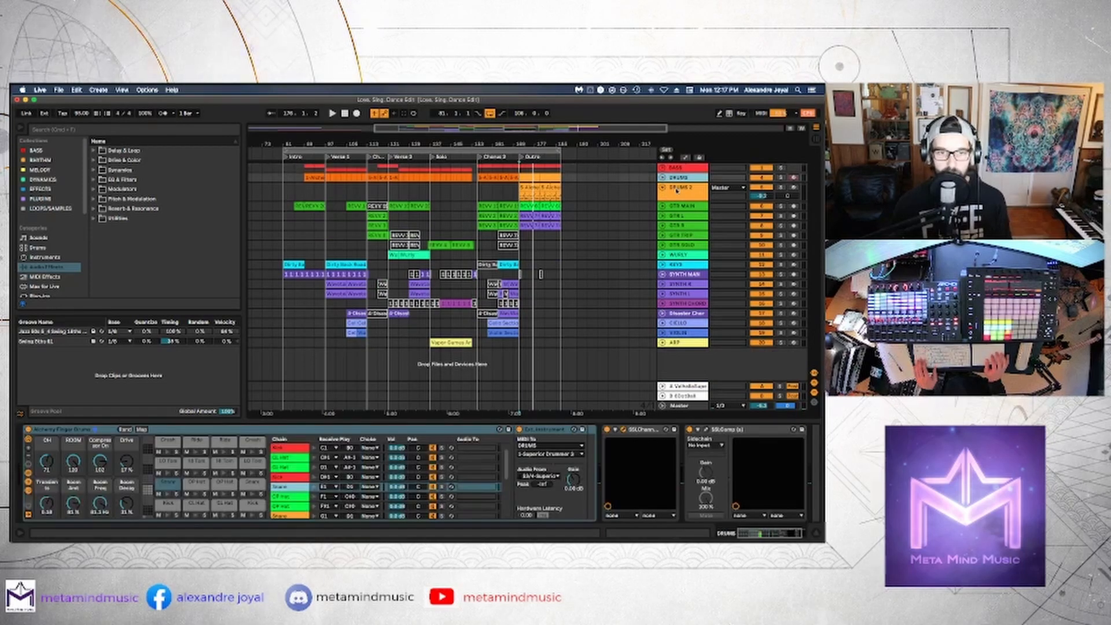
left_click(677, 189)
right_click(678, 189)
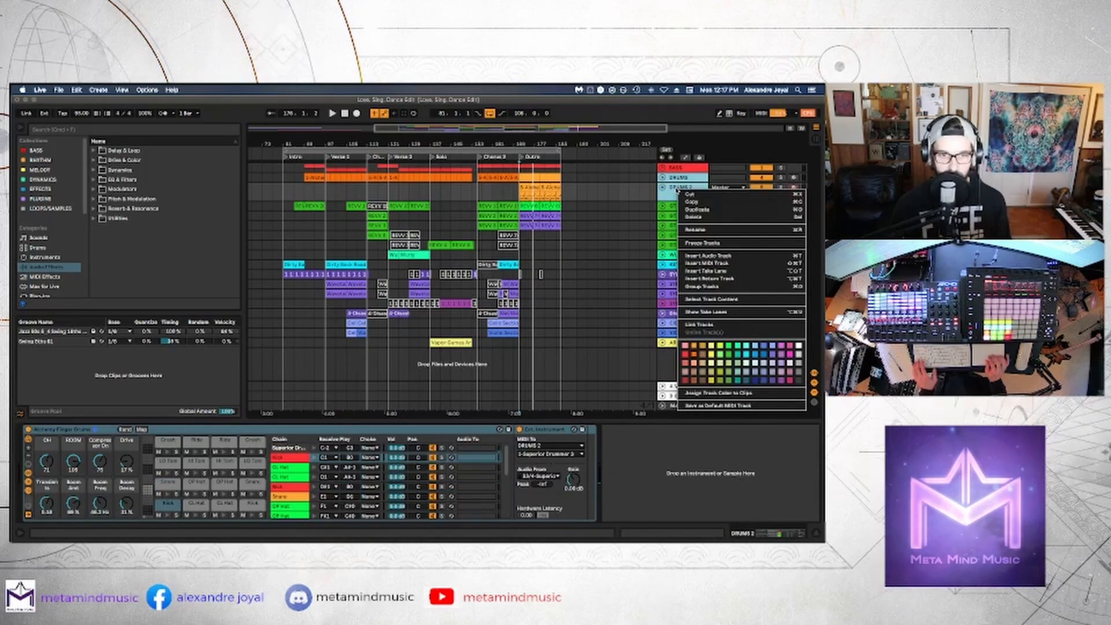
left_click(701, 287)
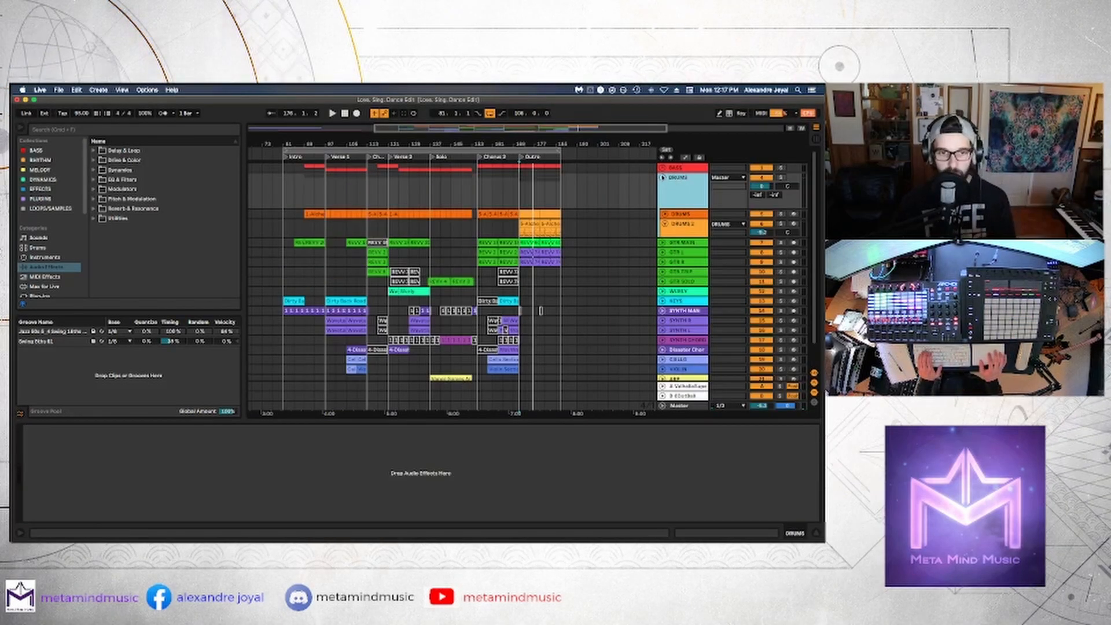
left_click(664, 177)
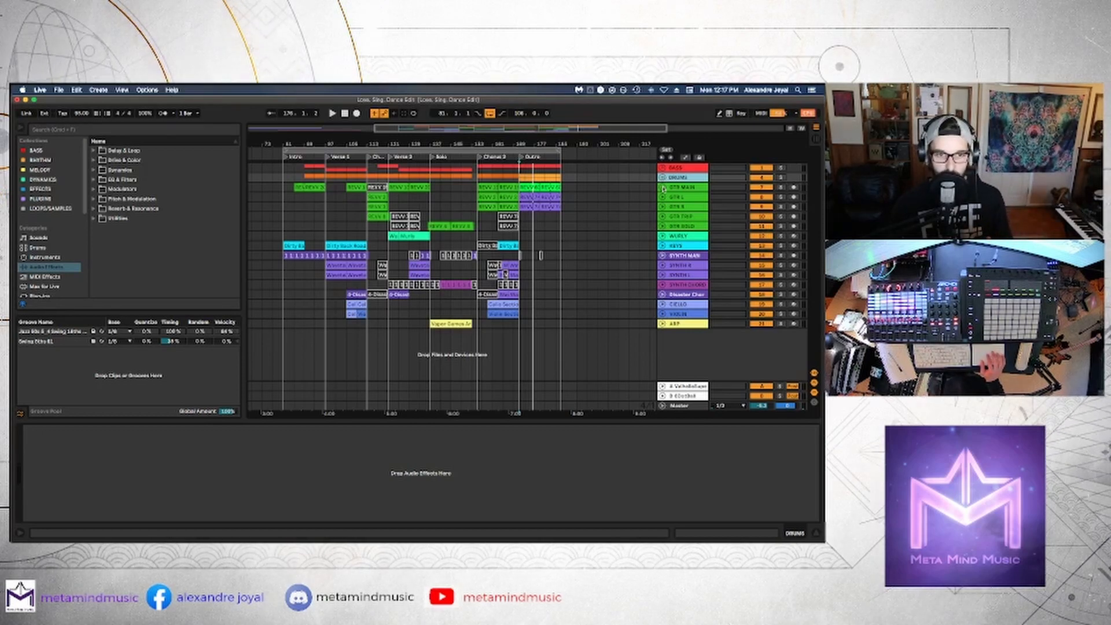
- Group the guitar tracks from GTR MAIN through GTR SOLO
left_click(675, 188)
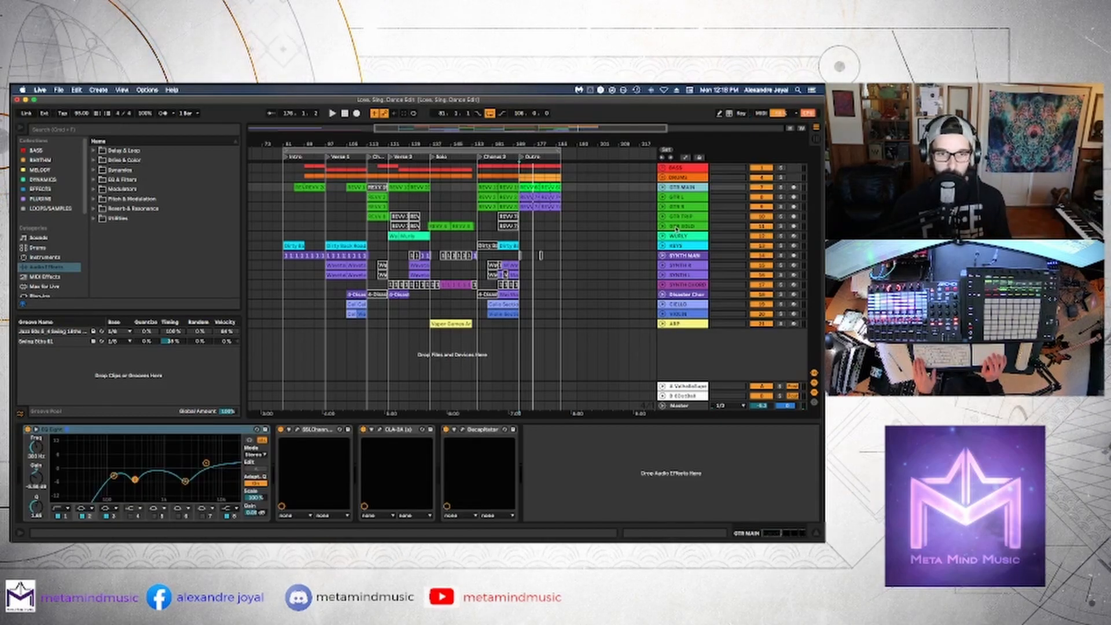
left_click(676, 226, "shift")
key("super+g")
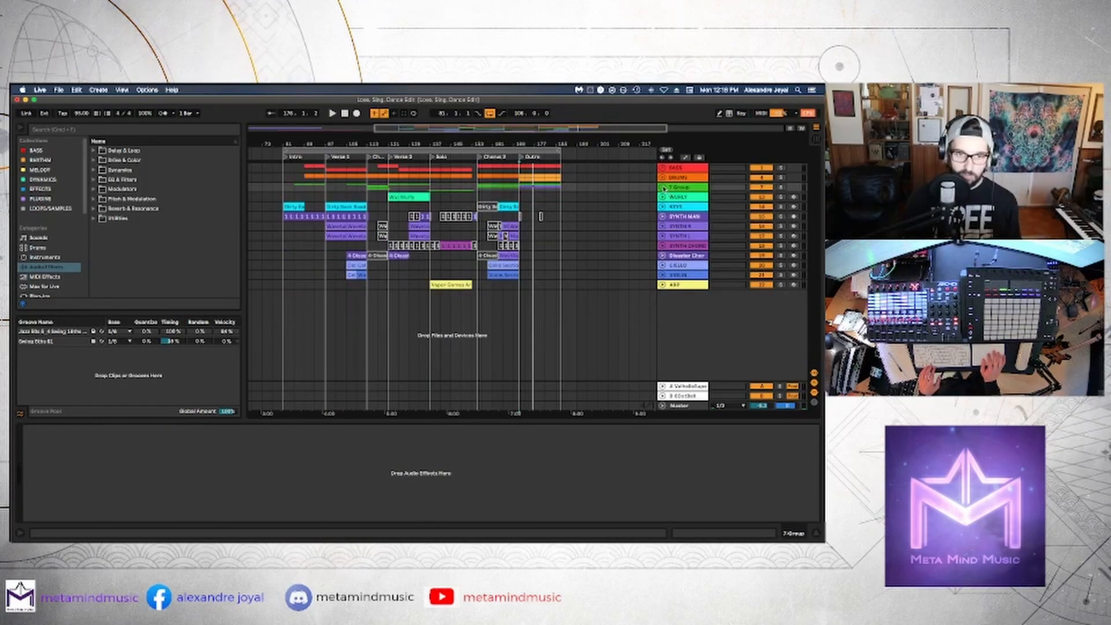
- Rename the new group of guitar tracks as GTR and collapse it
left_click(685, 188)
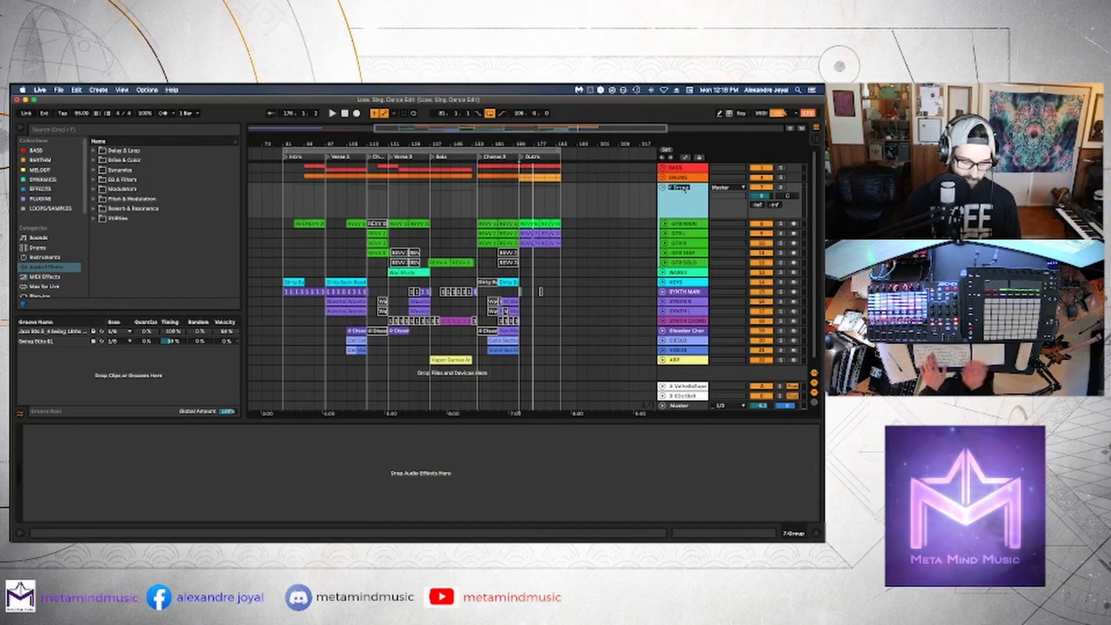
key("super+r")
type("GTR")
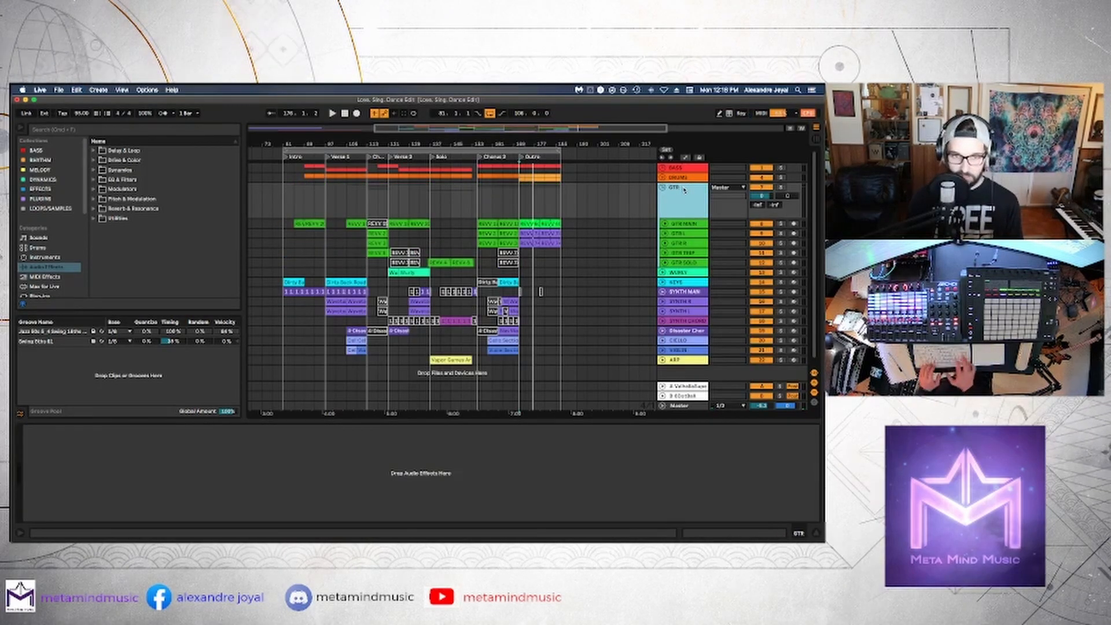
left_click(663, 188)
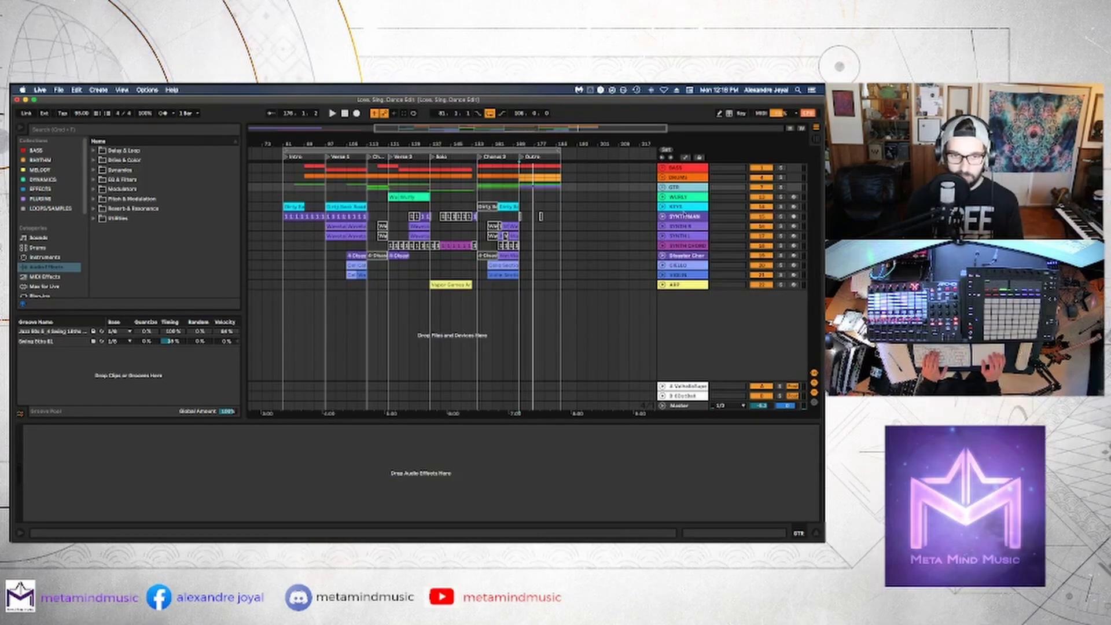
- Move the ARP track directly below the KEYS track and select the WURLY track
left_click(678, 197)
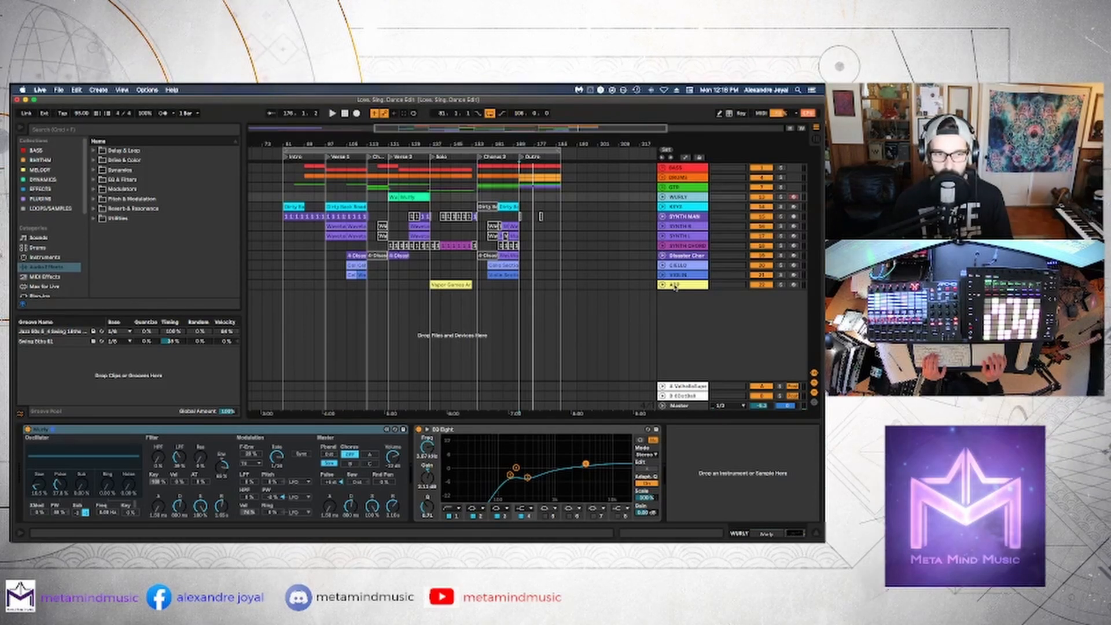
left_click_drag(675, 285, 674, 216)
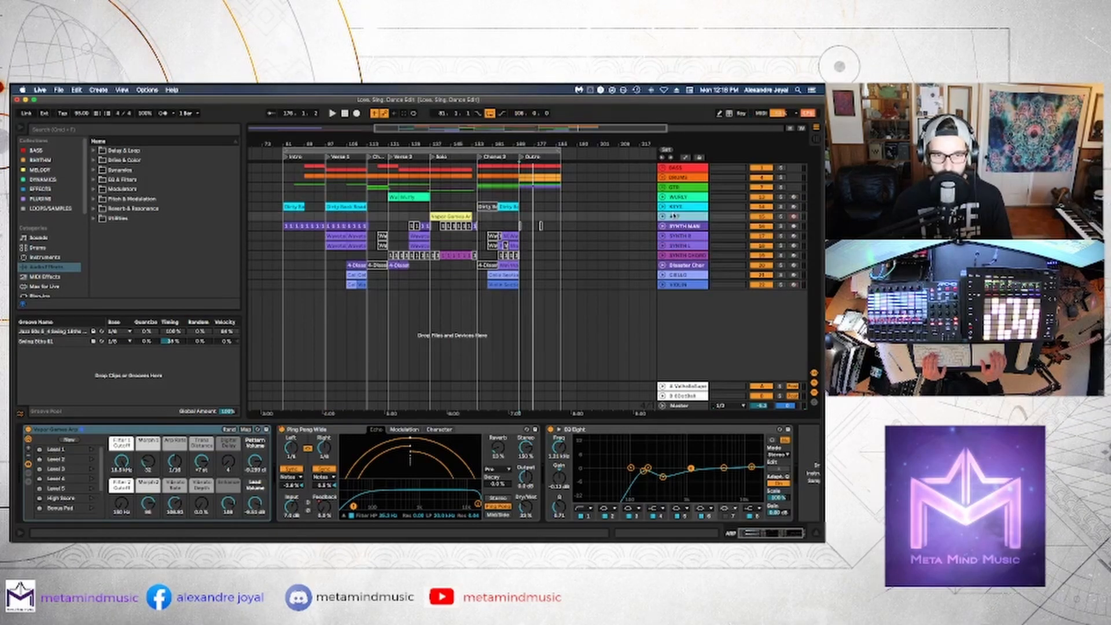
left_click(679, 198)
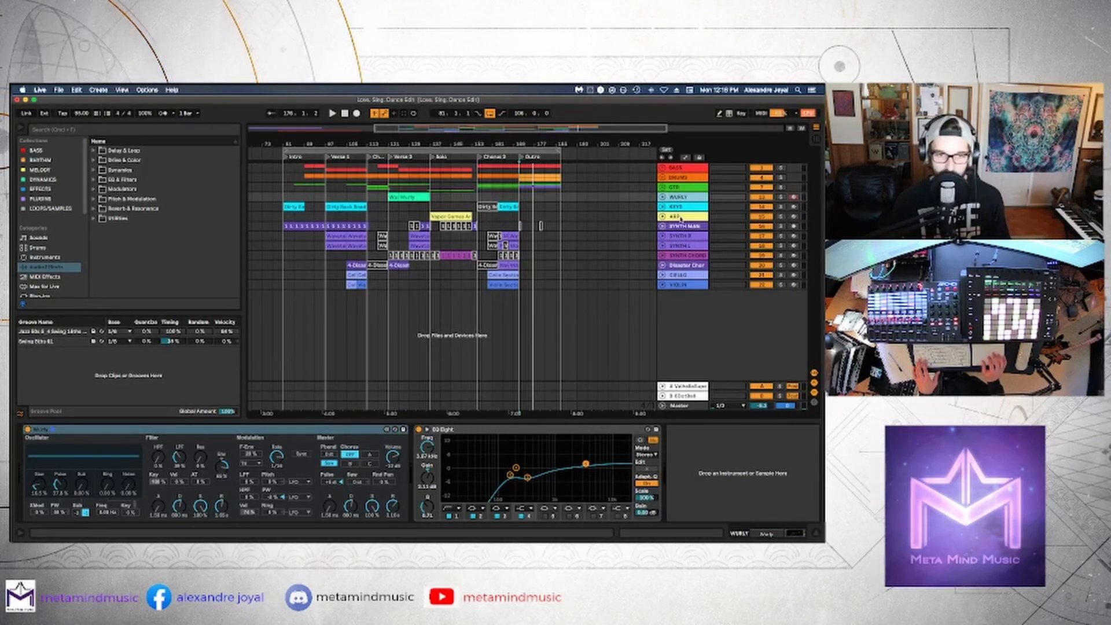
- Group the WURLY, KEYS and ARP tracks into a collapsed group named KEYS
left_click(680, 217)
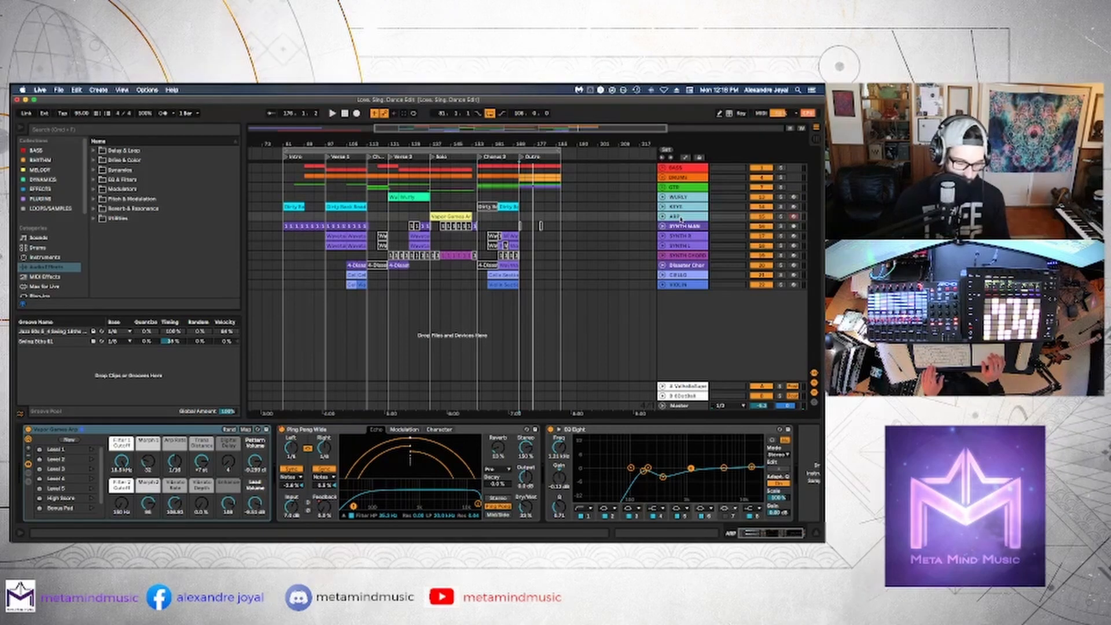
key("super+d")
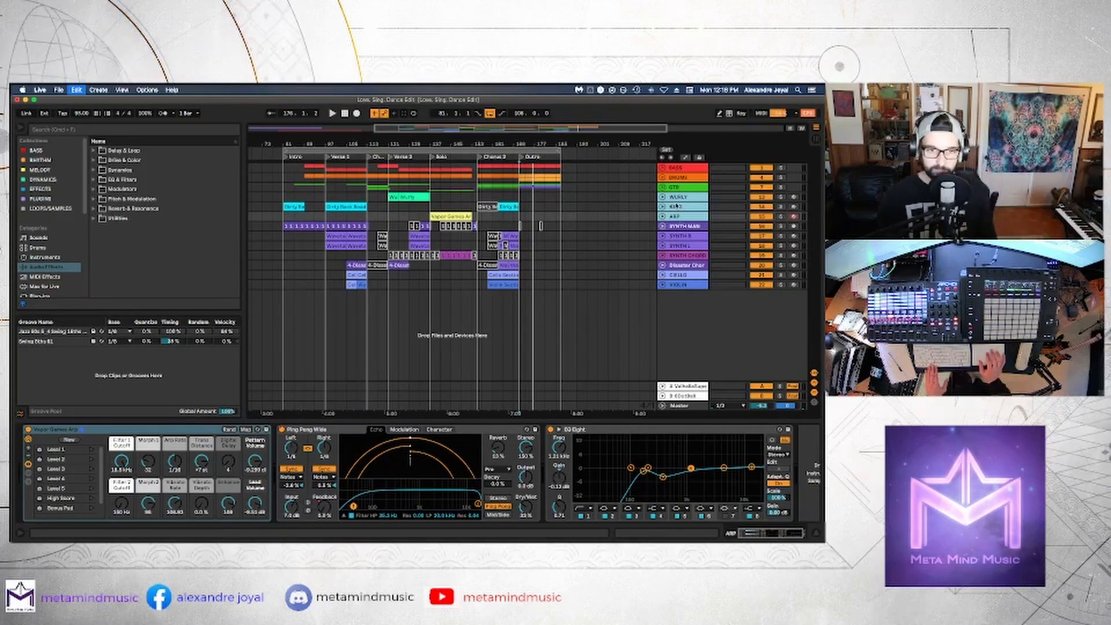
key("super+r")
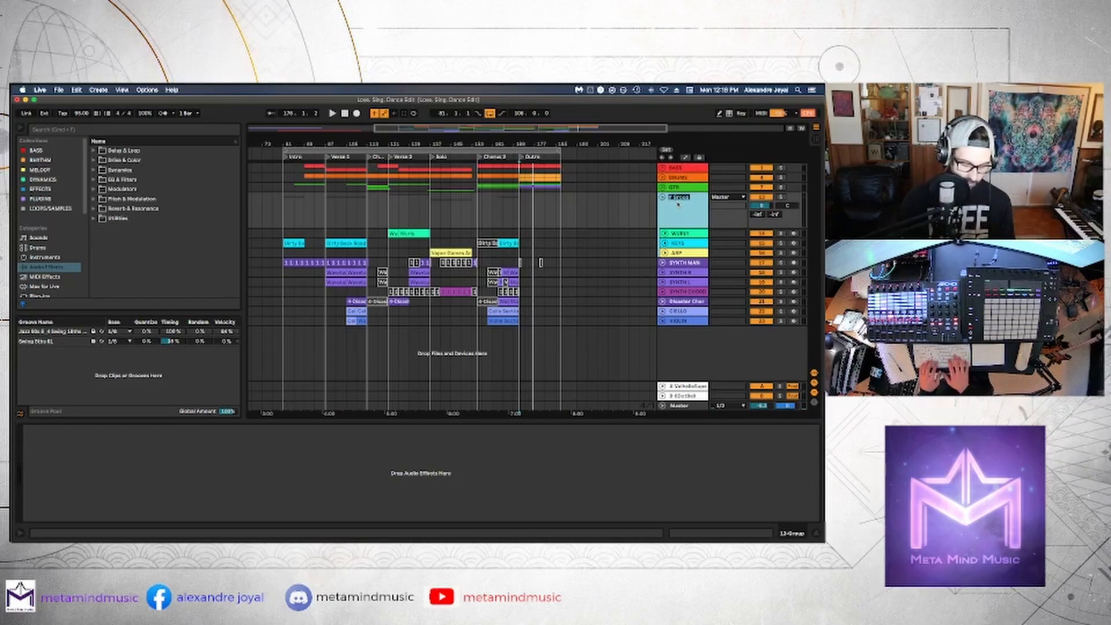
type("Key")
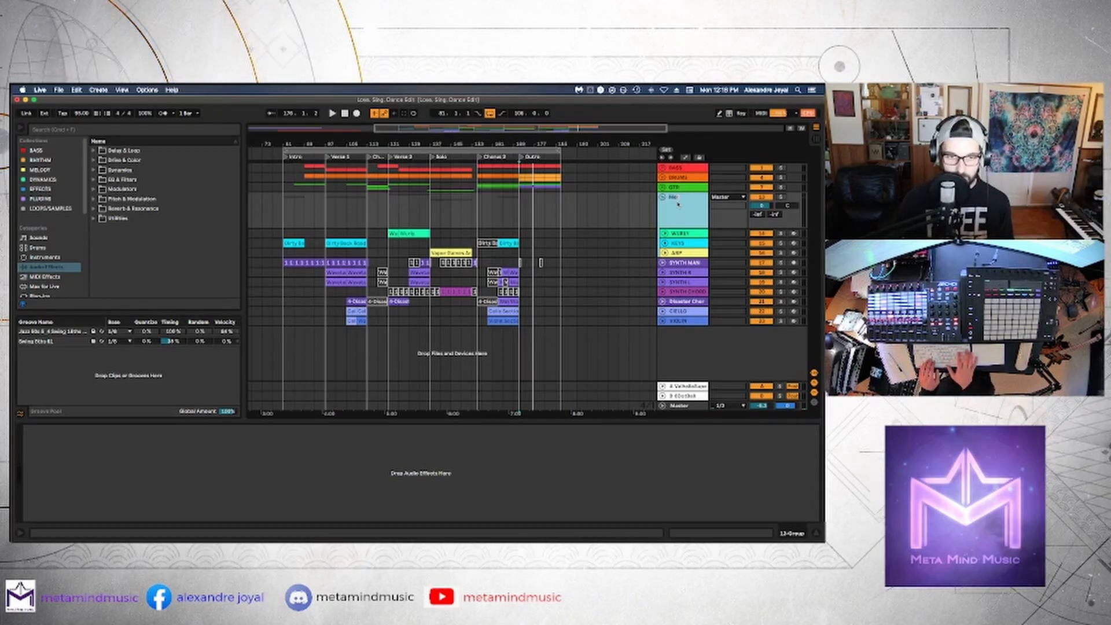
type("S")
key("Return")
left_click(664, 199)
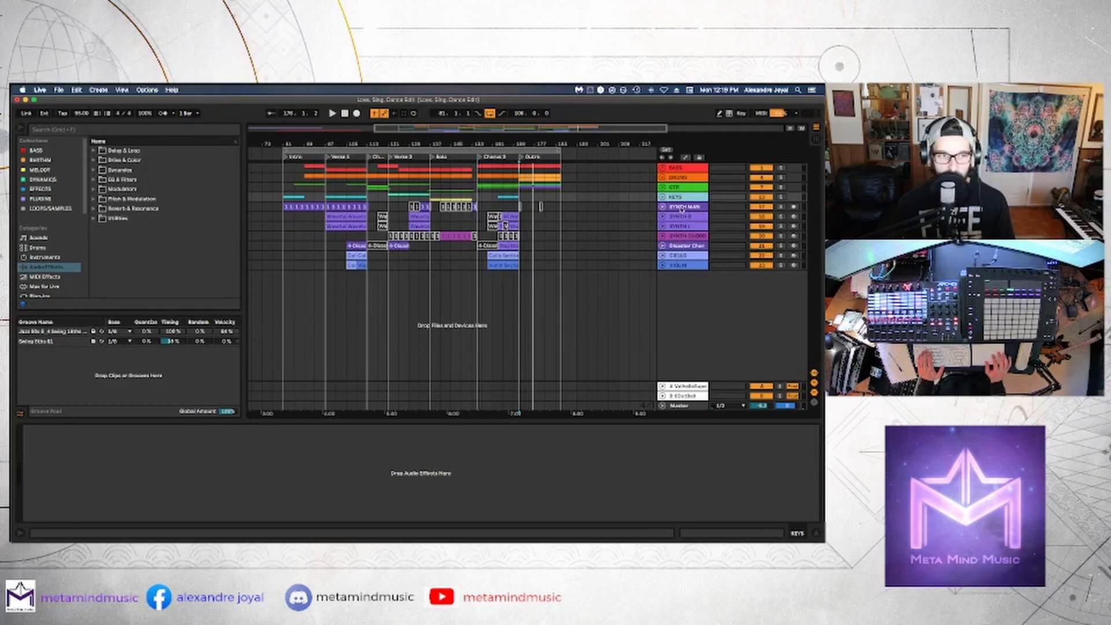
- Group the tracks from SYNTH MAN through Disaster Chords into a collapsed group named SYNTH
left_click(683, 206)
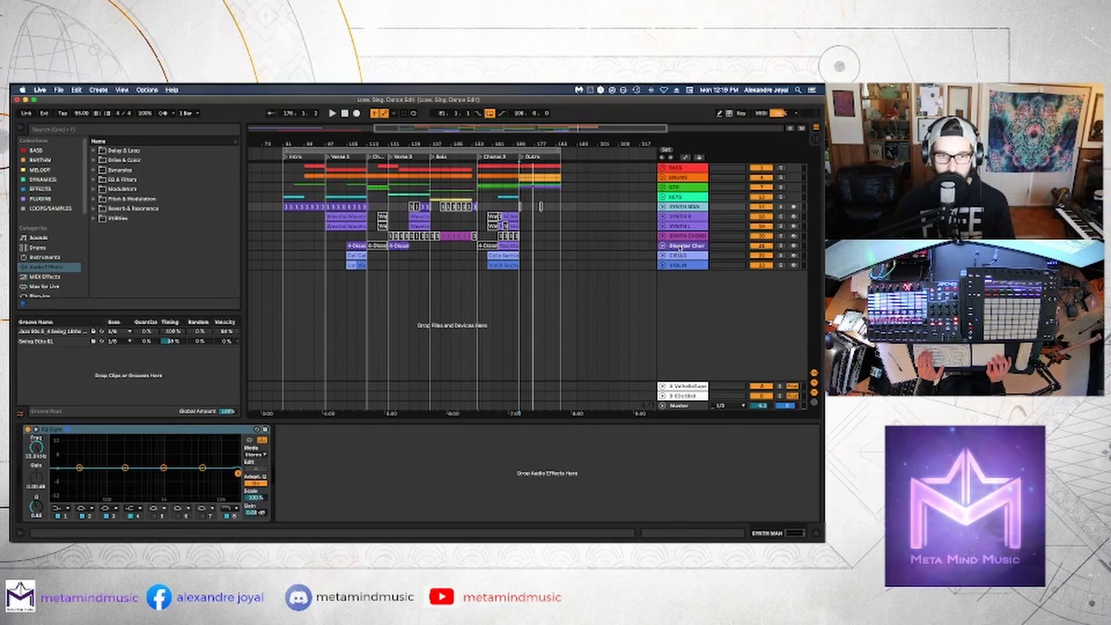
left_click(681, 247)
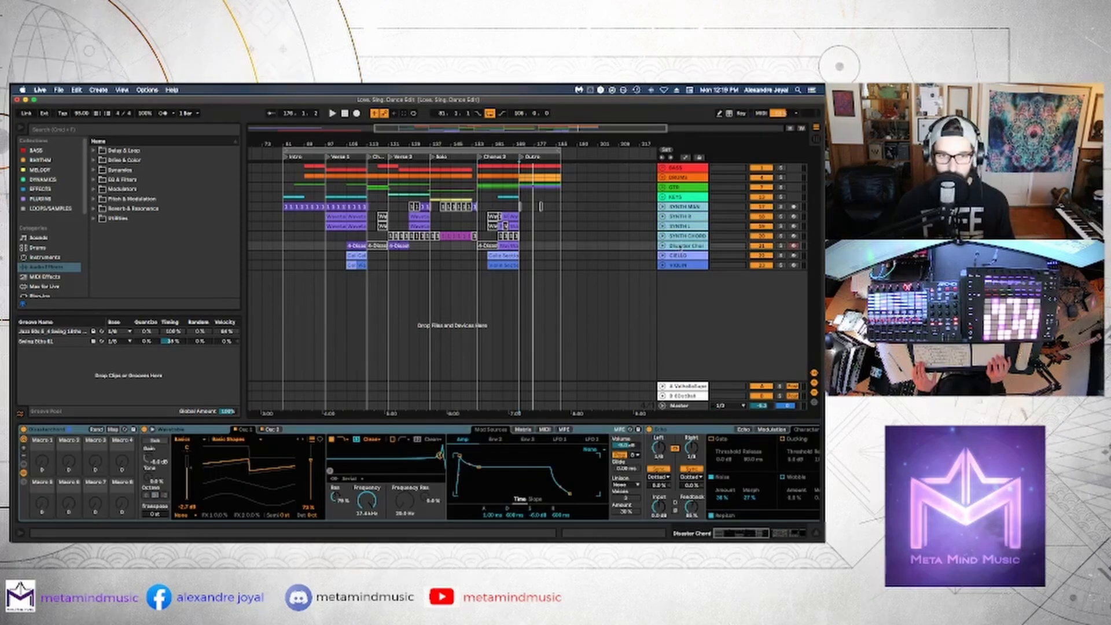
right_click(680, 248)
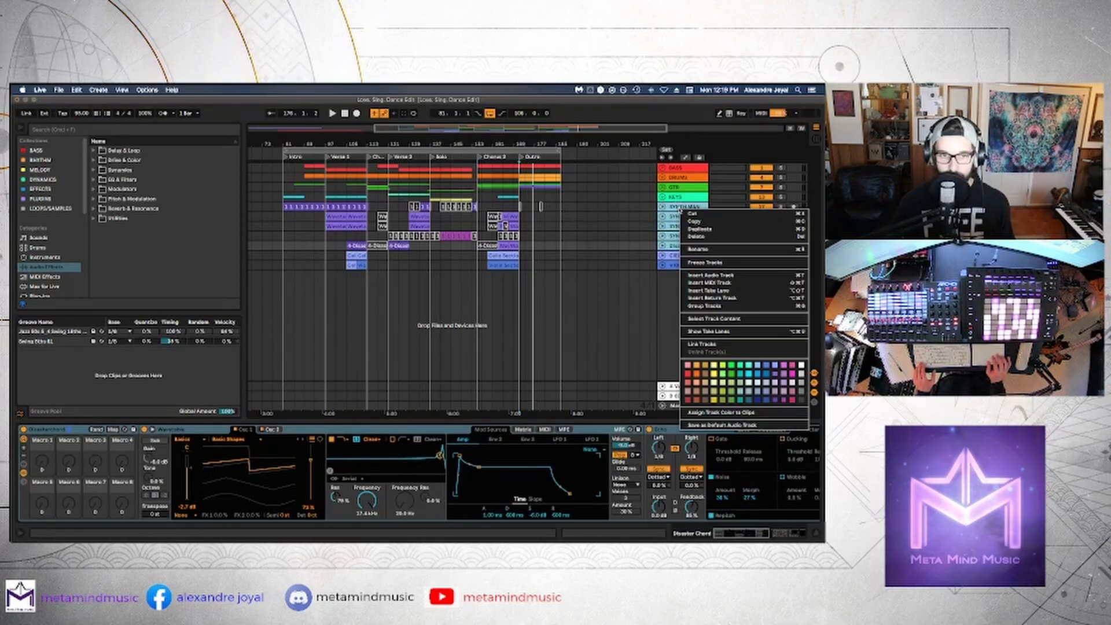
left_click(693, 306)
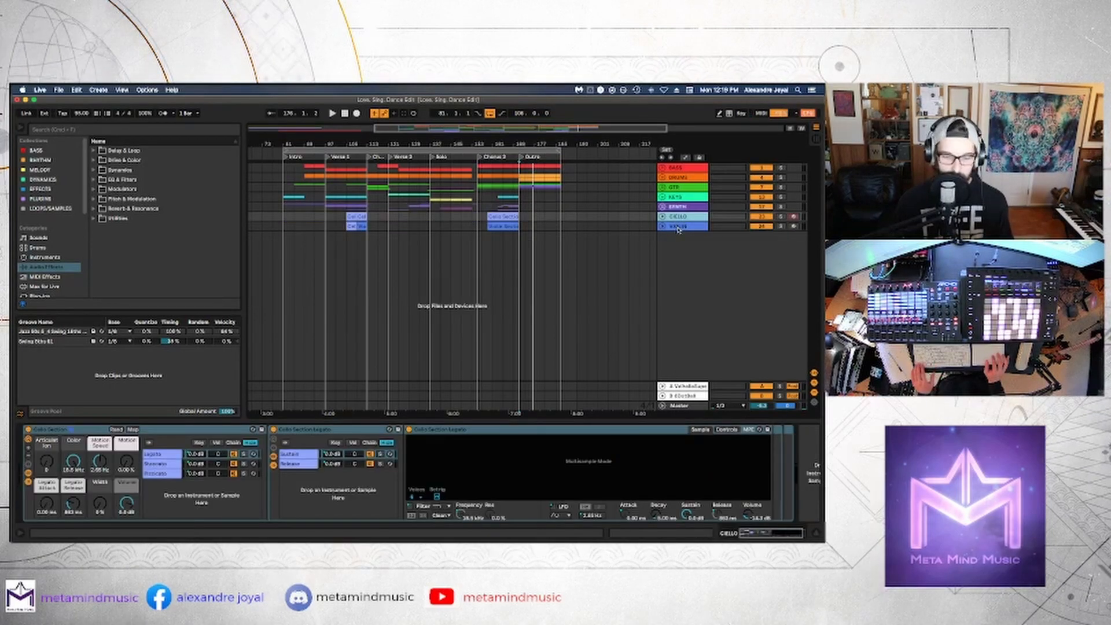
- Group the CELLO and VIOLIN tracks into a collapsed group named STRINGS
right_click(678, 228)
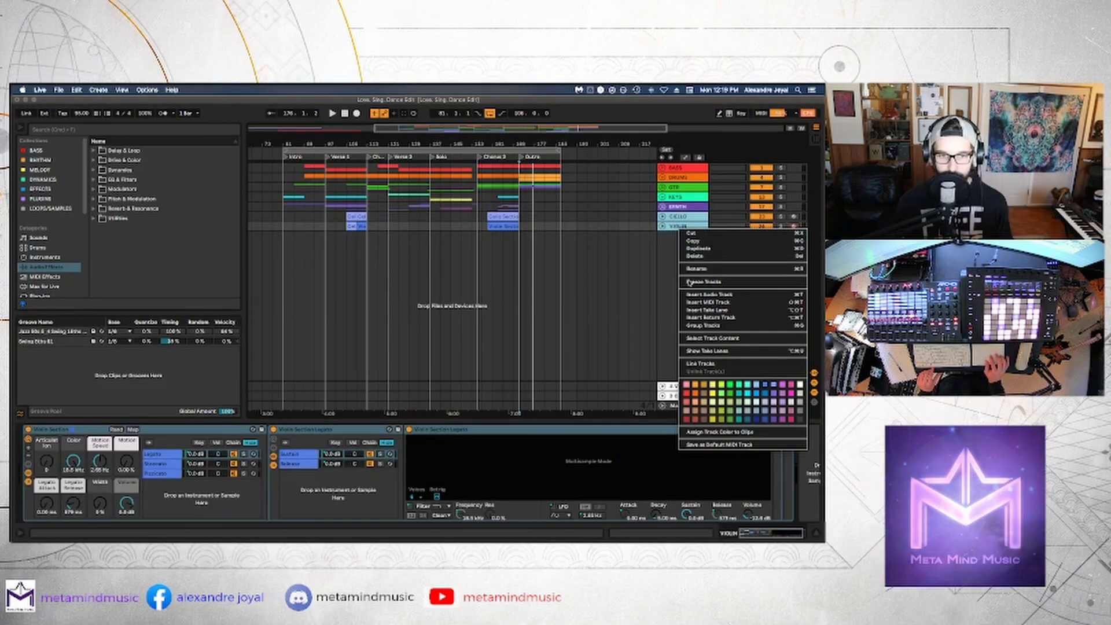
left_click(690, 327)
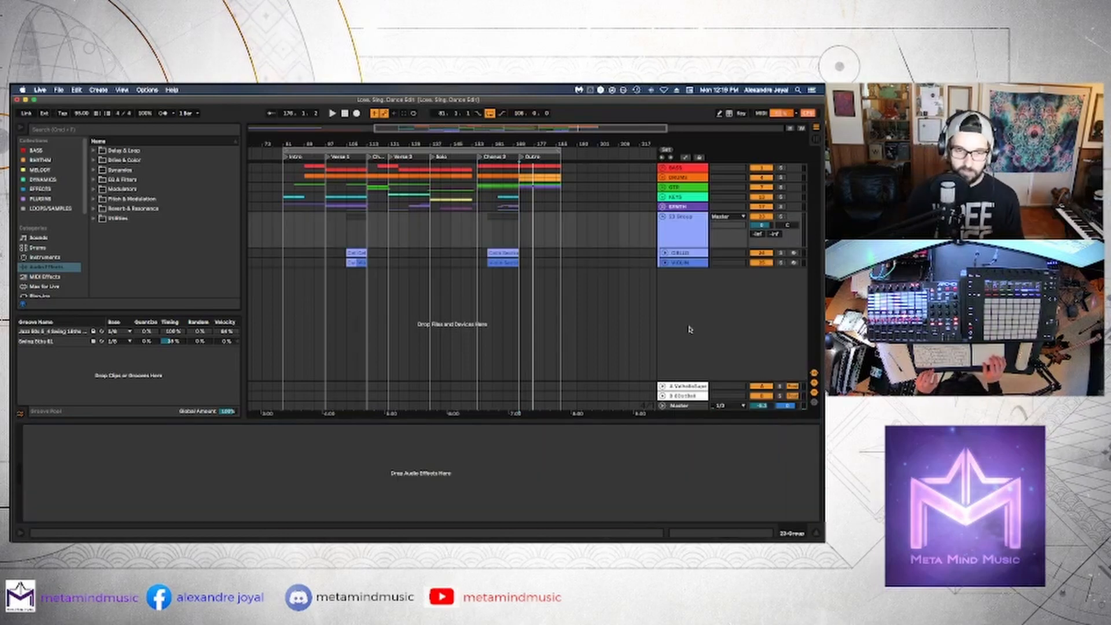
left_click(664, 228)
key("super+r")
type("STRING")
key("Return")
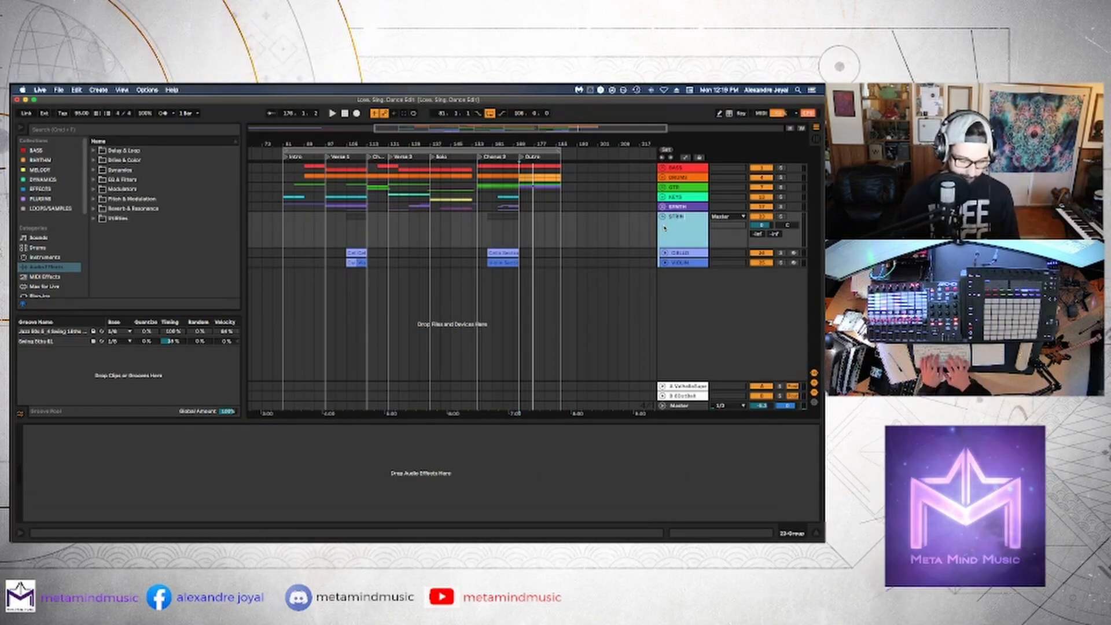
type("S")
key("Return")
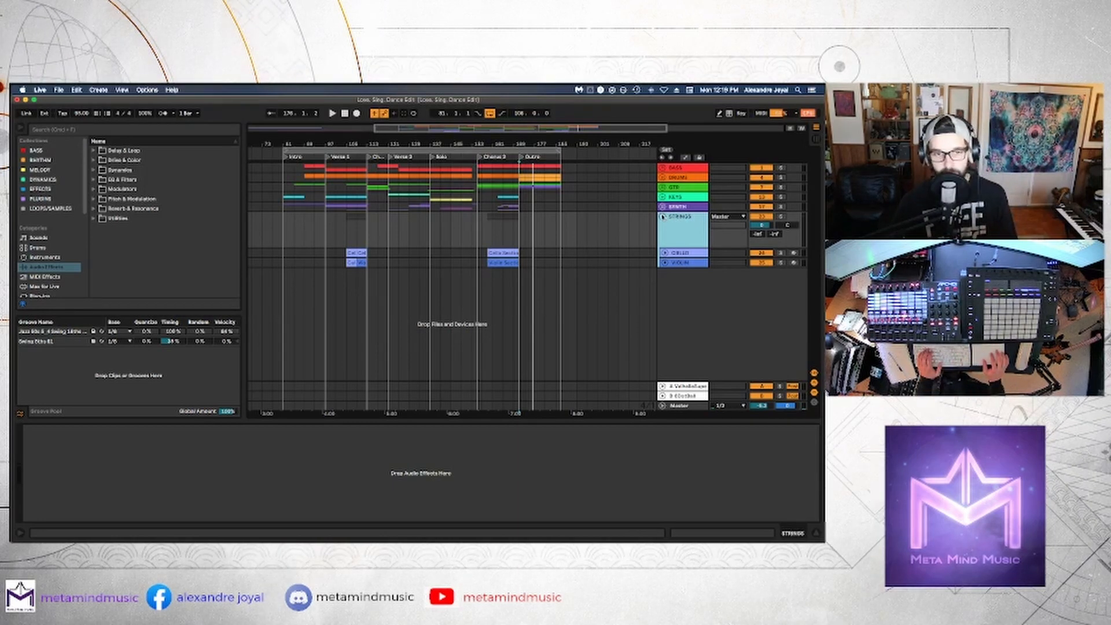
left_click(663, 216)
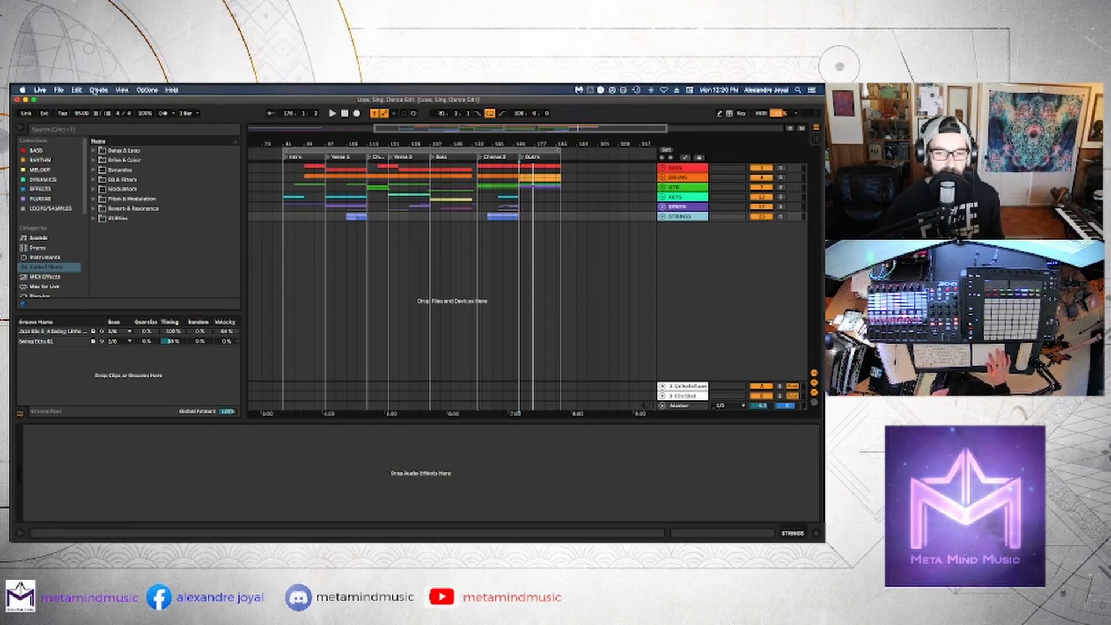
- Save the Live Set under the new name Love. Sing. Dance MIX in the Straight Outta Sirius Sessions folder on the Project Drive
left_click(60, 89)
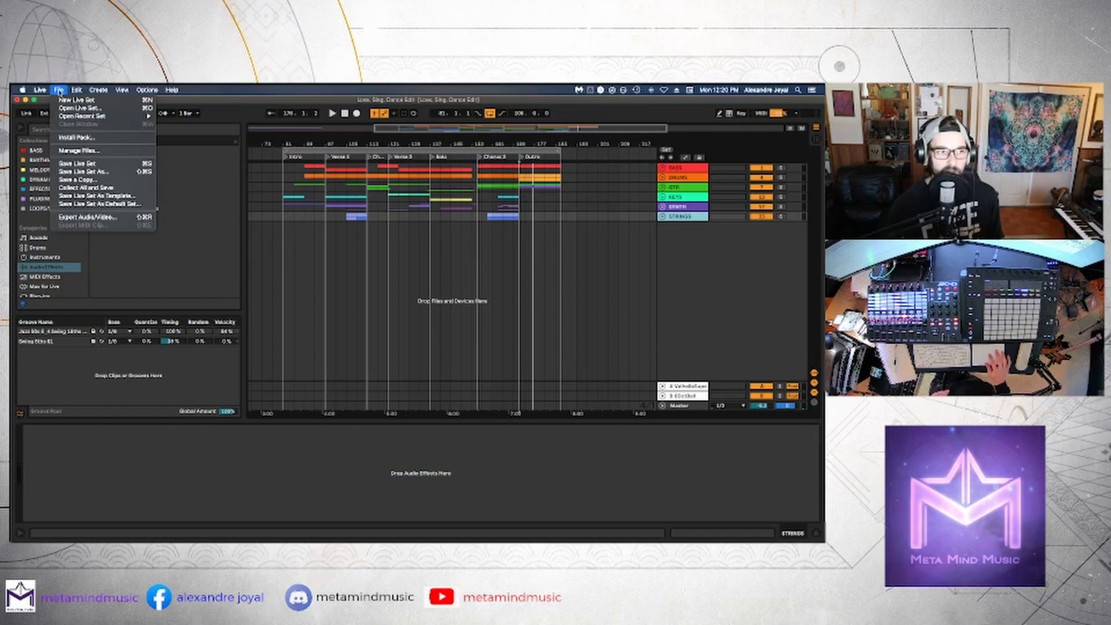
left_click(72, 172)
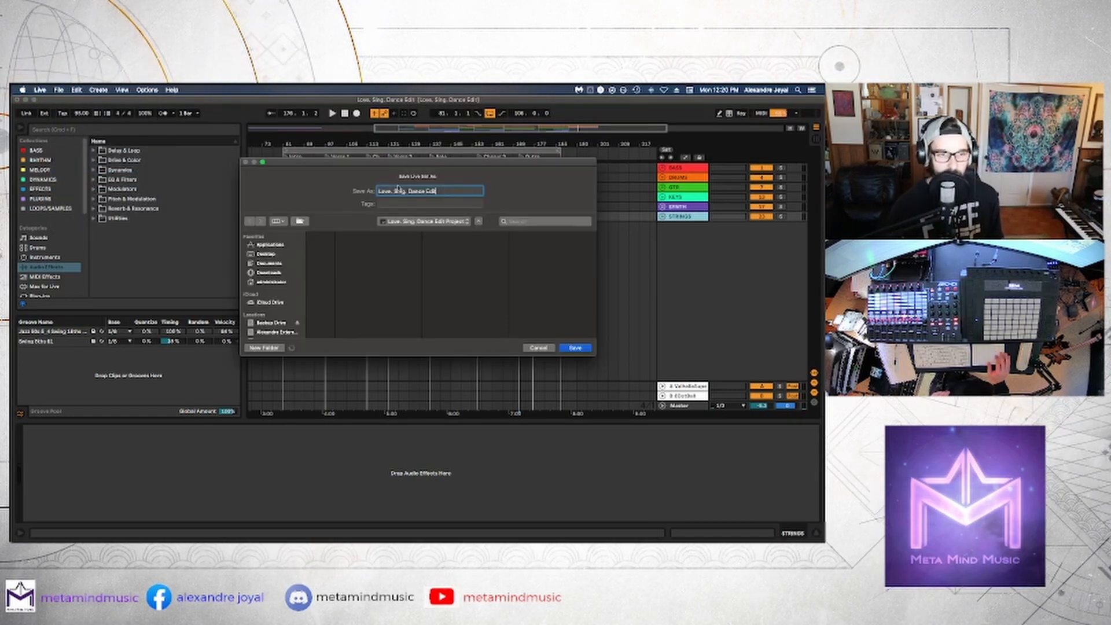
left_click(447, 193)
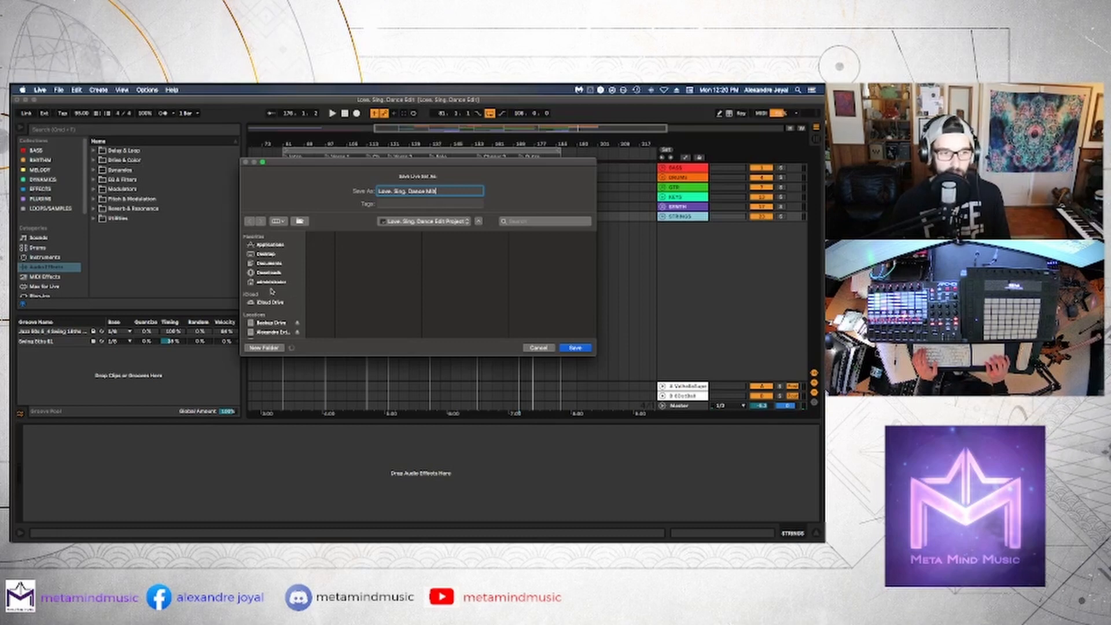
scroll(271, 291, "down", 3)
left_click(288, 270)
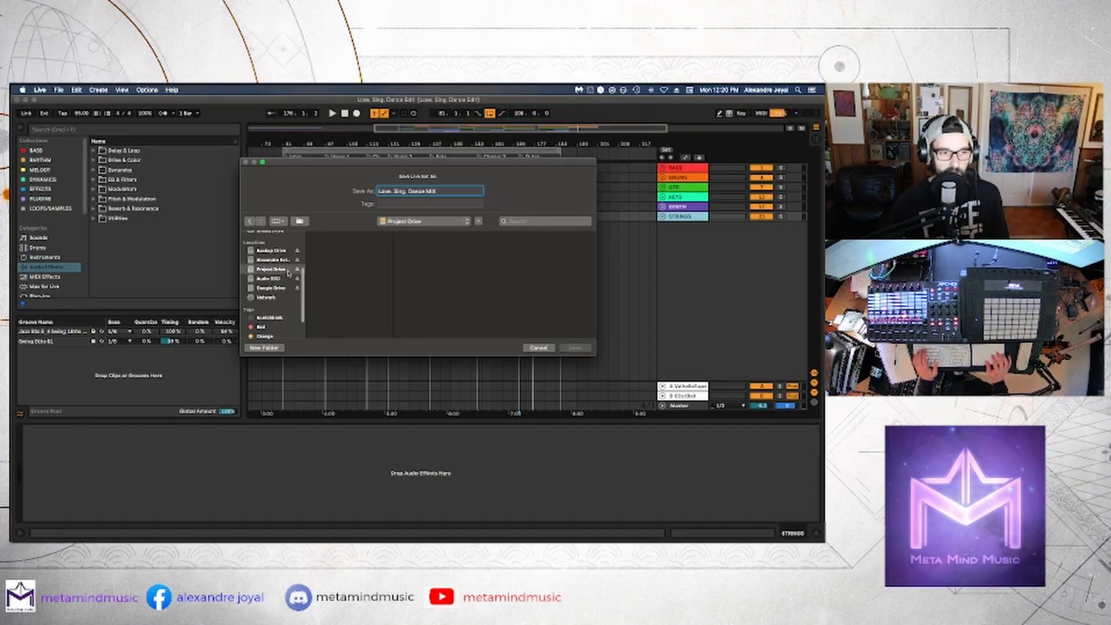
scroll(531, 316, "down", 5)
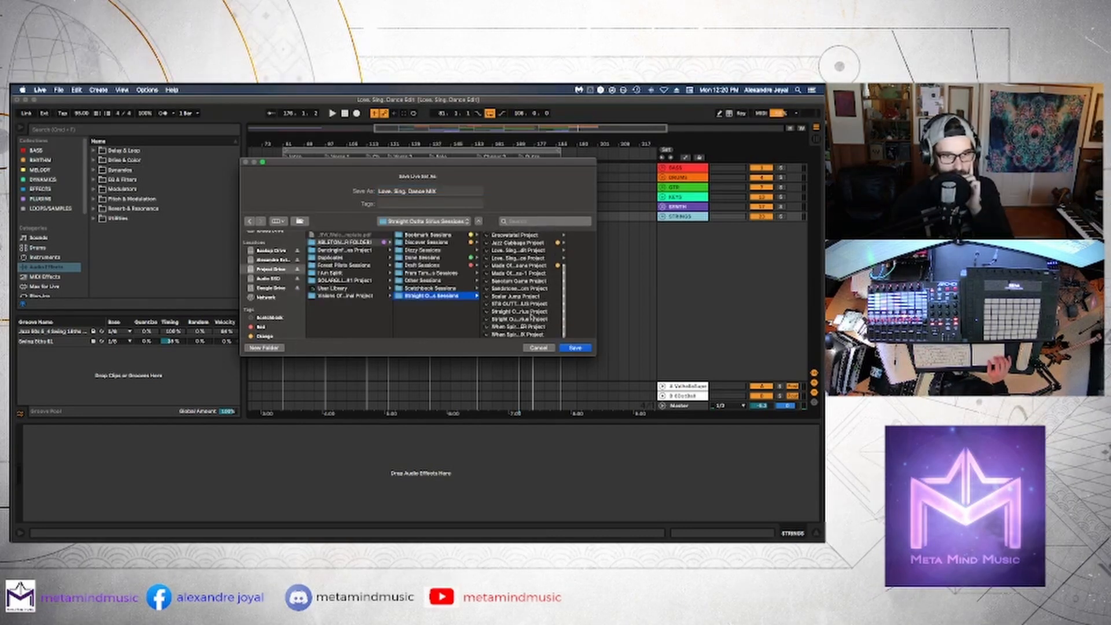
left_click(575, 348)
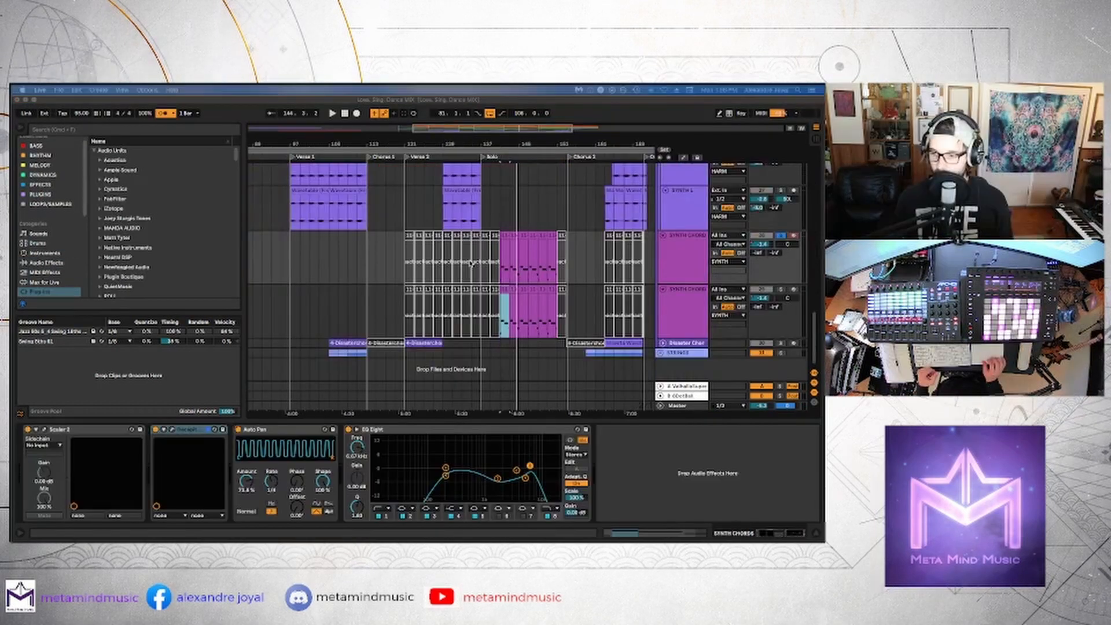
- Collapse the BASS group at the start of the track list
scroll(470, 263, "up", 10)
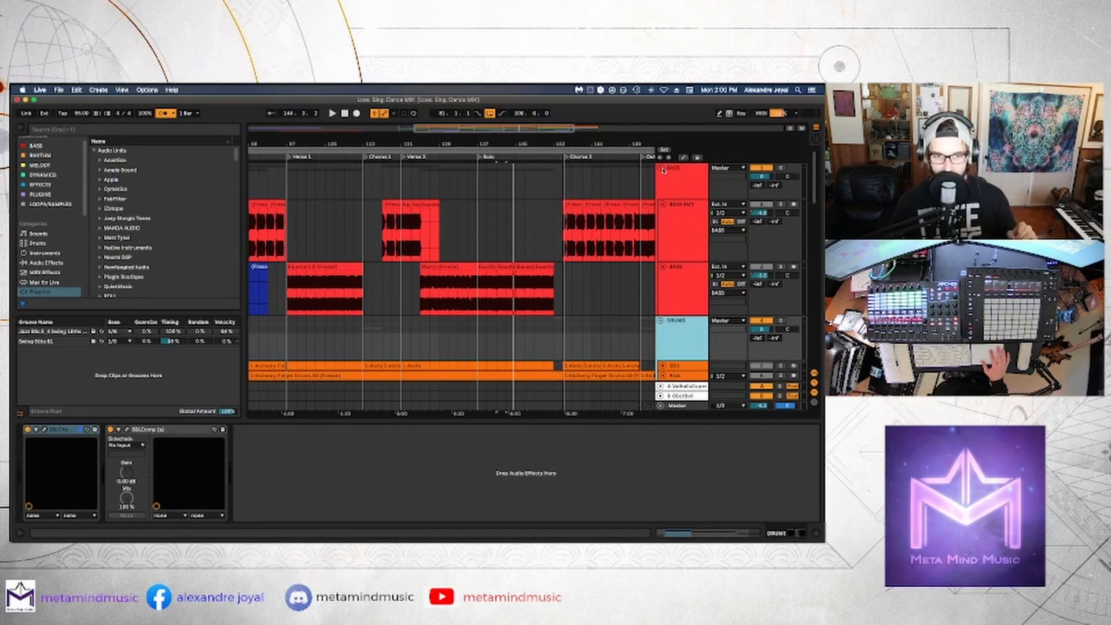
left_click(662, 169)
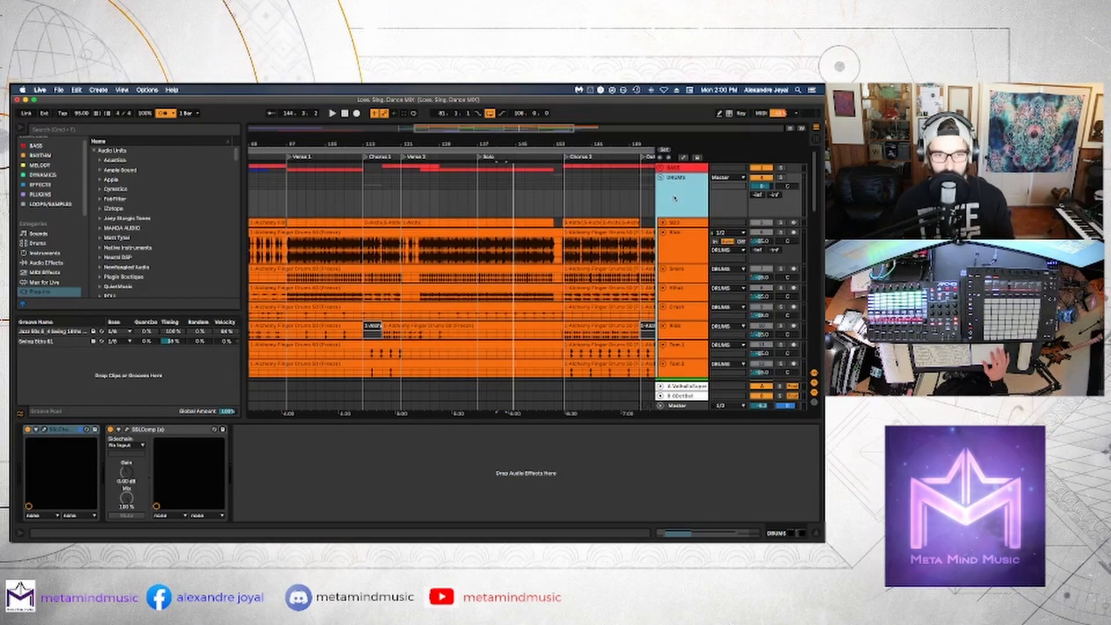
- Review the individual tracks inside the DRUMS, GTR, KEYS and SYNTH groups, from the Kick down to the SYNTH CHORDS tracks
left_click(682, 243)
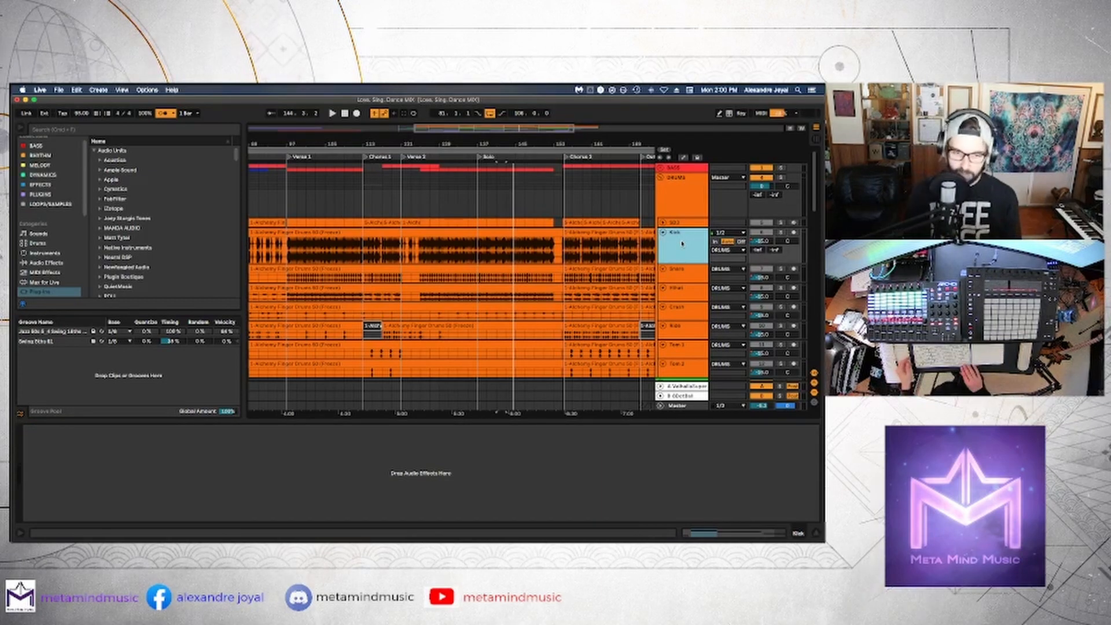
key("Down")
key("Down")
key("Down")
key("Down")
key("Down")
key("Down")
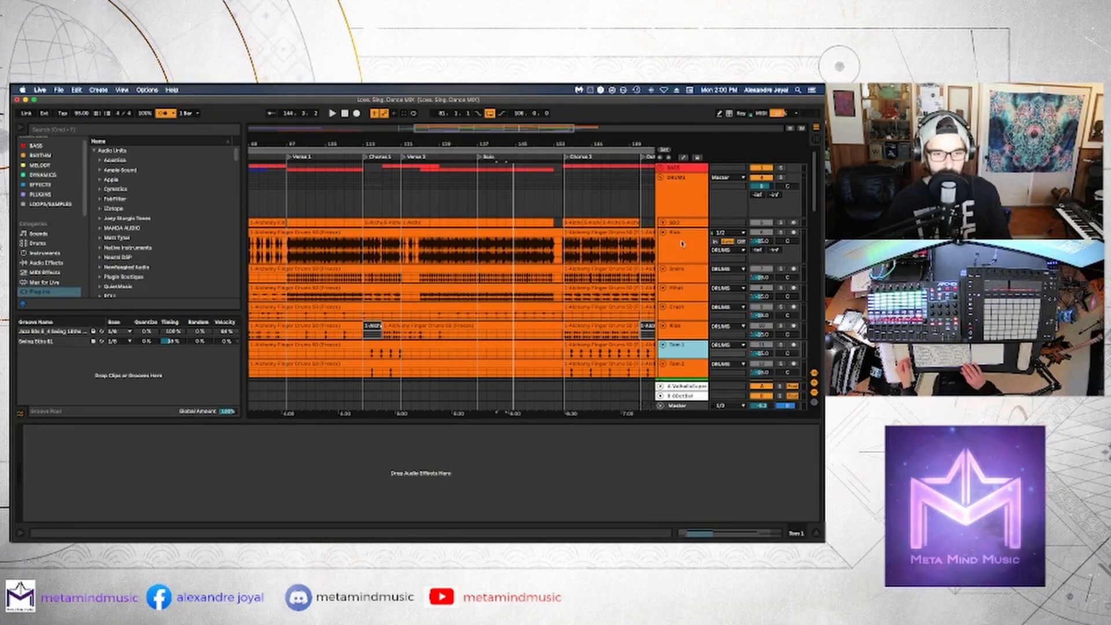
key("Down")
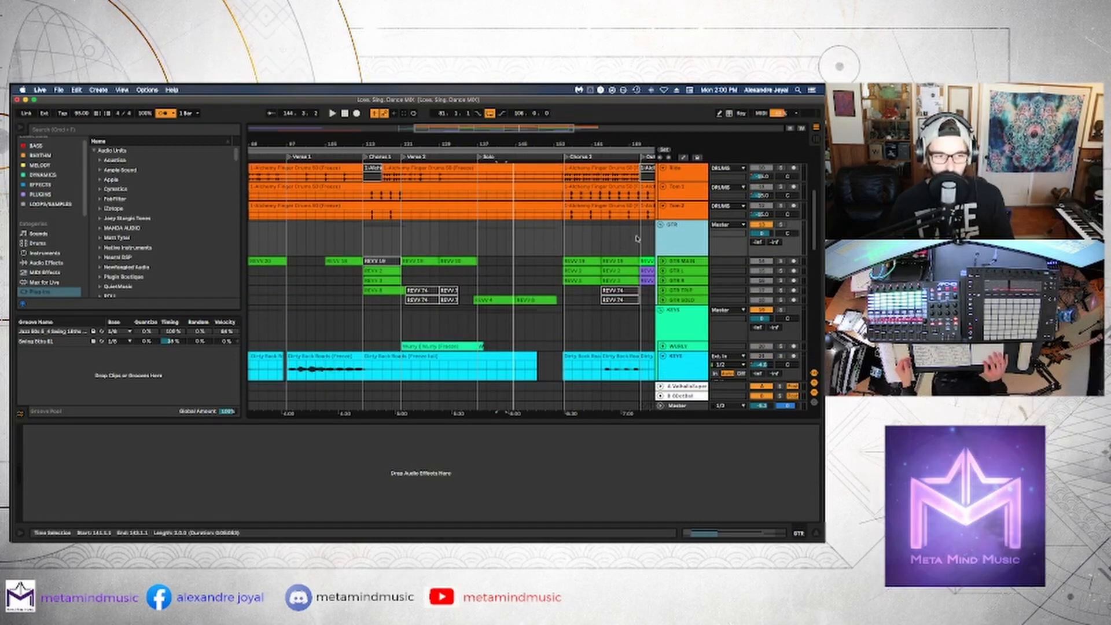
scroll(657, 247, "down", 3)
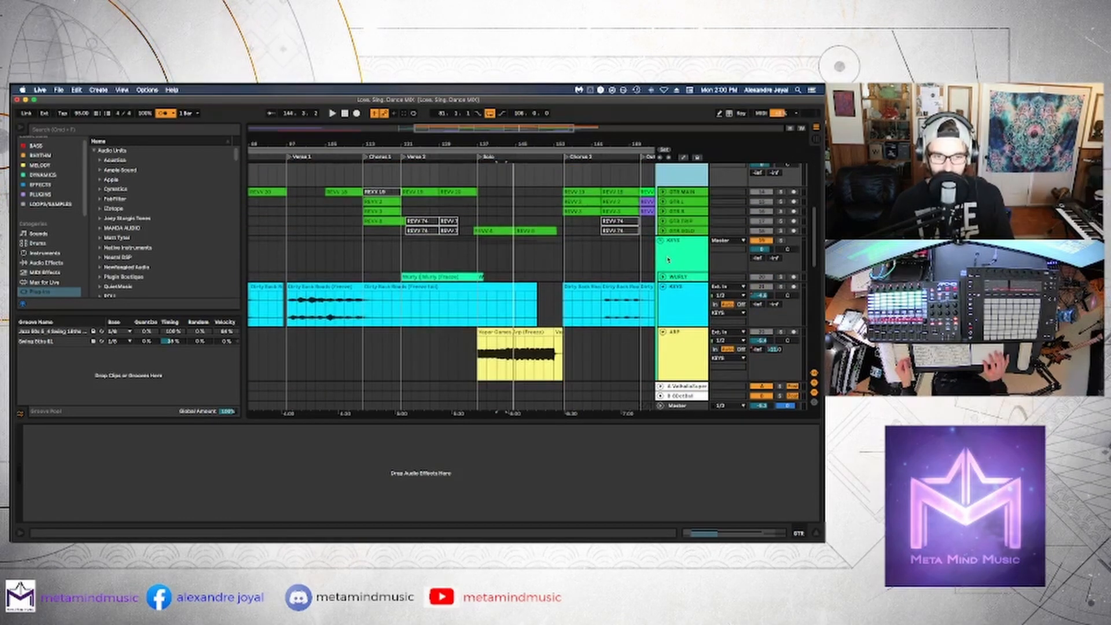
scroll(670, 265, "down", 8)
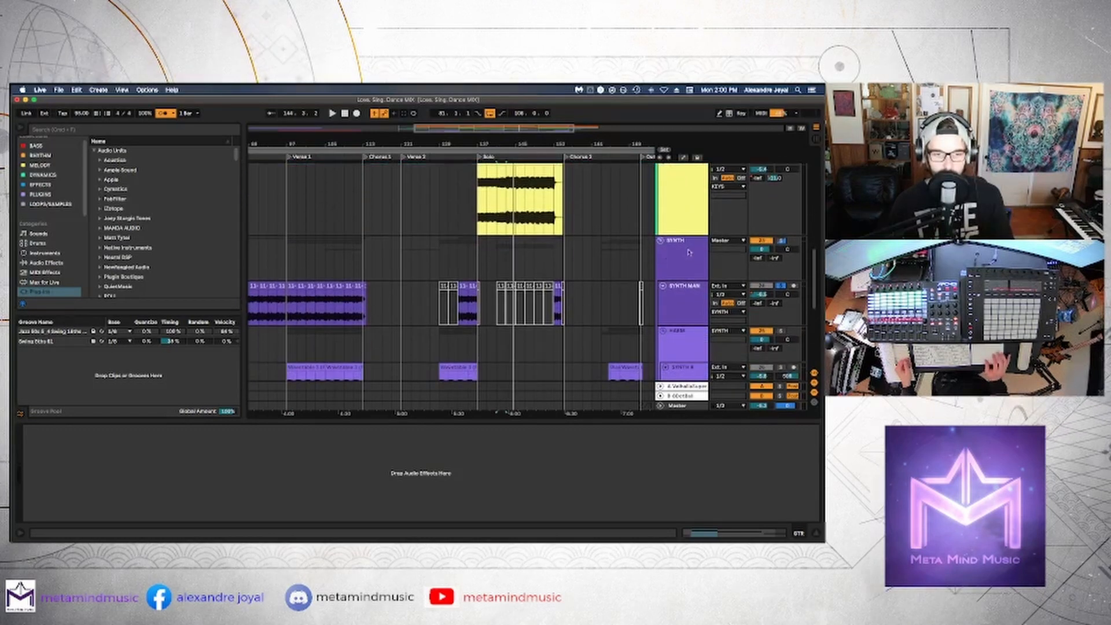
scroll(676, 267, "down", 3)
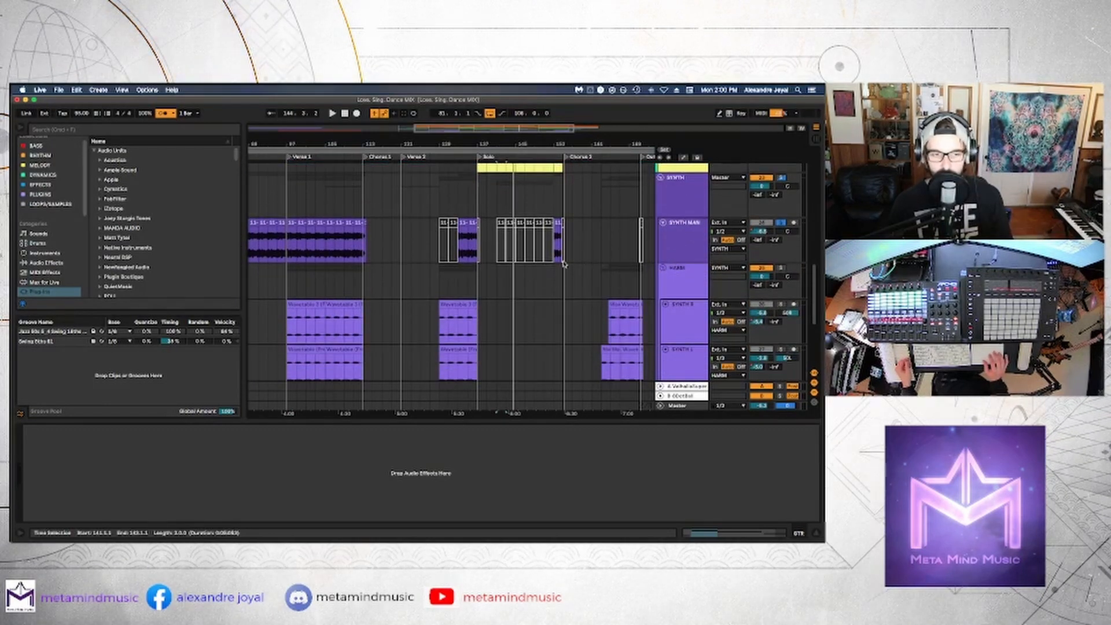
scroll(599, 264, "down", 5)
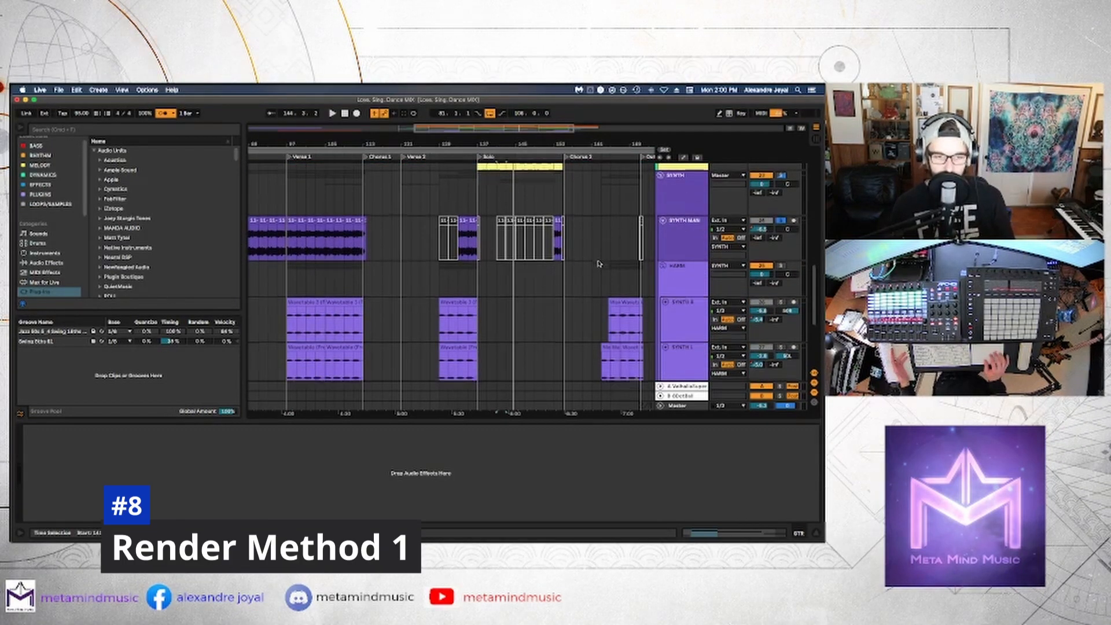
scroll(599, 264, "down", 2)
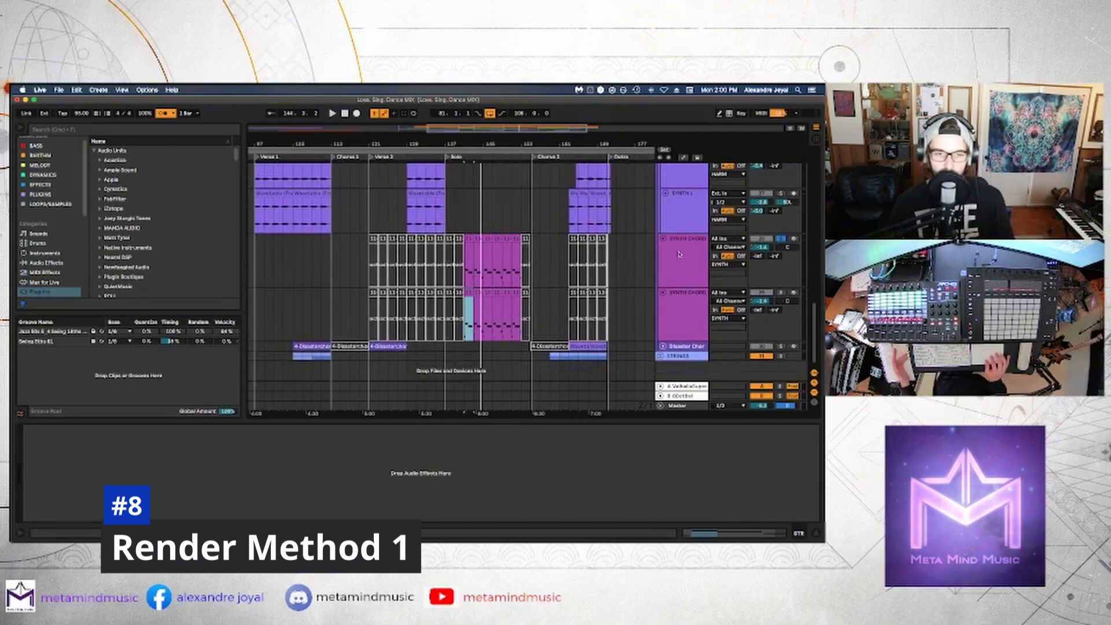
- Select the first magenta clip's time range in the Solo section of the upper SYNTH CHORDS track and play it briefly
left_click(680, 255)
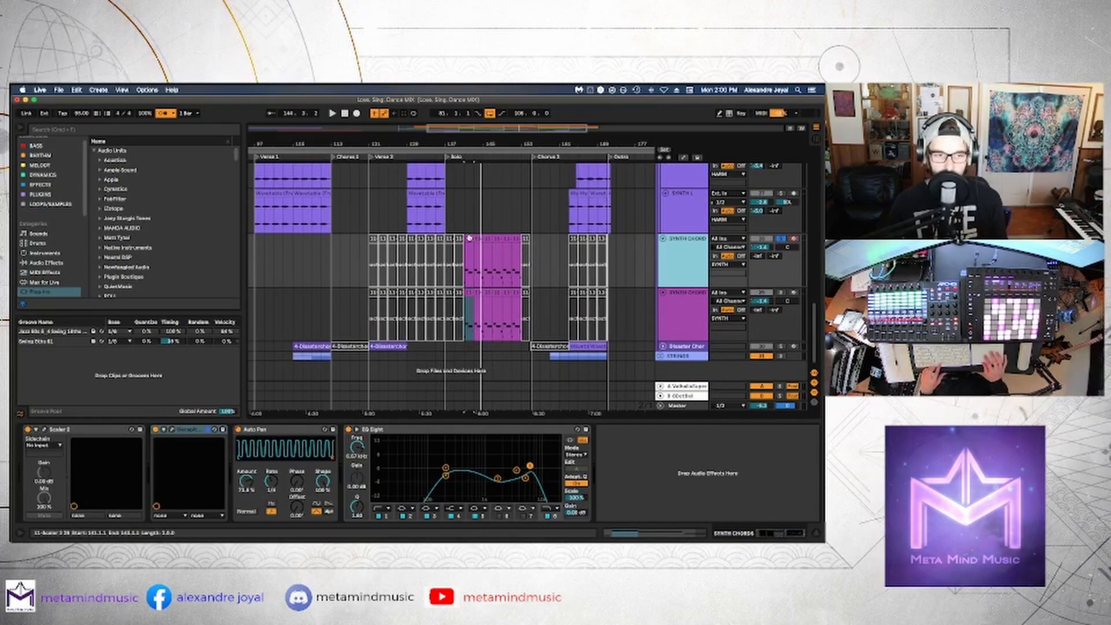
left_click(470, 261)
key("space")
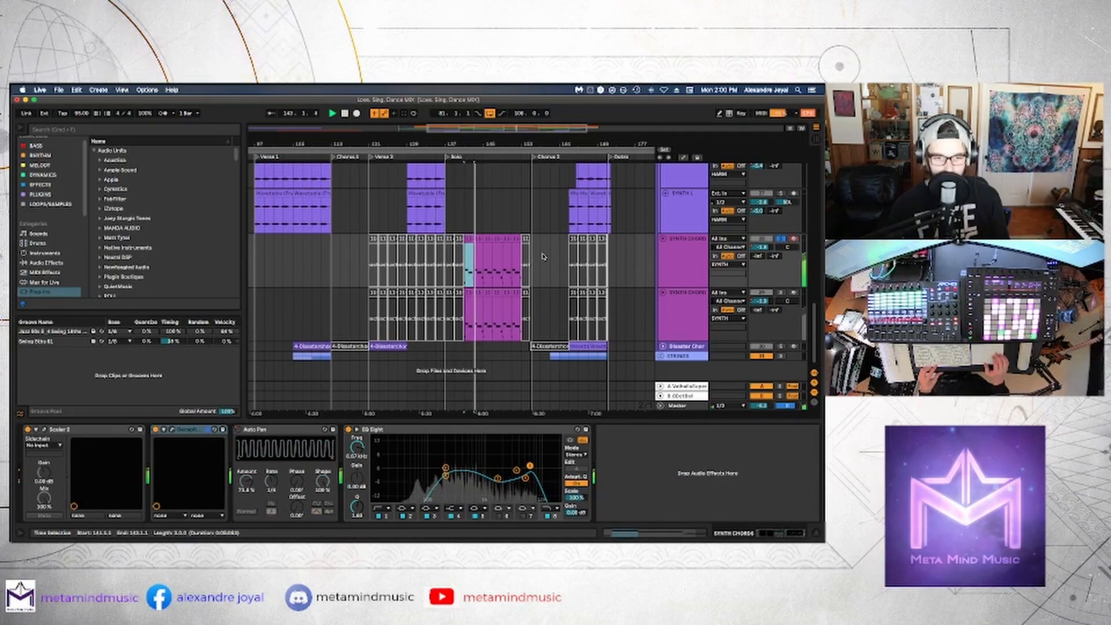
key("space")
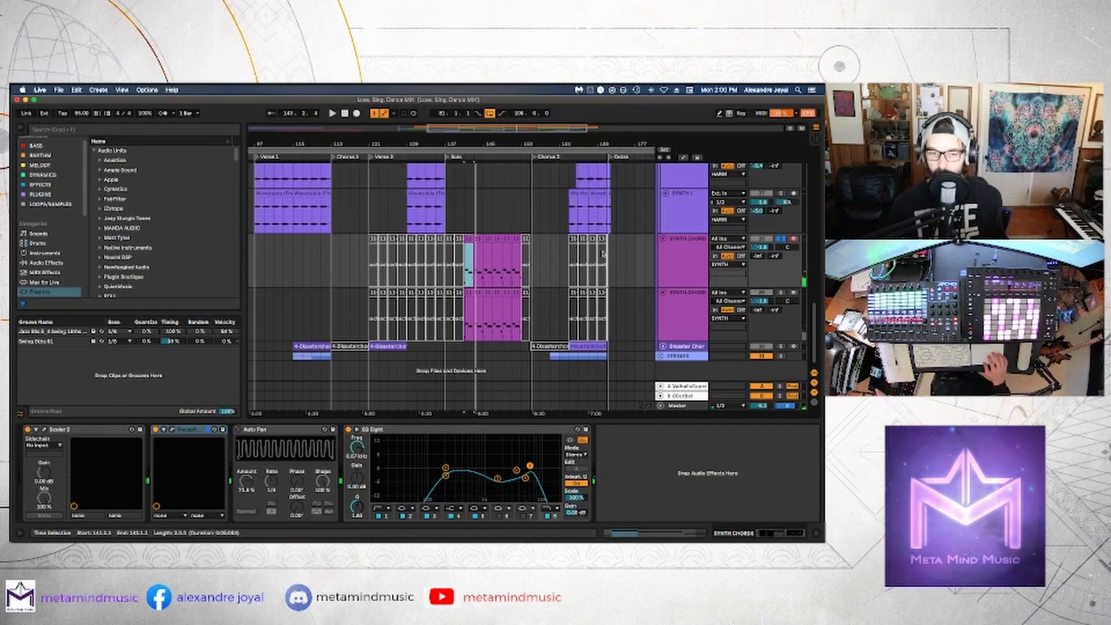
- Insert a new audio track directly below the upper SYNTH CHORDS track
left_click(672, 259)
right_click(673, 260)
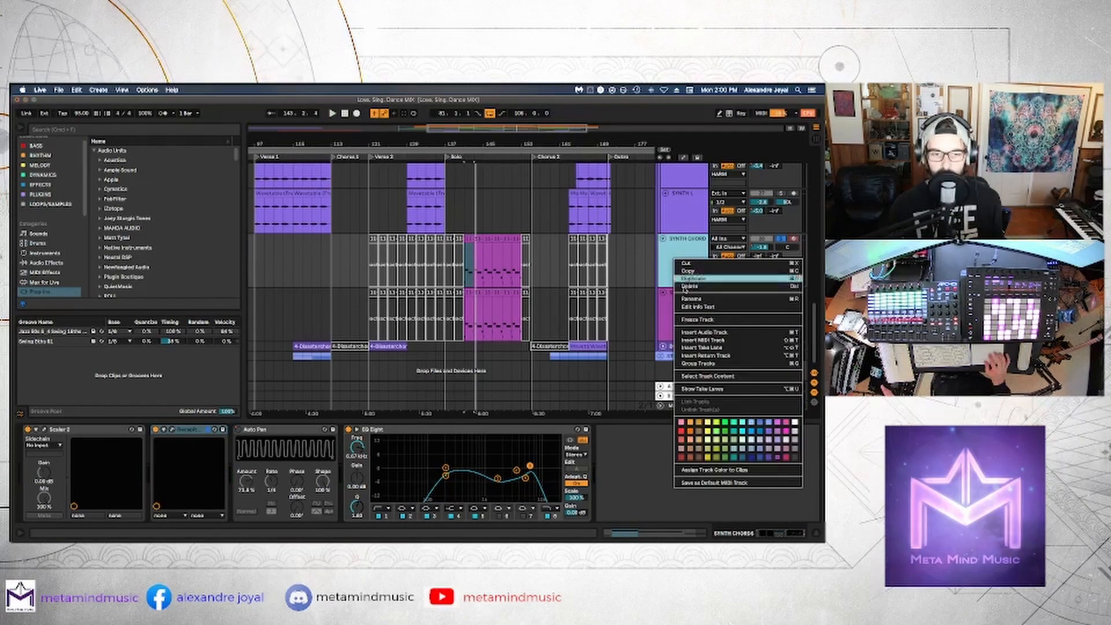
left_click(700, 333)
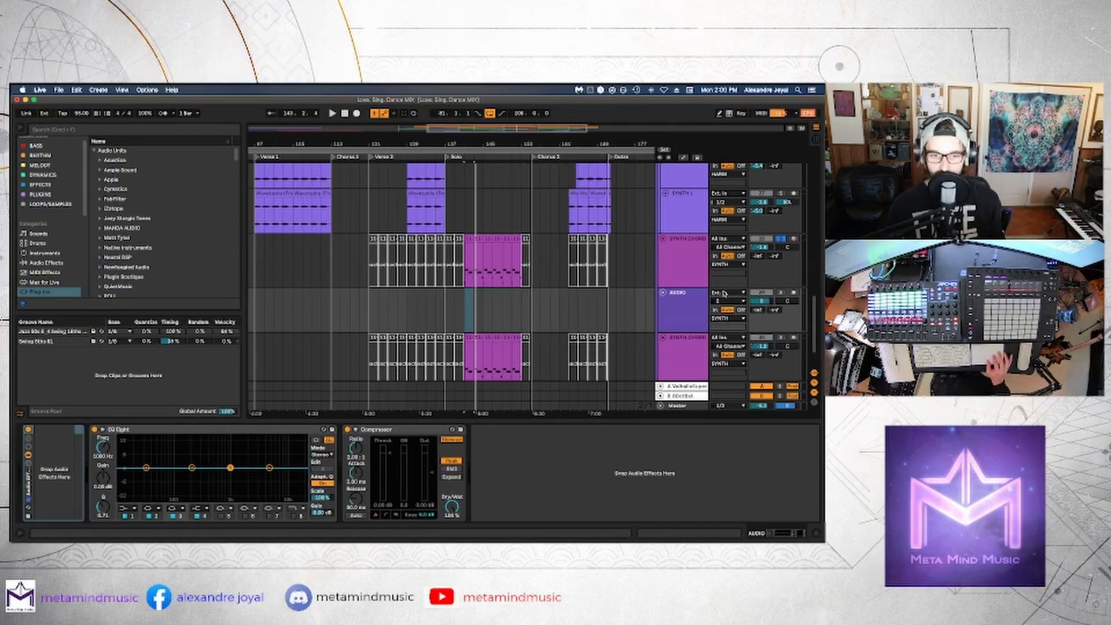
- Set the new AUDIO track's input to the upper SYNTH CHORDS track, Post Mixer, with monitoring set to In
left_click(723, 293)
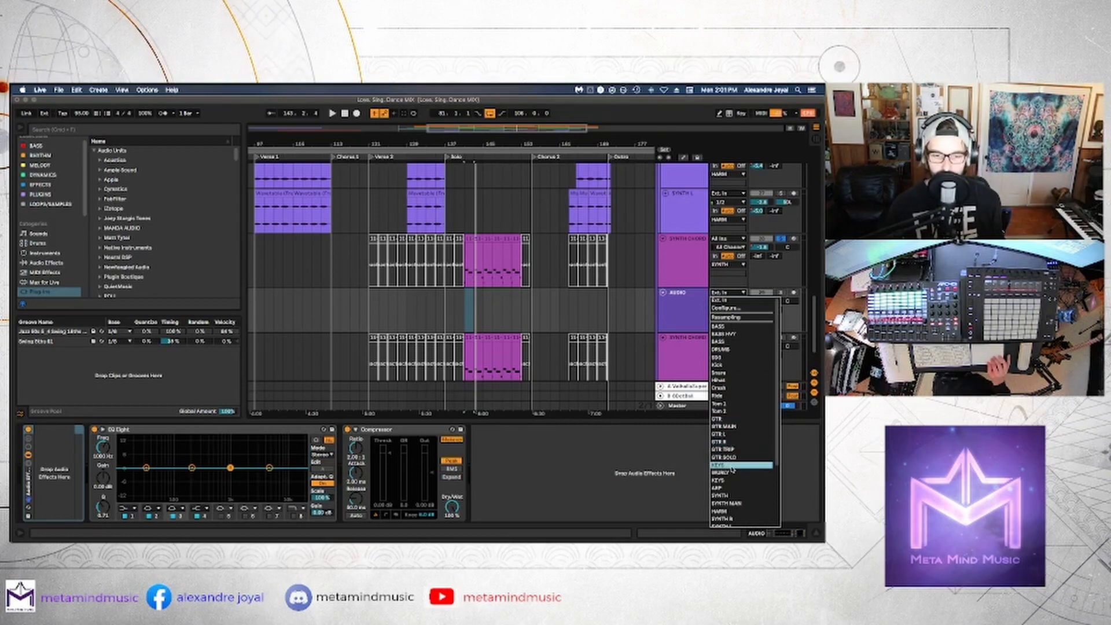
scroll(732, 470, "down", 4)
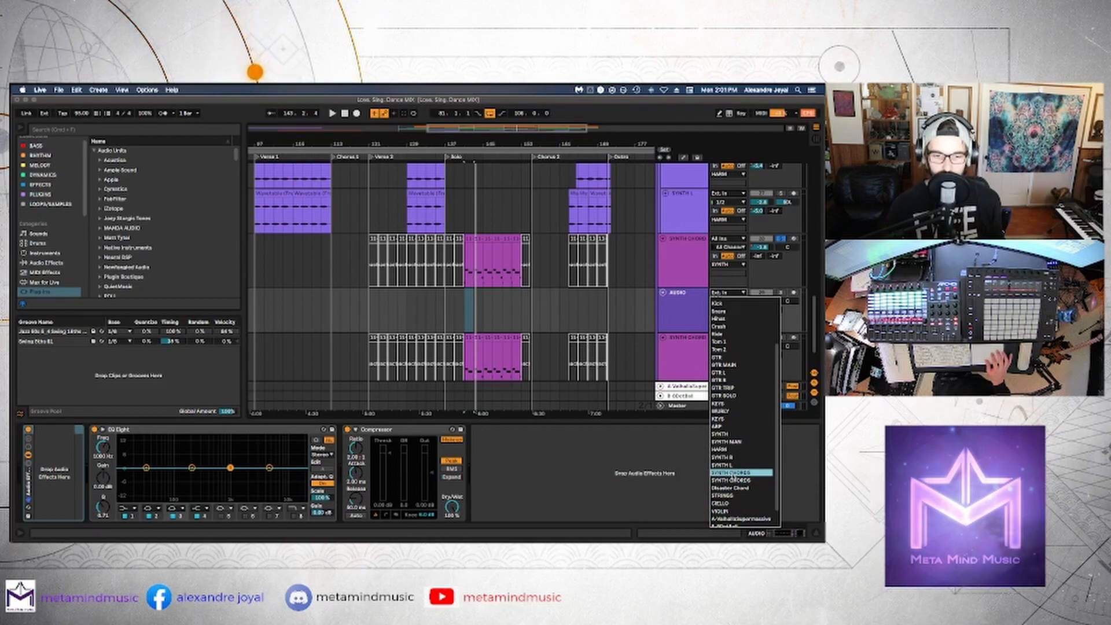
left_click(732, 474)
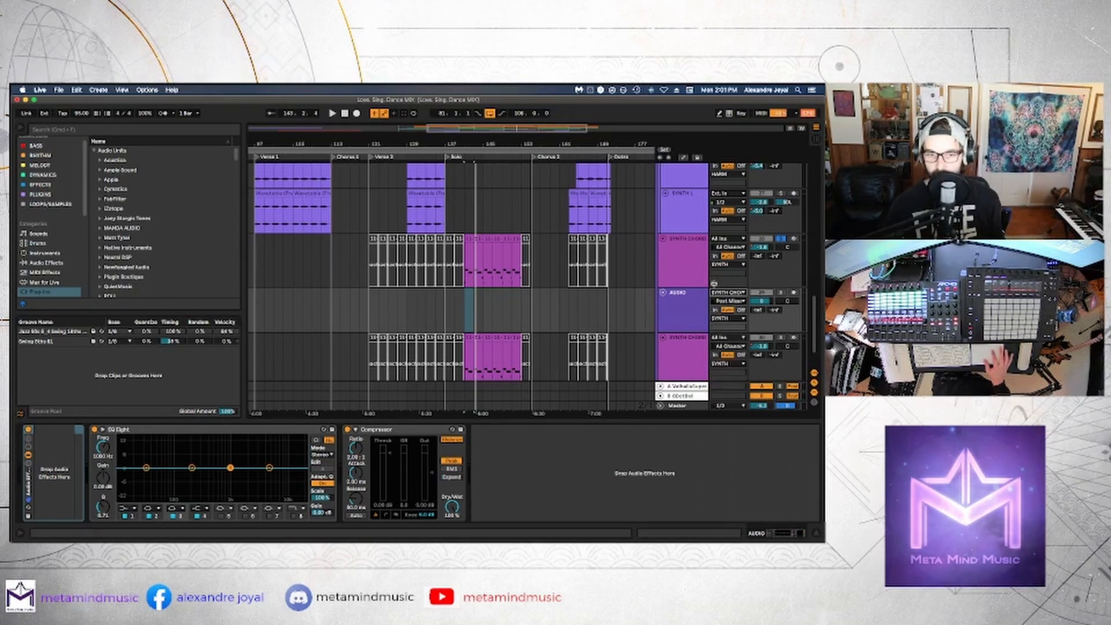
left_click(716, 310)
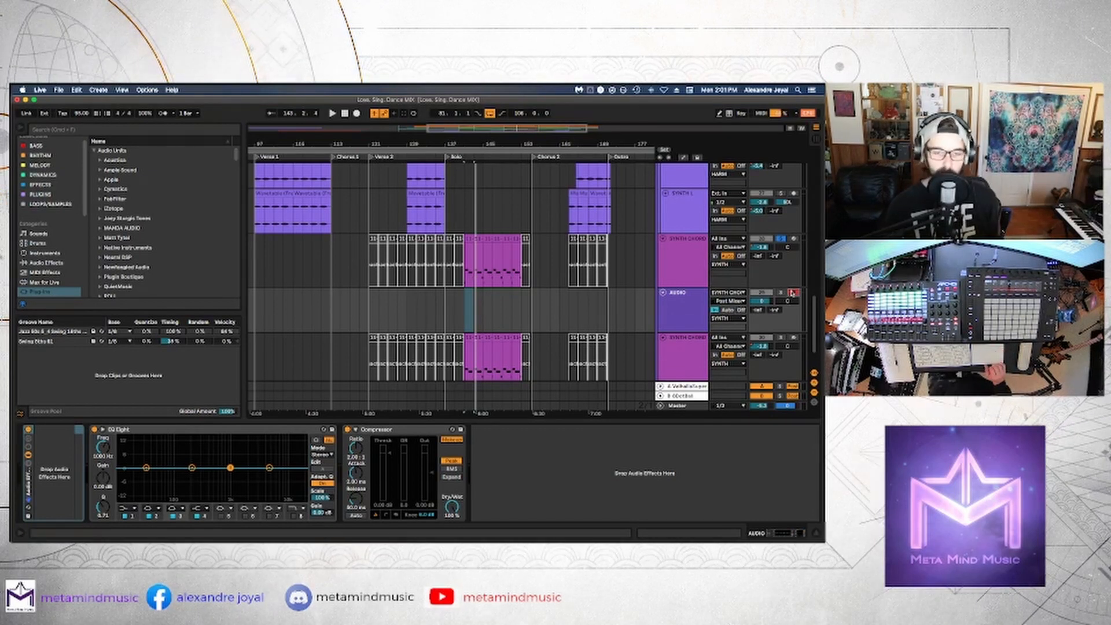
- Record the SYNTH CHORDS output onto the AUDIO track for a few bars, starting at the first magenta clip in the Solo section
left_click(464, 308)
left_click(468, 297)
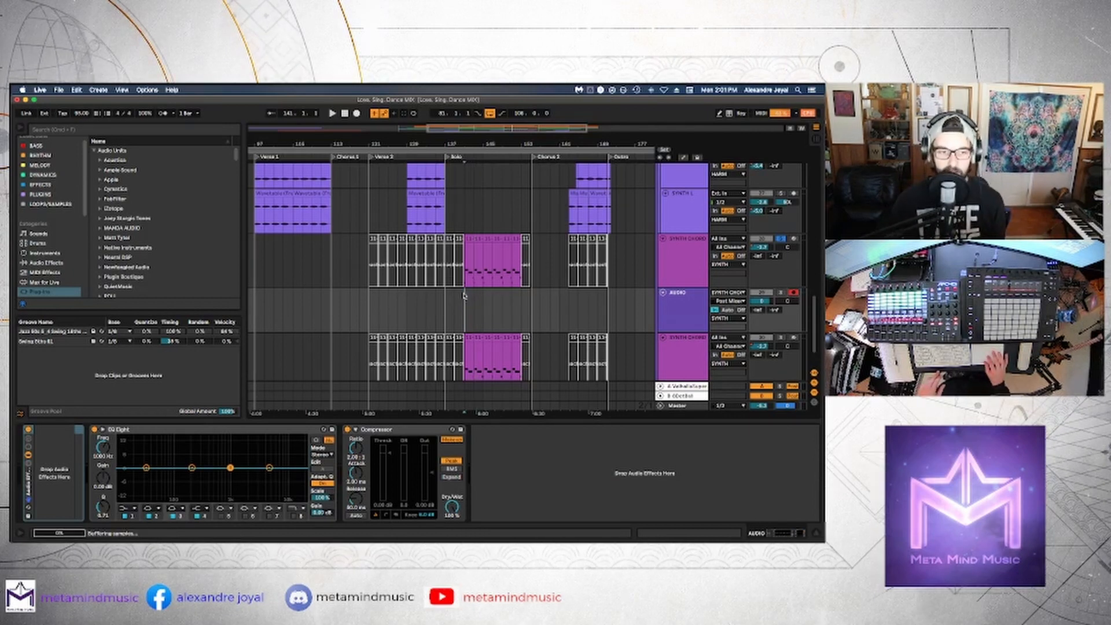
left_click(356, 114)
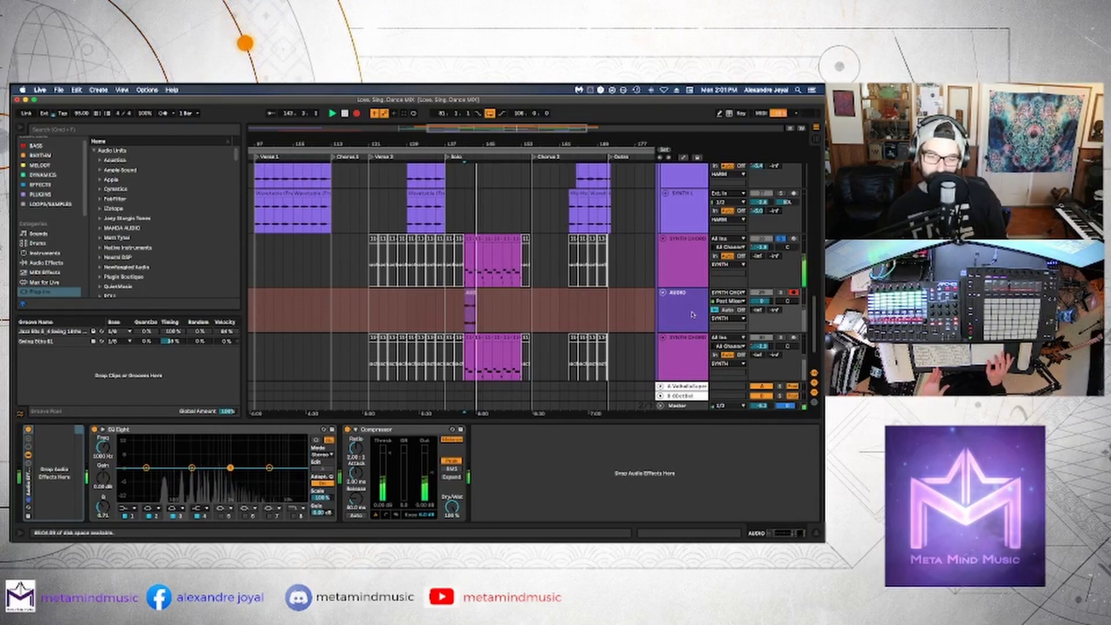
key("space")
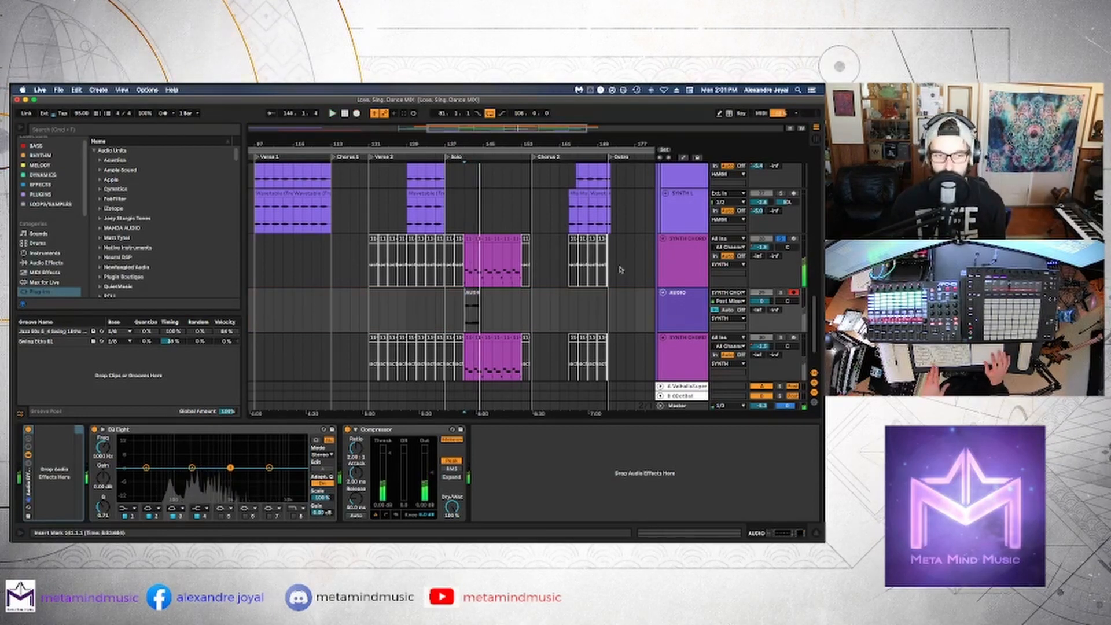
- Delete the recorded AUDIO track and compare the device chains of the upper and lower SYNTH CHORDS tracks
left_click(672, 274)
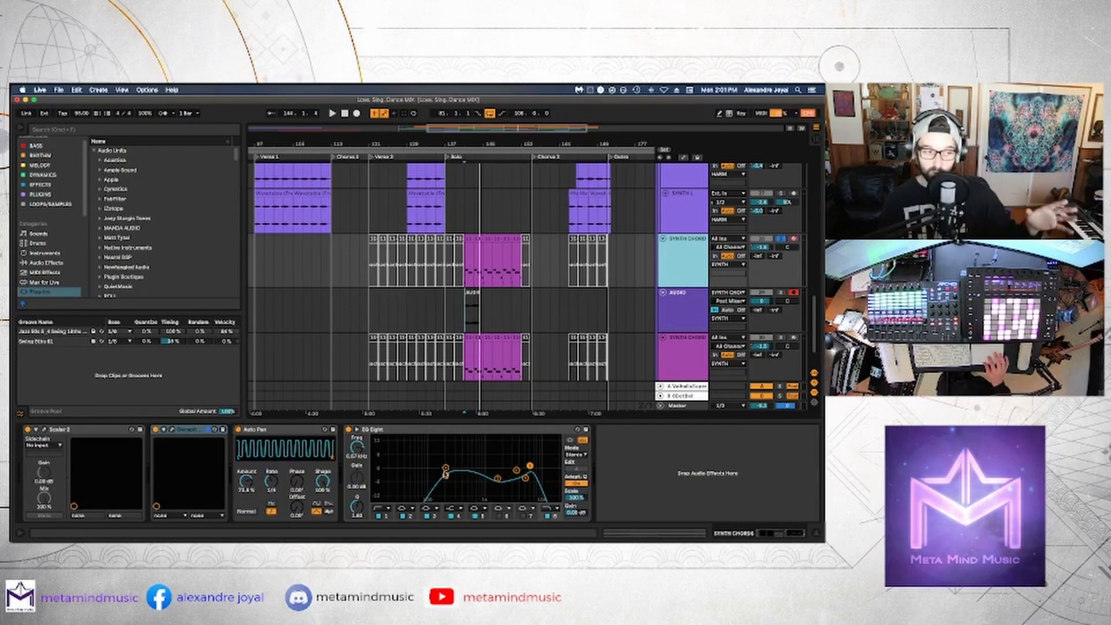
left_click(671, 312)
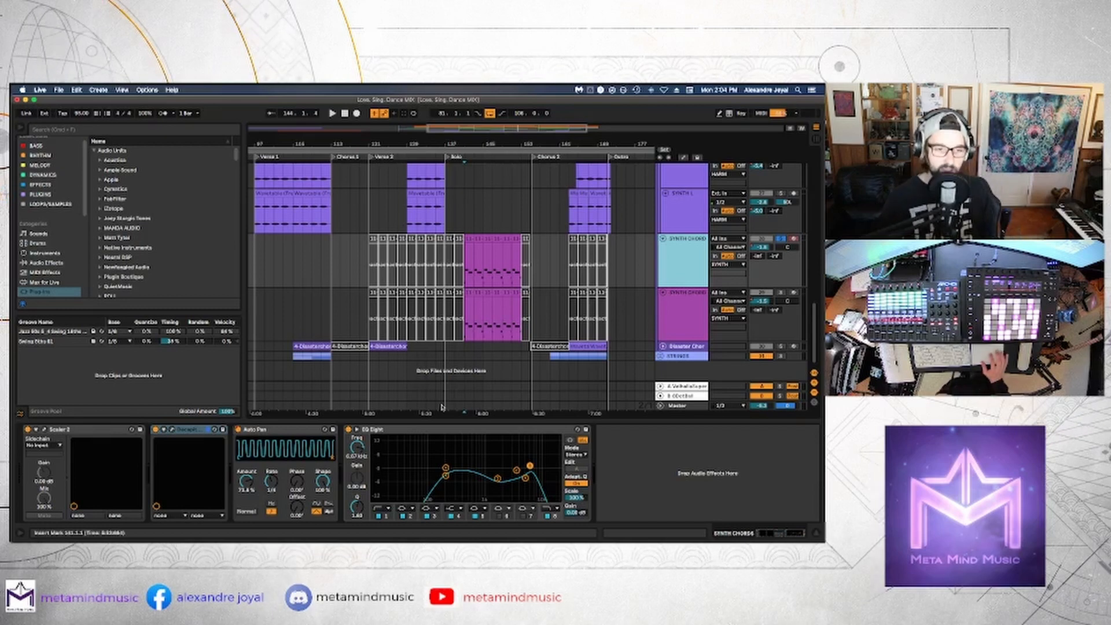
left_click(679, 313)
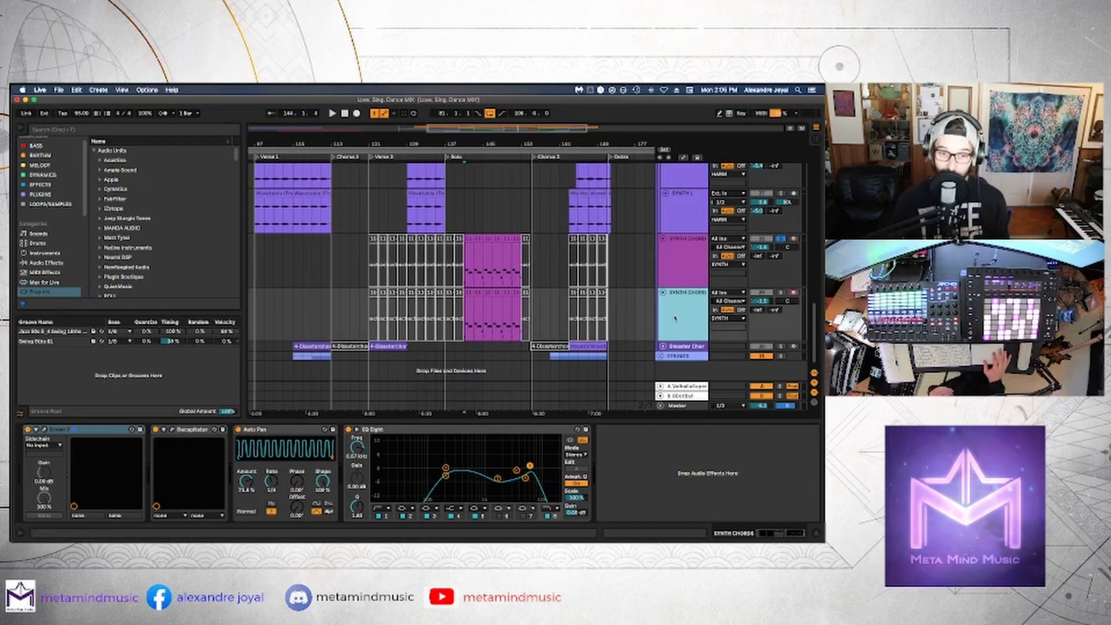
key("Up")
left_click(680, 313)
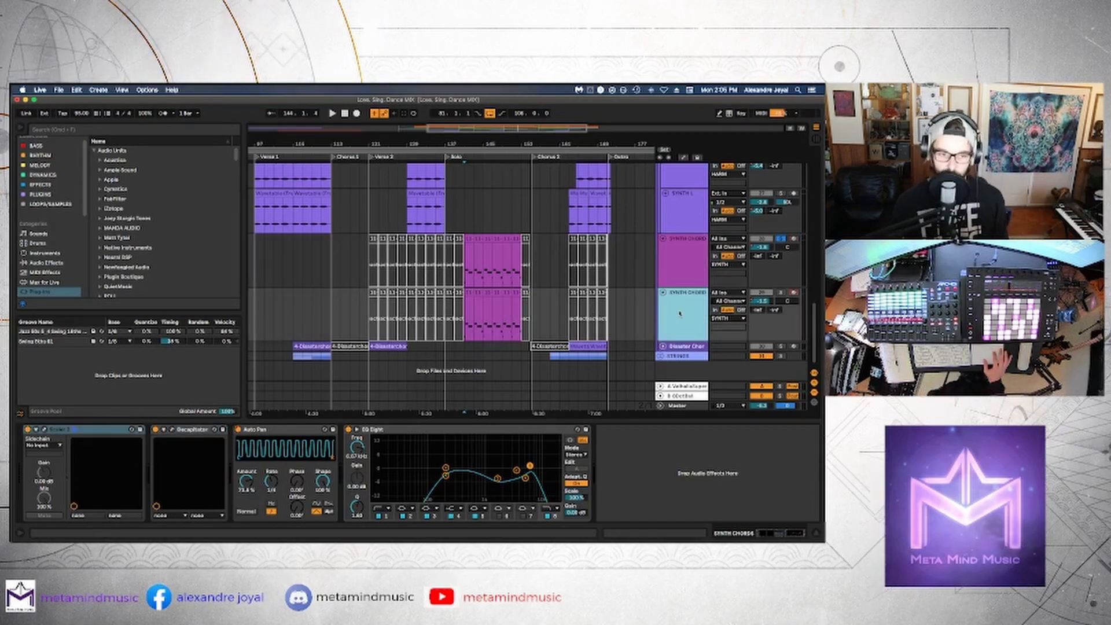
left_click(680, 268)
left_click(680, 313)
left_click(680, 268)
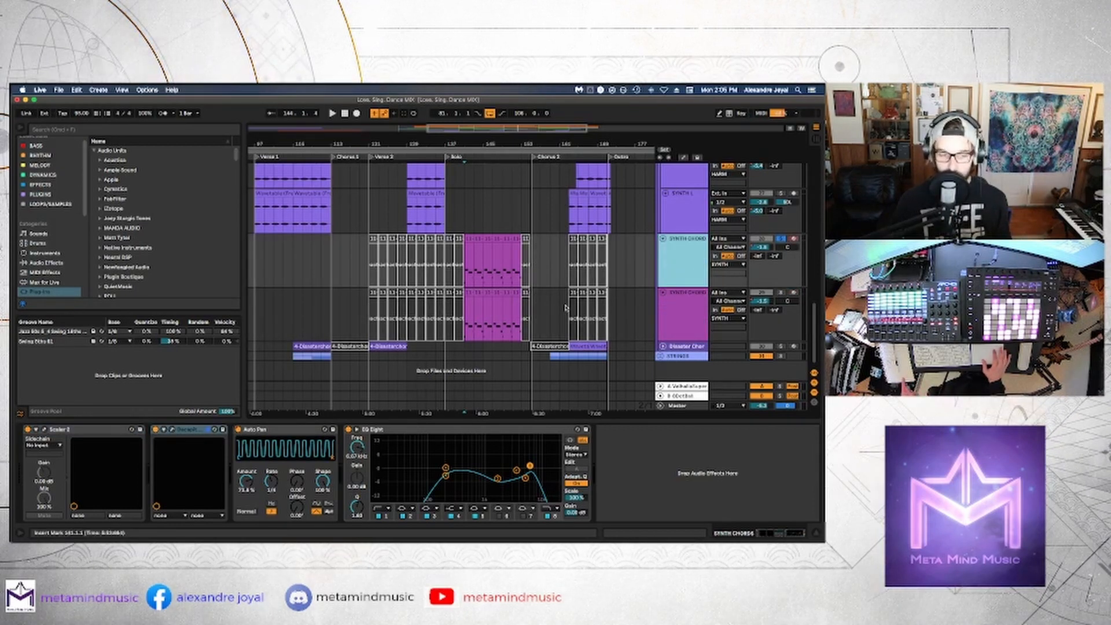
- Delete Decapitator, Auto Pan and EQ Eight from the upper SYNTH CHORDS track, checking the lower track's copies of them
left_click(424, 429)
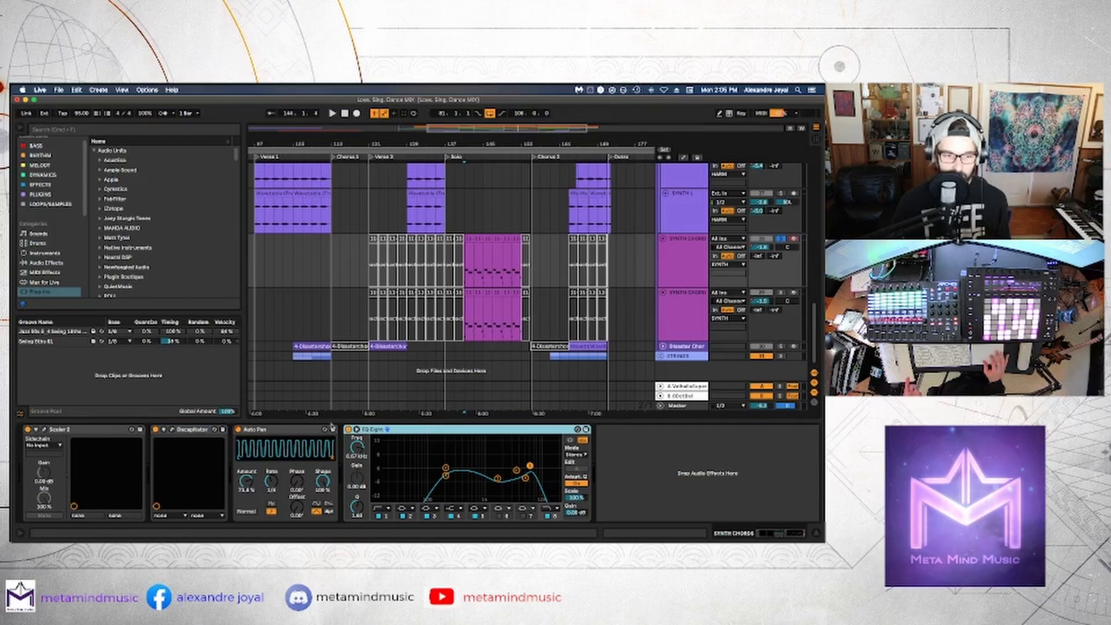
left_click(198, 430, "shift")
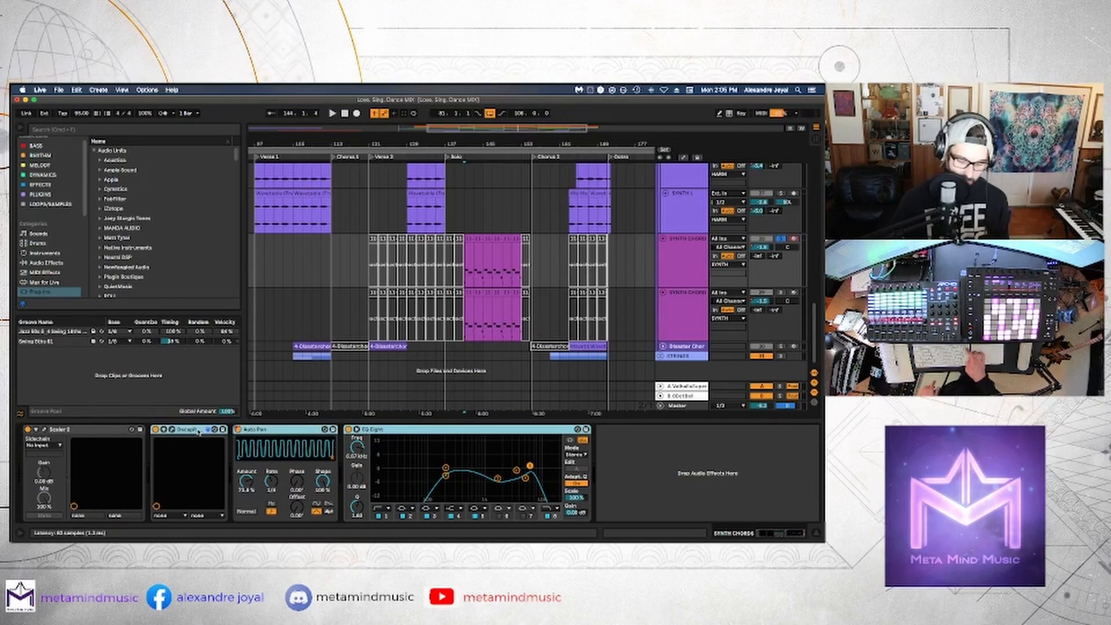
key("Delete")
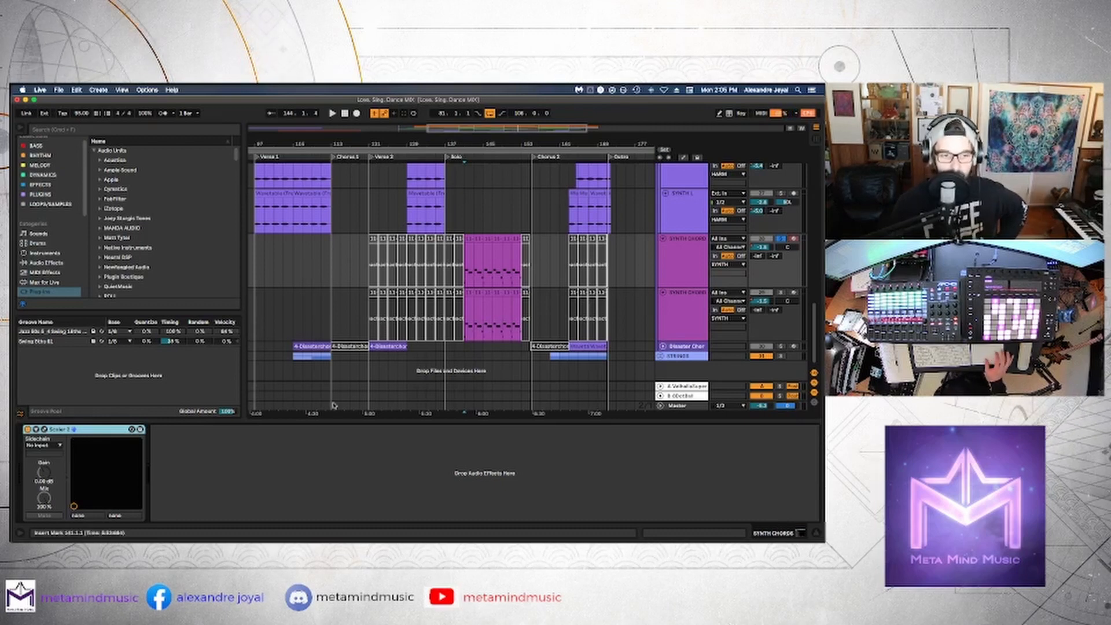
left_click(631, 323)
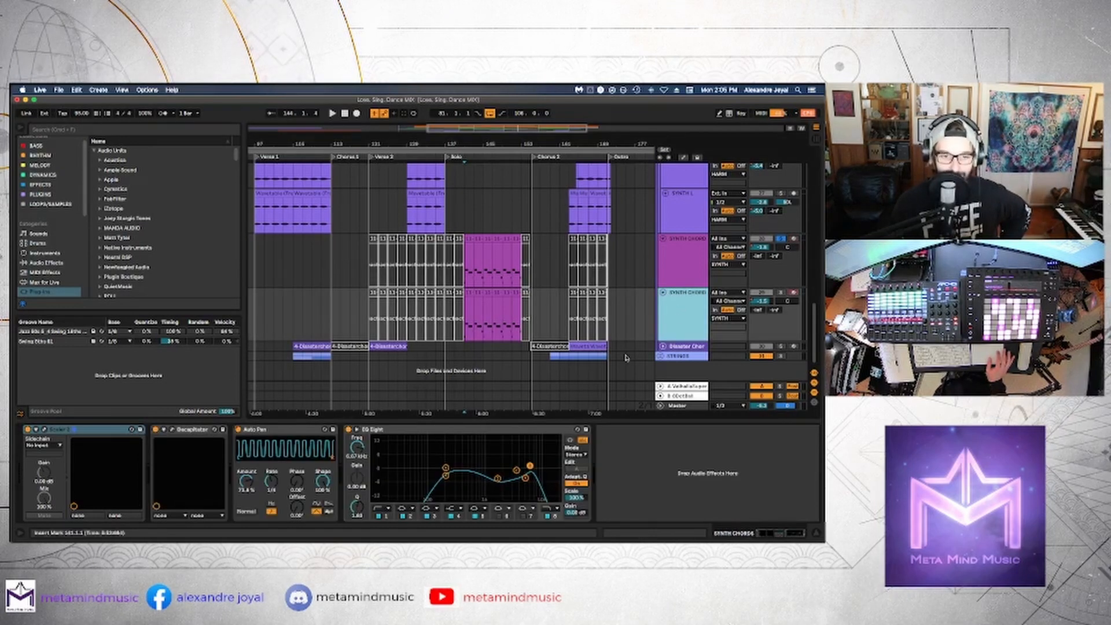
- Freeze and flatten the upper SYNTH CHORDS track to turn its MIDI clips into audio
left_click(675, 262)
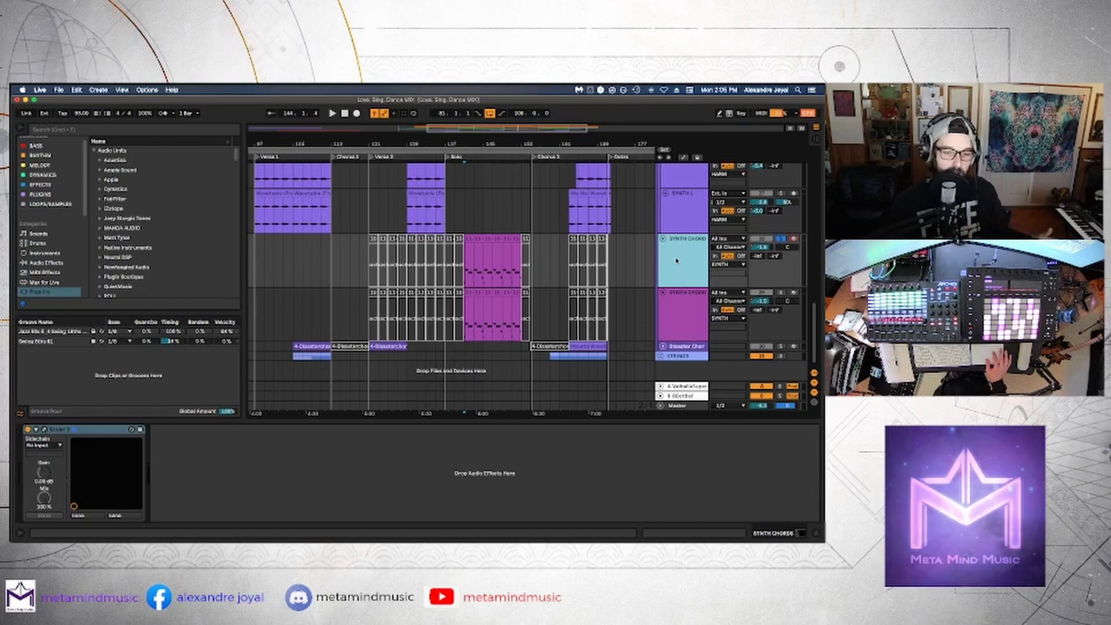
right_click(677, 261)
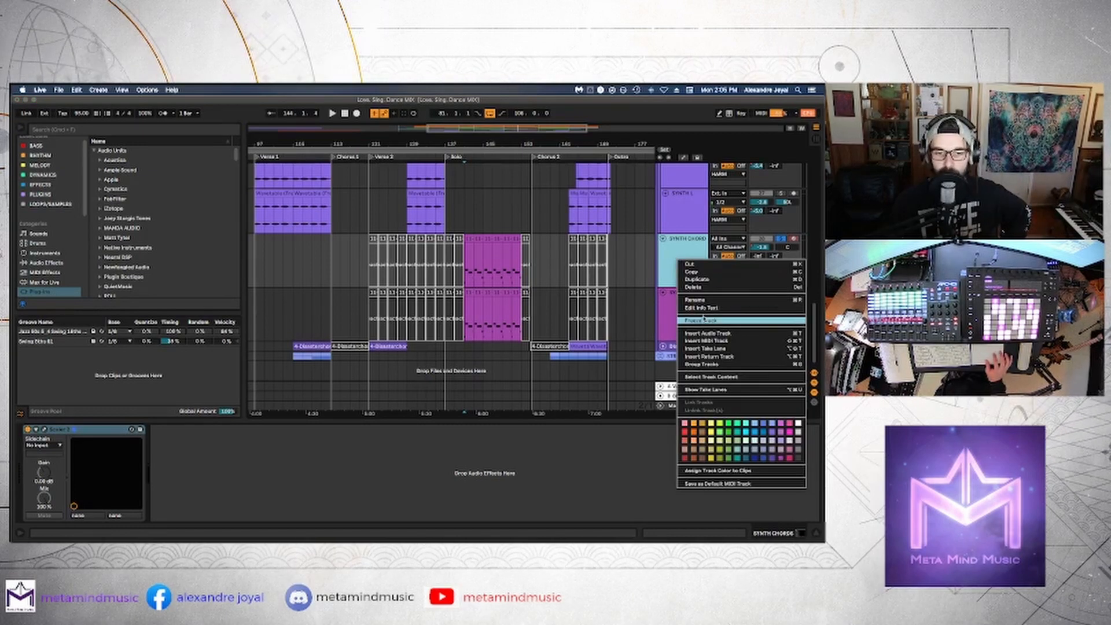
left_click(703, 320)
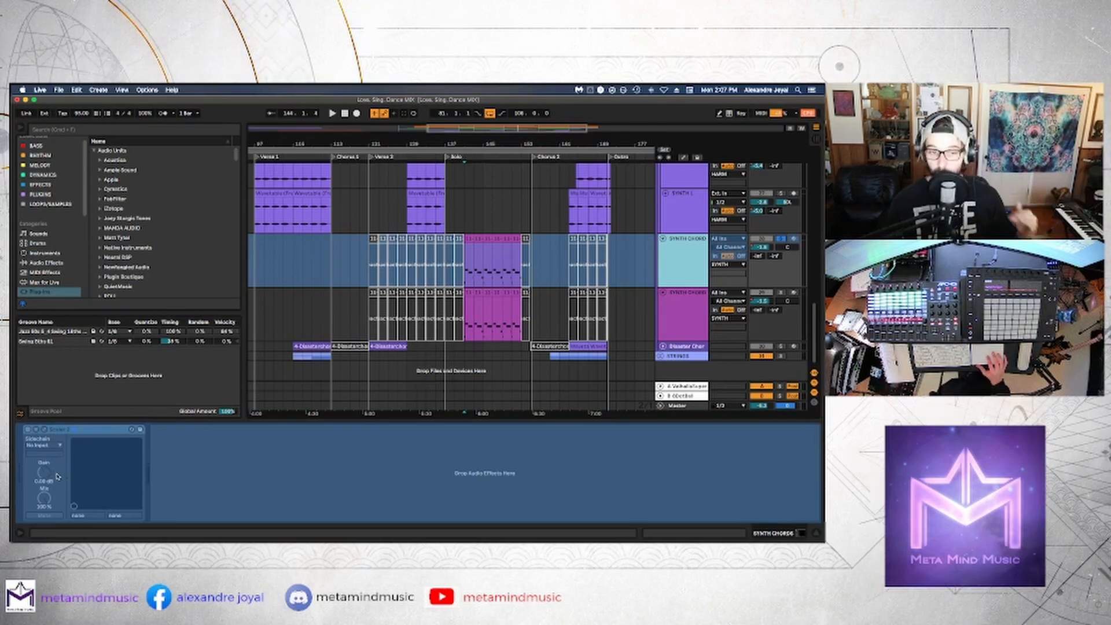
right_click(689, 262)
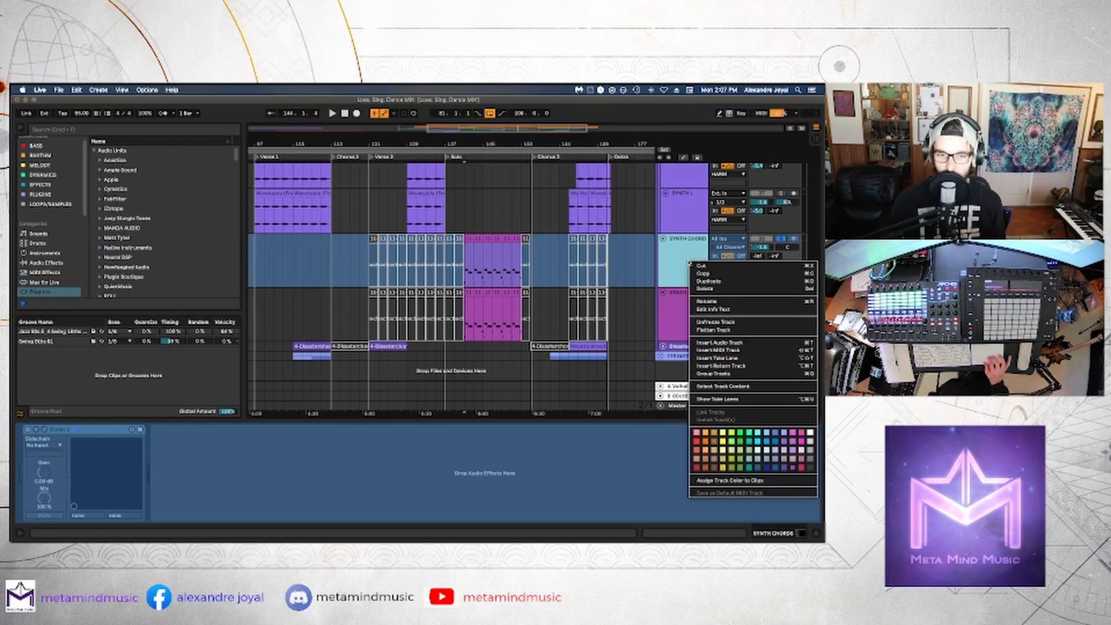
left_click(706, 329)
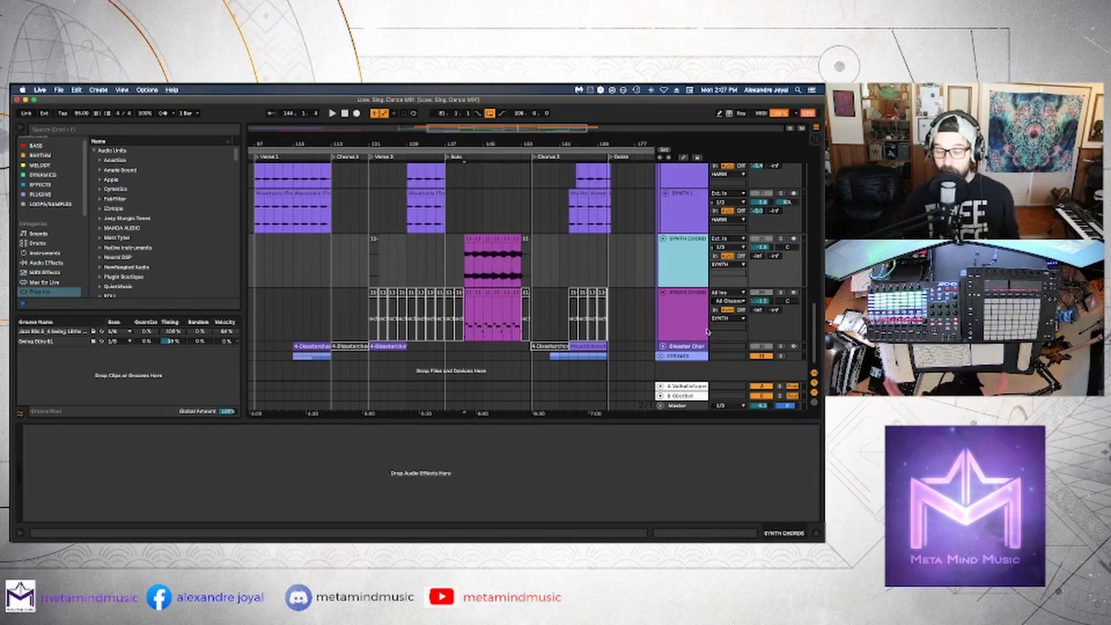
- Solo the flattened SYNTH CHORDS track and play it from its first magenta clip in the Solo section
left_click(470, 242)
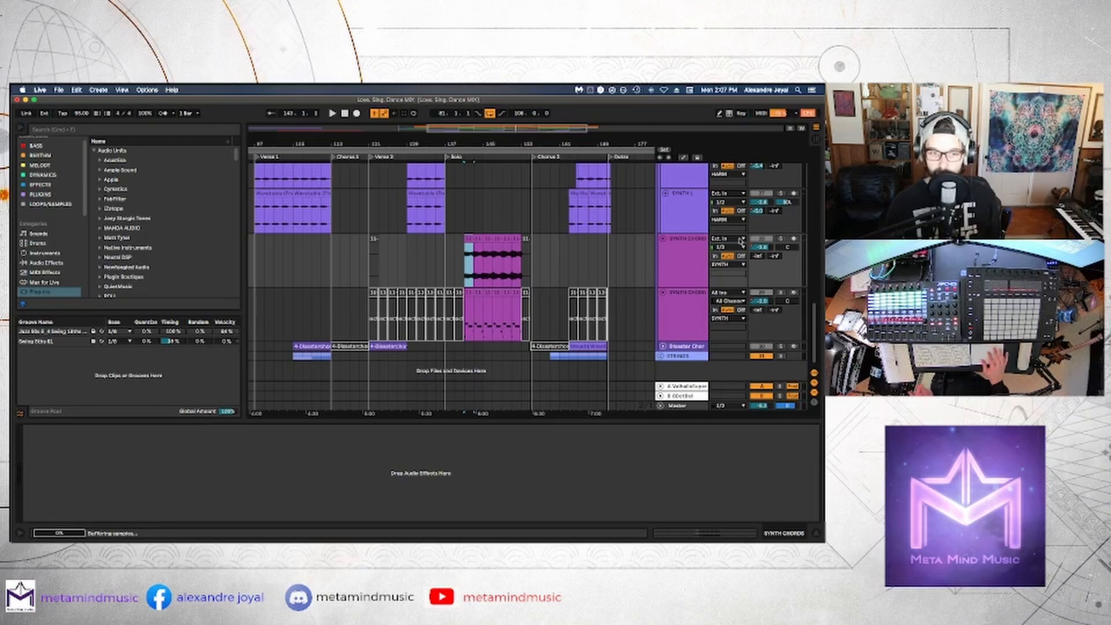
left_click(780, 238)
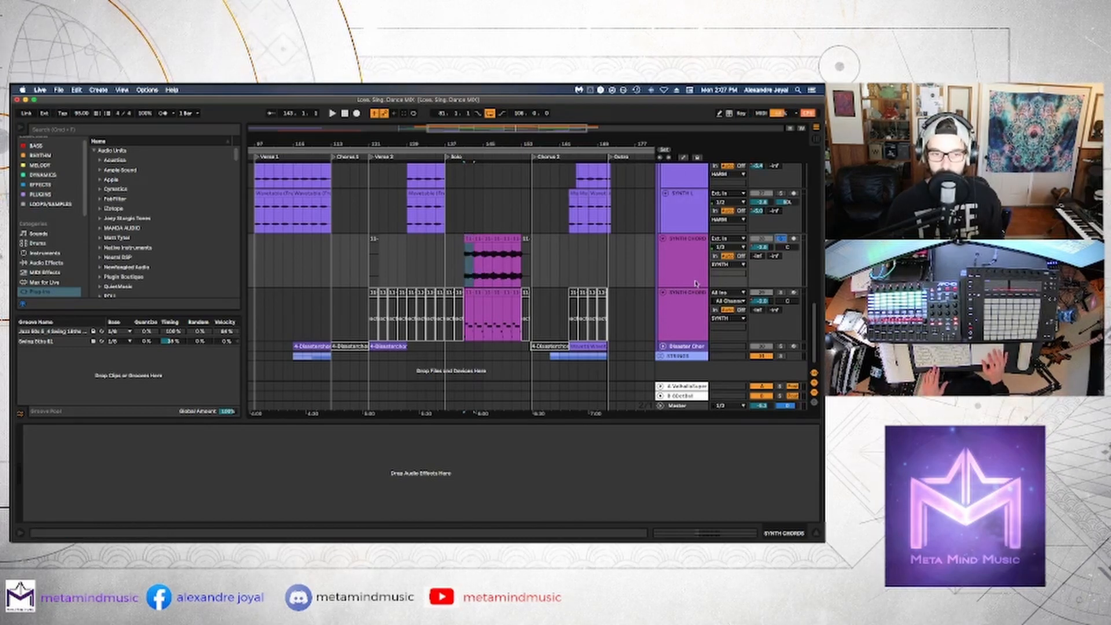
key("space")
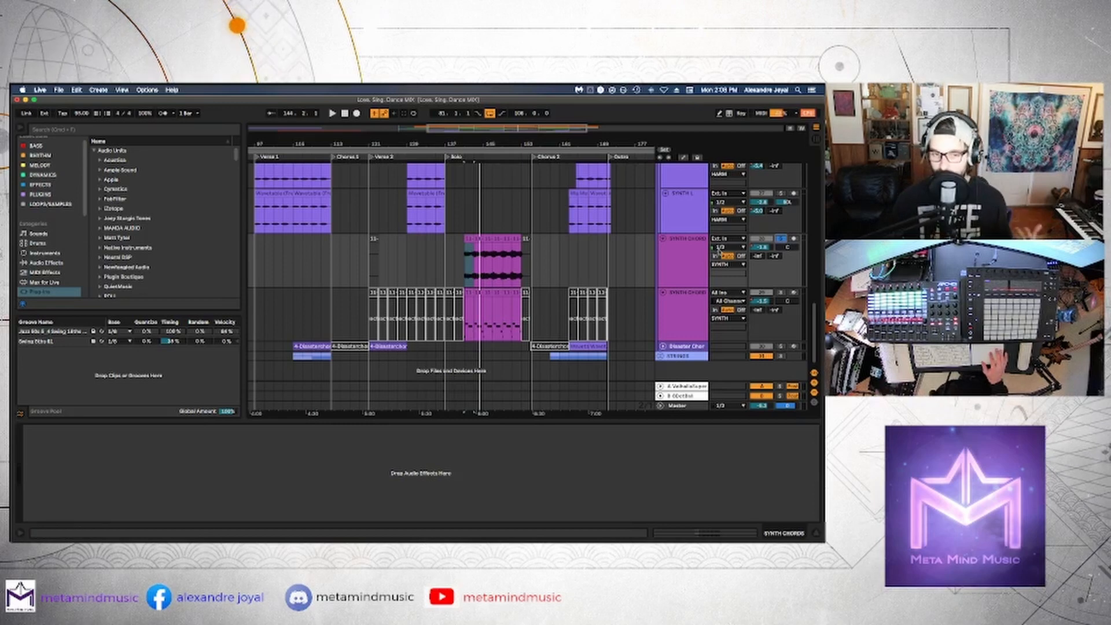
- Move Decapitator, Auto Pan and EQ Eight from the lower SYNTH CHORDS track to the flattened upper one and play the result
left_click(684, 309)
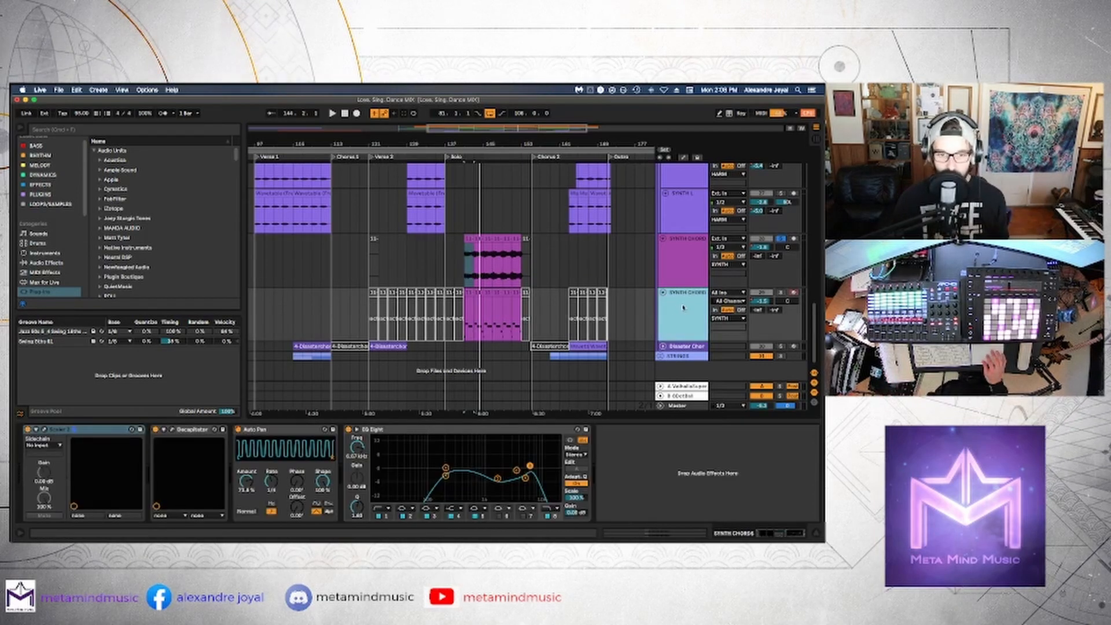
left_click(189, 430)
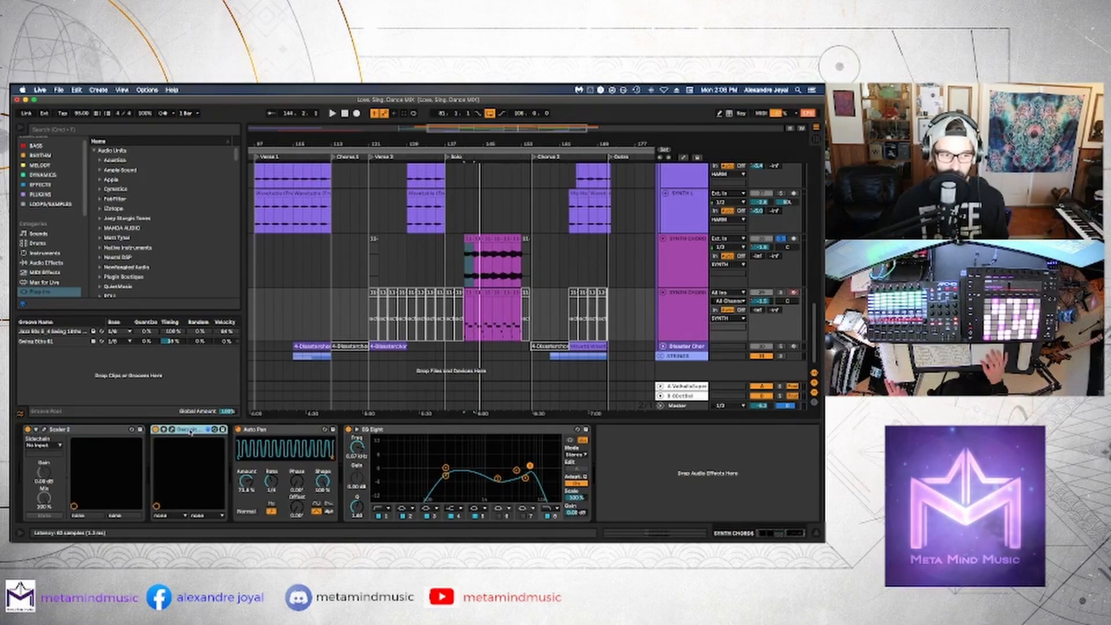
left_click(402, 431, "shift")
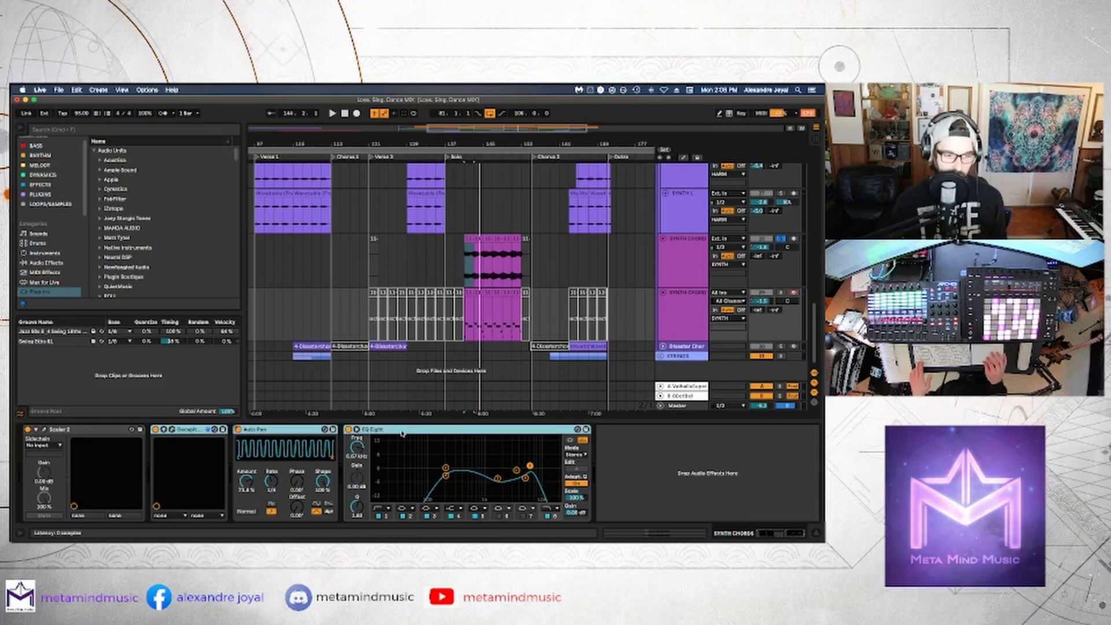
right_click(404, 431)
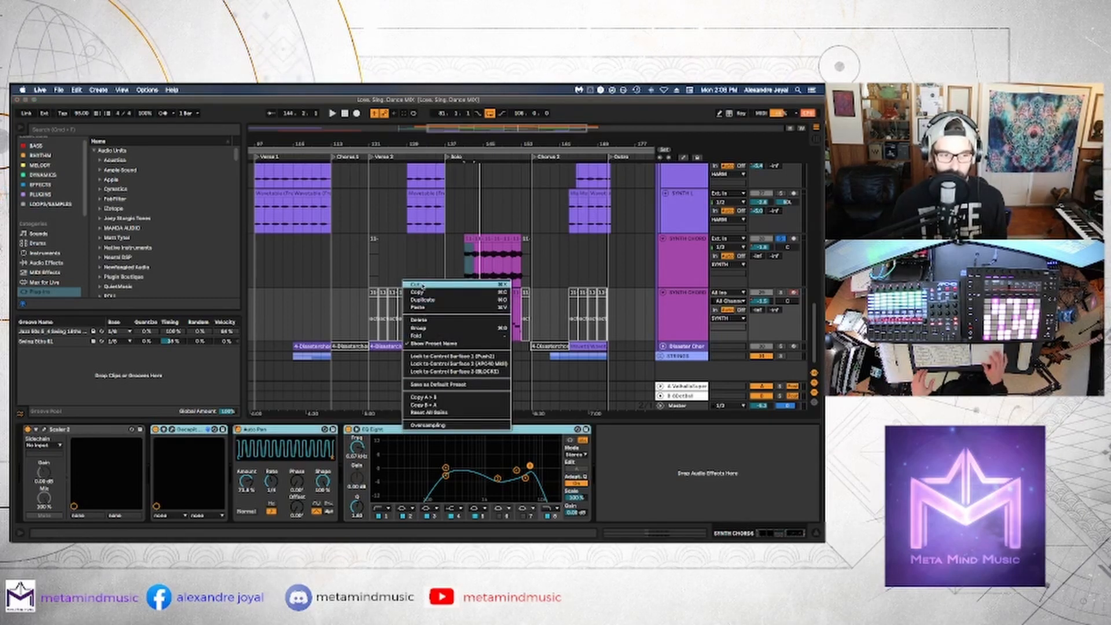
left_click(422, 285)
left_click(656, 270)
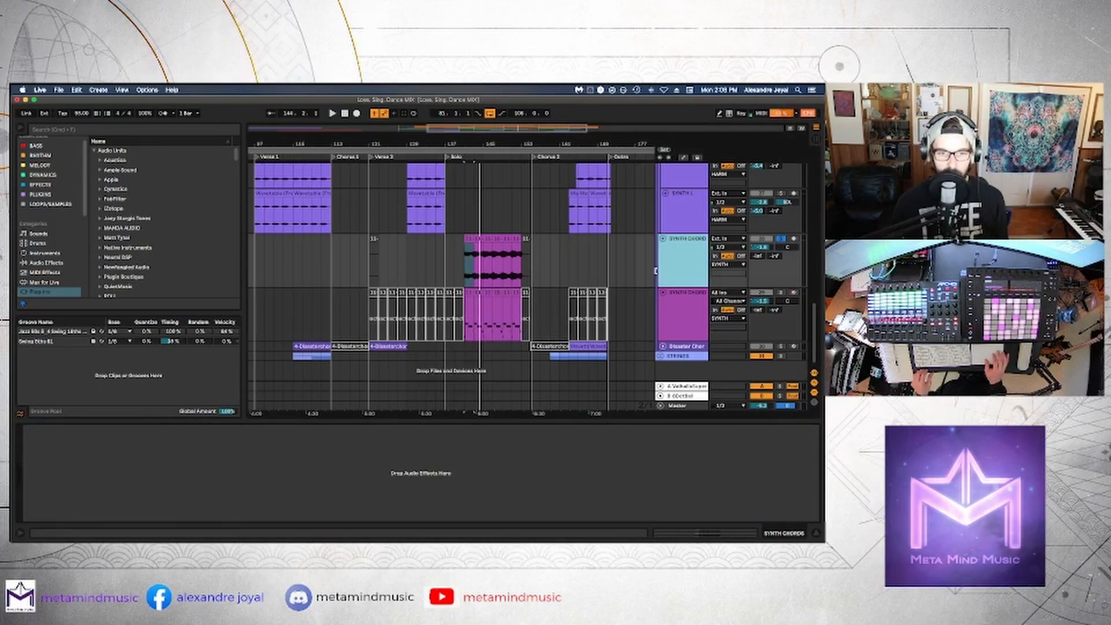
right_click(406, 465)
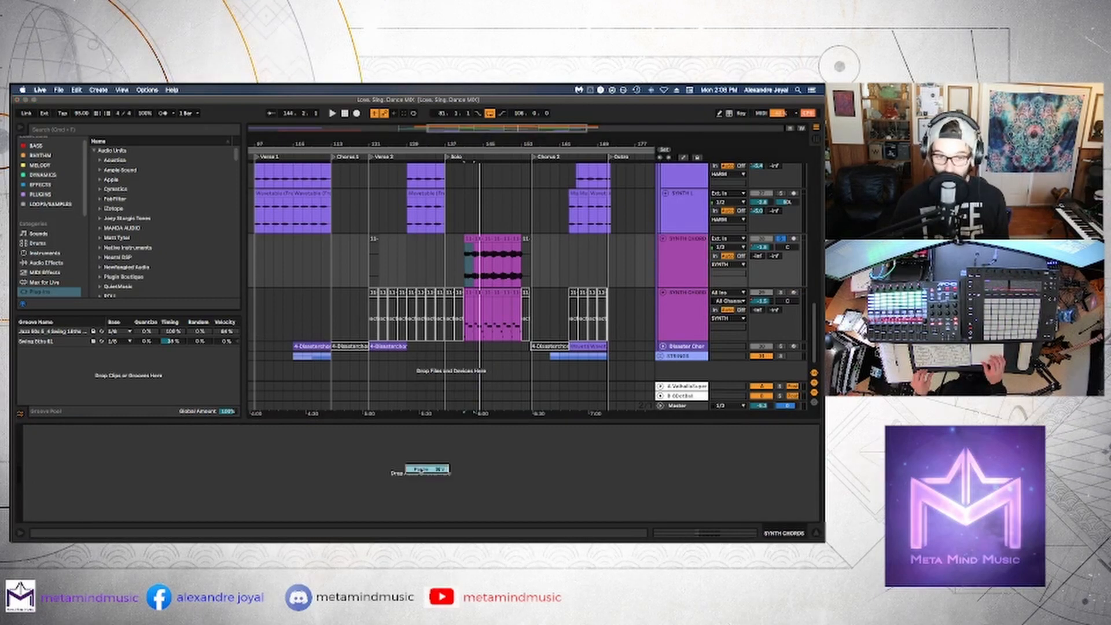
left_click(427, 470)
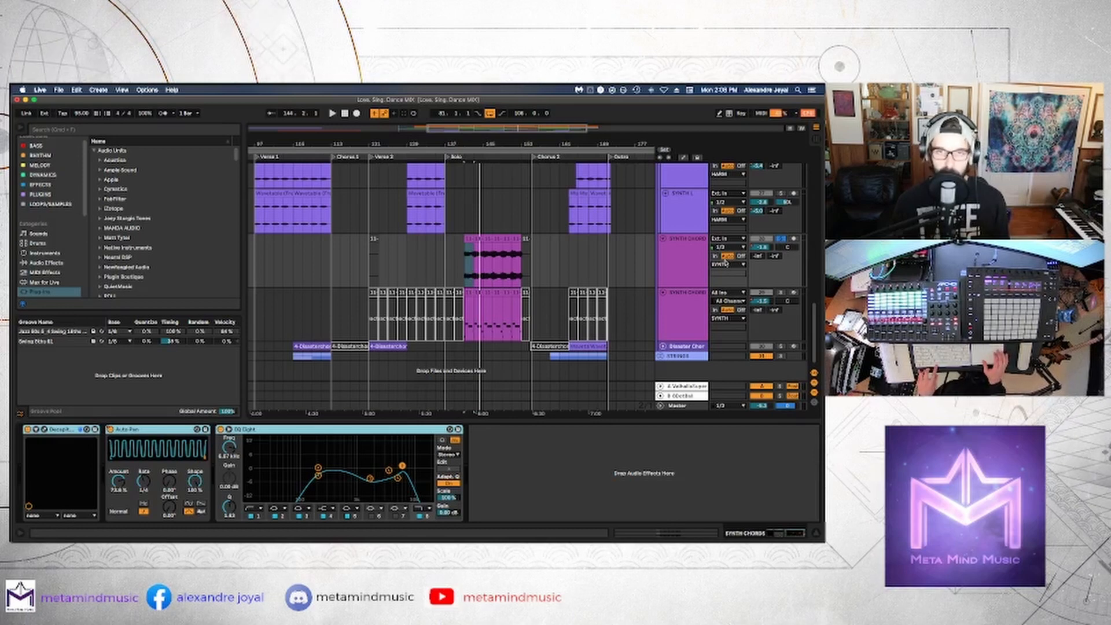
key("space")
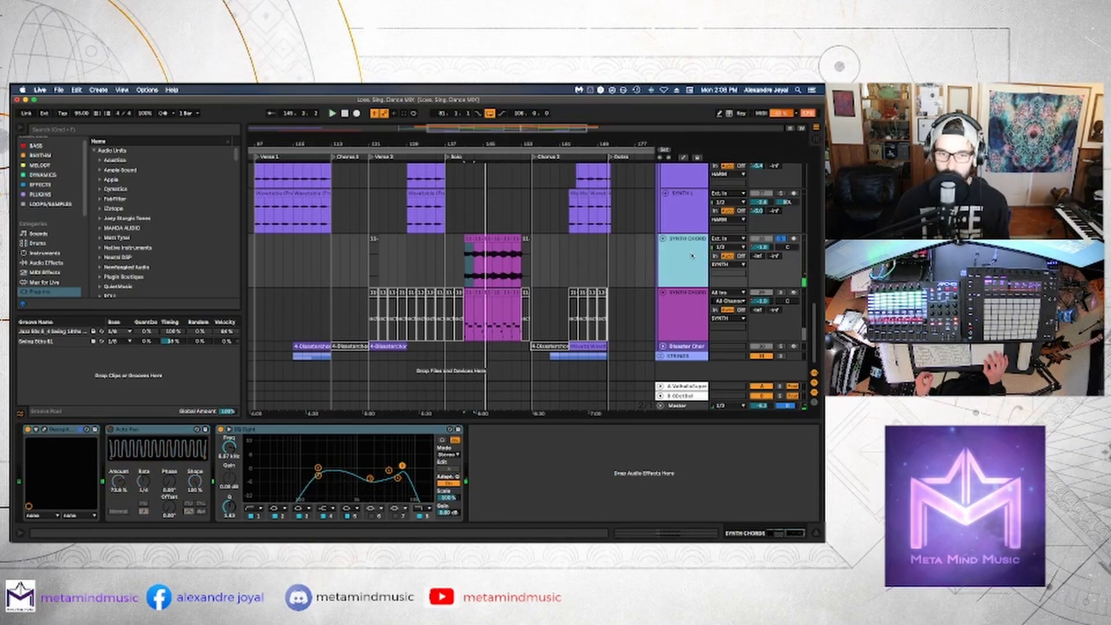
- Delete the lower SYNTH CHORDS MIDI track
left_click(684, 294)
right_click(685, 300)
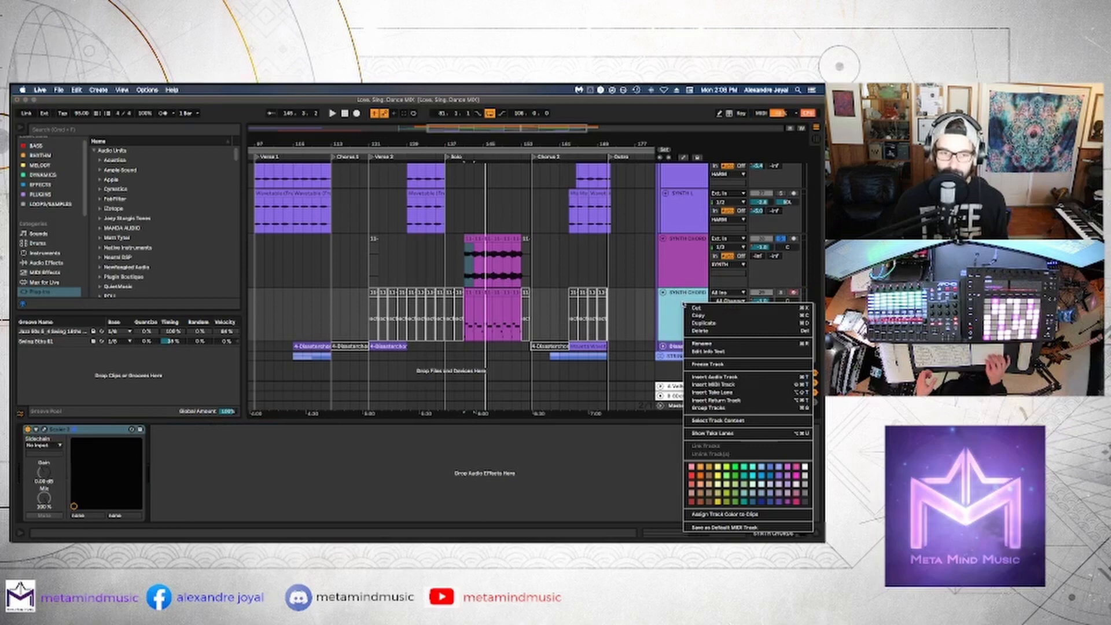
left_click(698, 332)
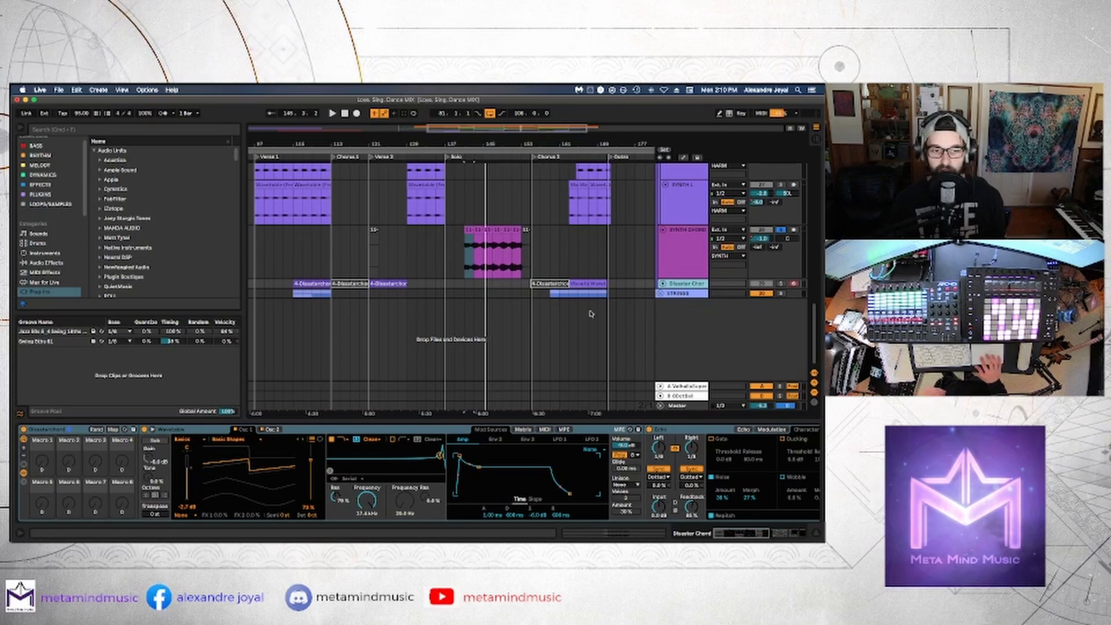
scroll(584, 307, "up", 8)
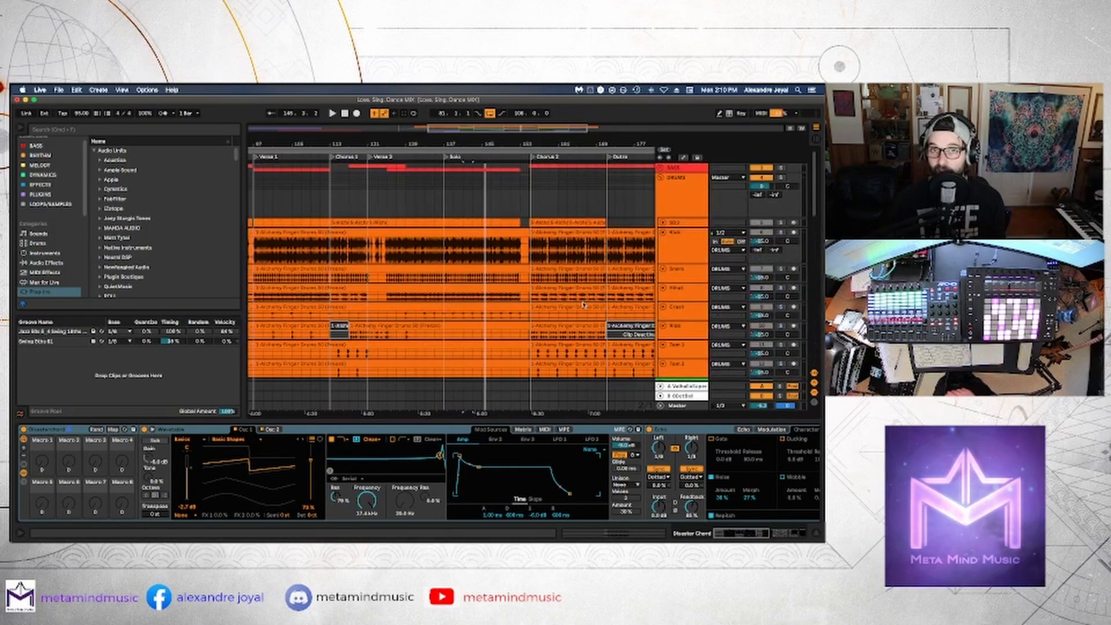